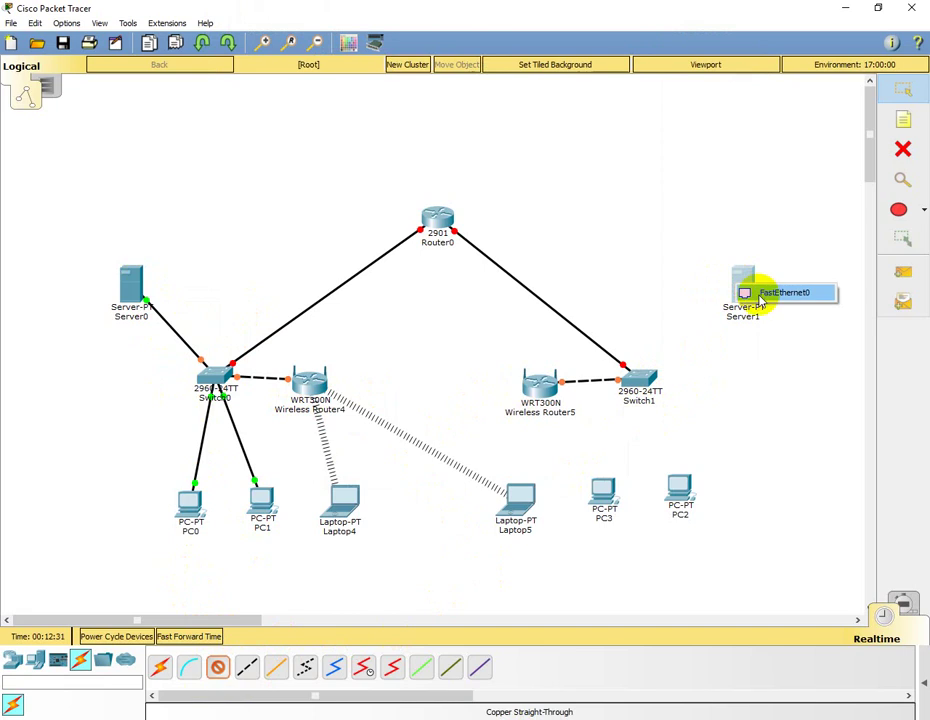
Connect Server1's FastEthernet0 port to Switch1 with a copper straight-through cable
{"action": "left_click", "coordinate": [770, 293]}
{"action": "left_click", "coordinate": [635, 374]}
{"action": "left_click", "coordinate": [676, 362]}
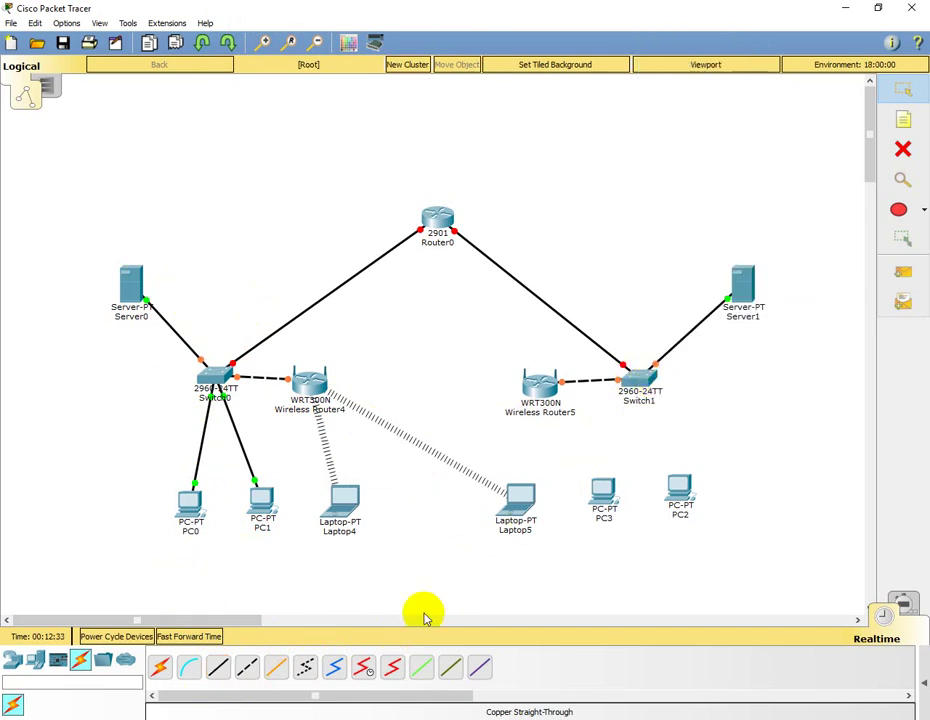
Run a copper straight-through cable from PC3's FastEthernet0 port to FastEthernet0/22 on Switch1
{"action": "left_click", "coordinate": [218, 667]}
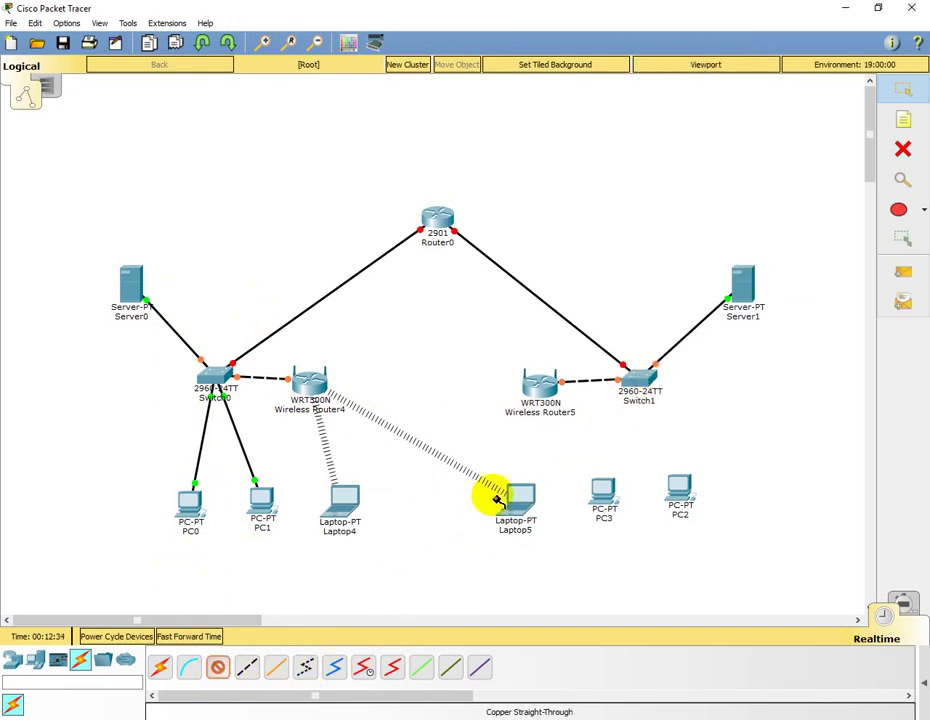
{"action": "left_click", "coordinate": [603, 492]}
{"action": "left_click", "coordinate": [615, 544]}
{"action": "left_click", "coordinate": [615, 388]}
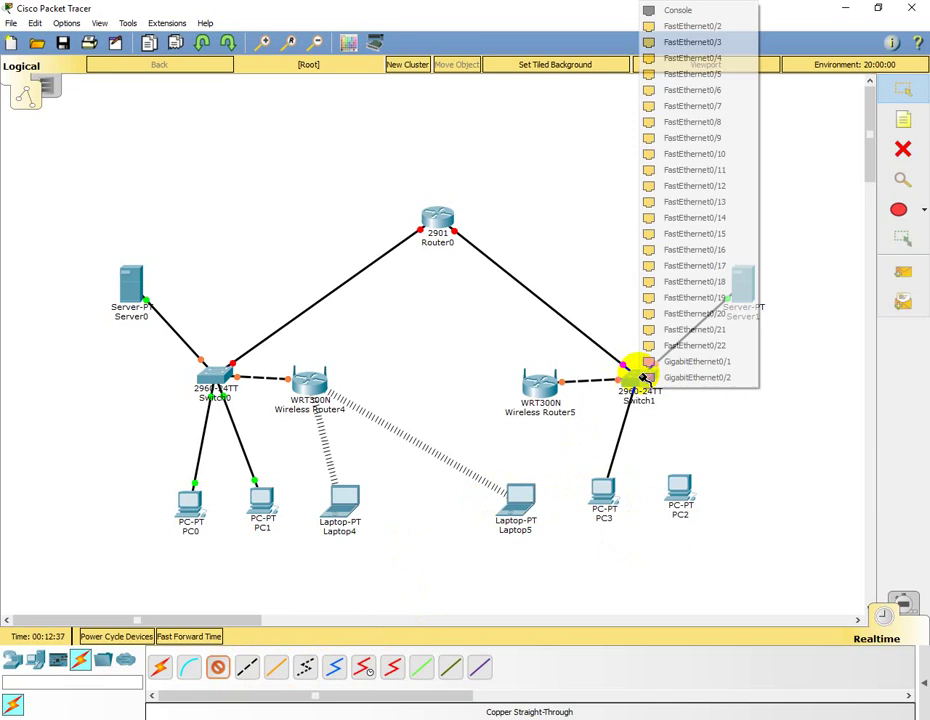
{"action": "left_click", "coordinate": [648, 347]}
Run a copper straight-through cable from FastEthernet0/3 on Switch1 to PC2's FastEthernet0 port
{"action": "left_click", "coordinate": [218, 666]}
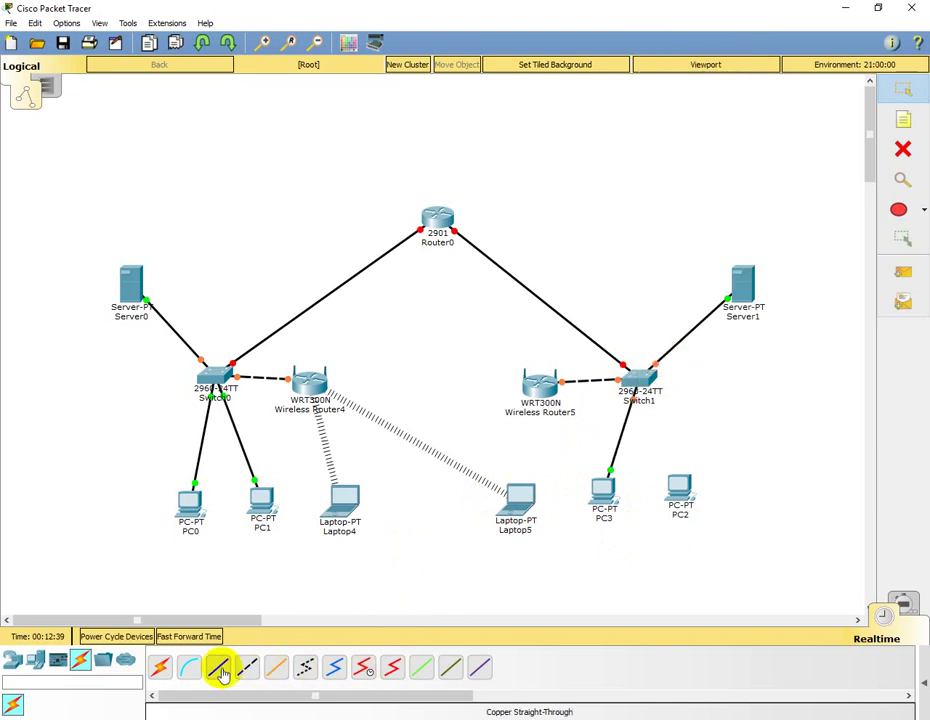
{"action": "left_click", "coordinate": [636, 370]}
{"action": "left_click", "coordinate": [650, 412]}
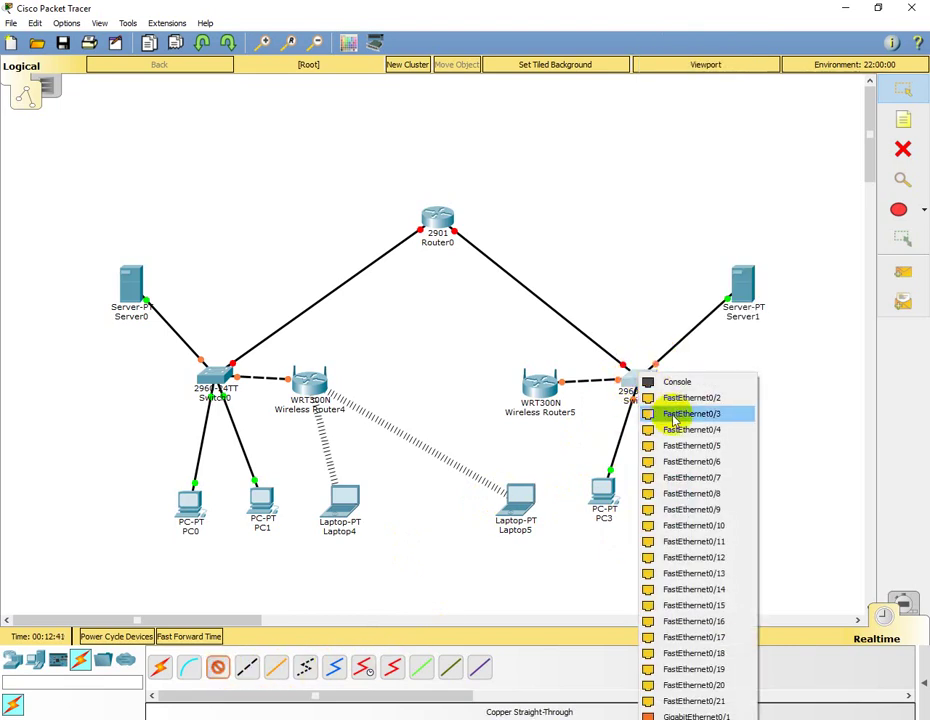
{"action": "left_click", "coordinate": [679, 490]}
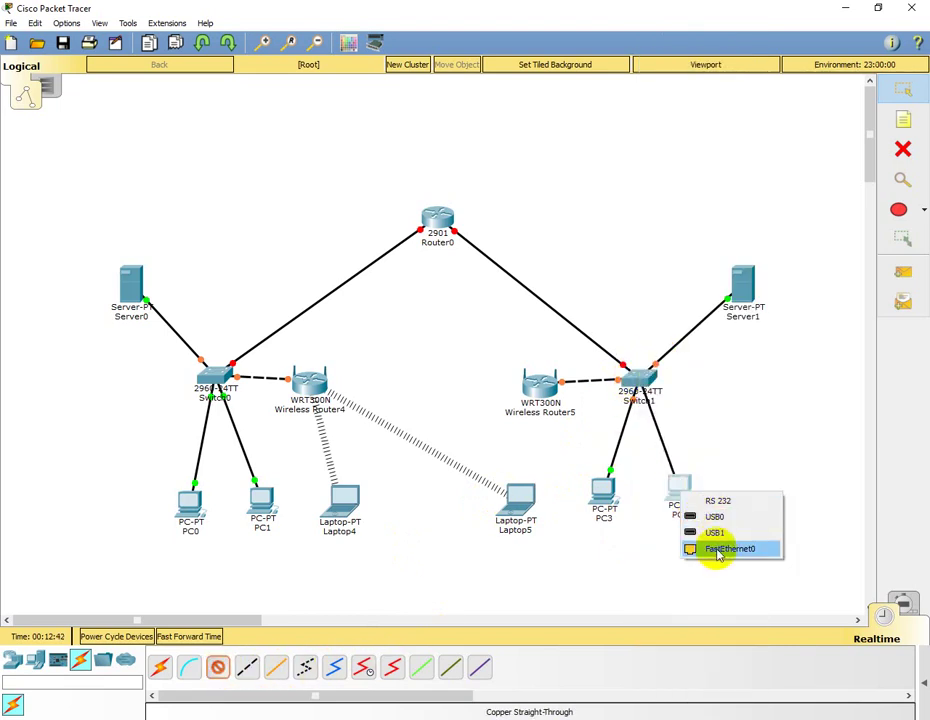
{"action": "left_click", "coordinate": [716, 549]}
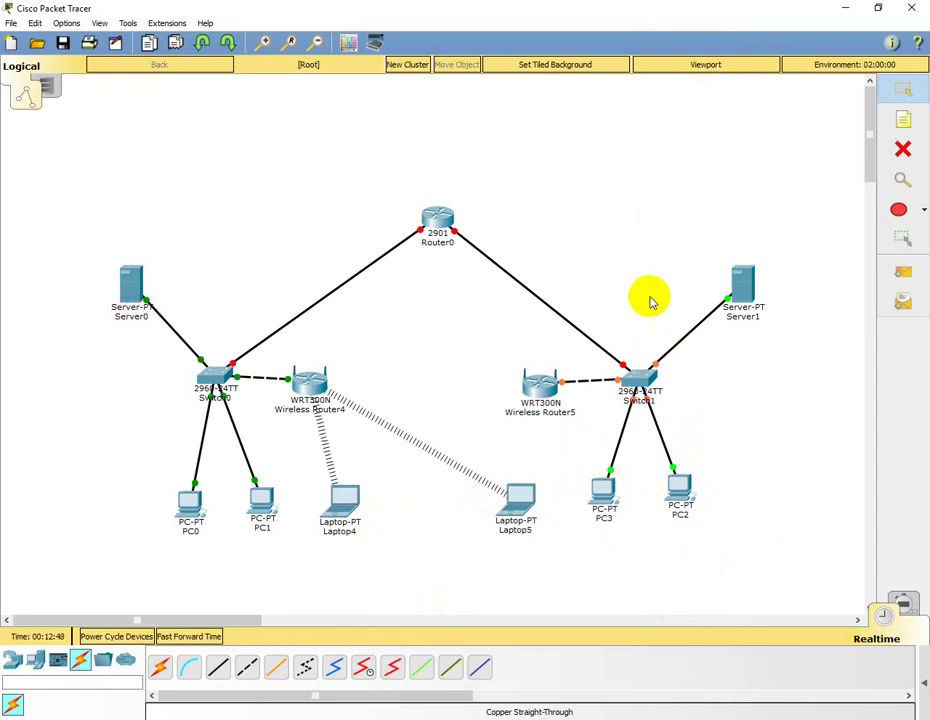
Rename Server0 as Server A and Server1 as Server B
{"action": "left_click", "coordinate": [140, 318]}
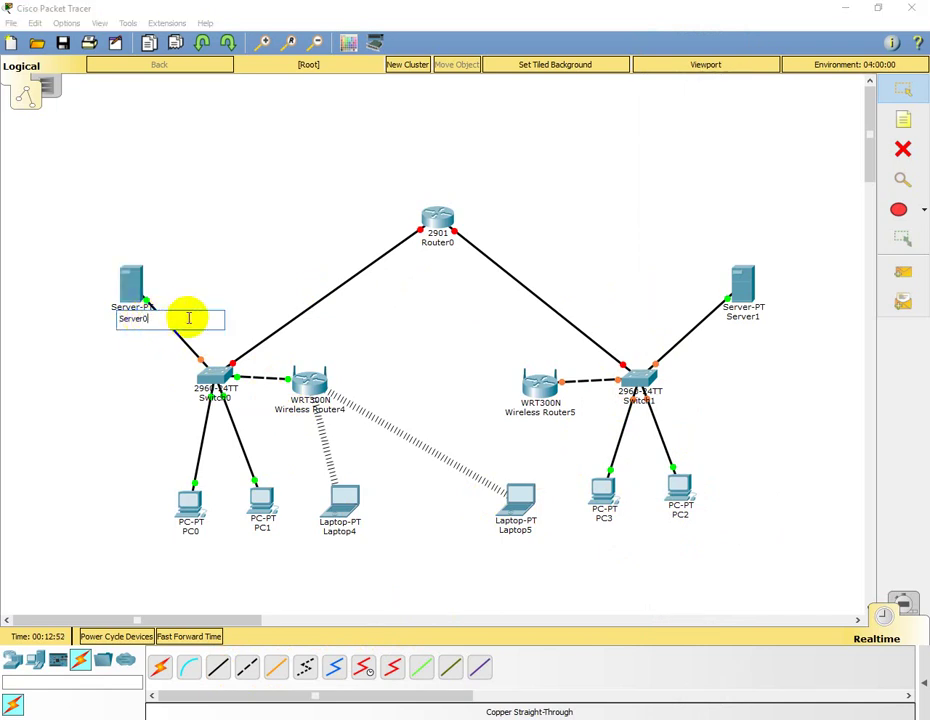
{"action": "left_click", "coordinate": [757, 317]}
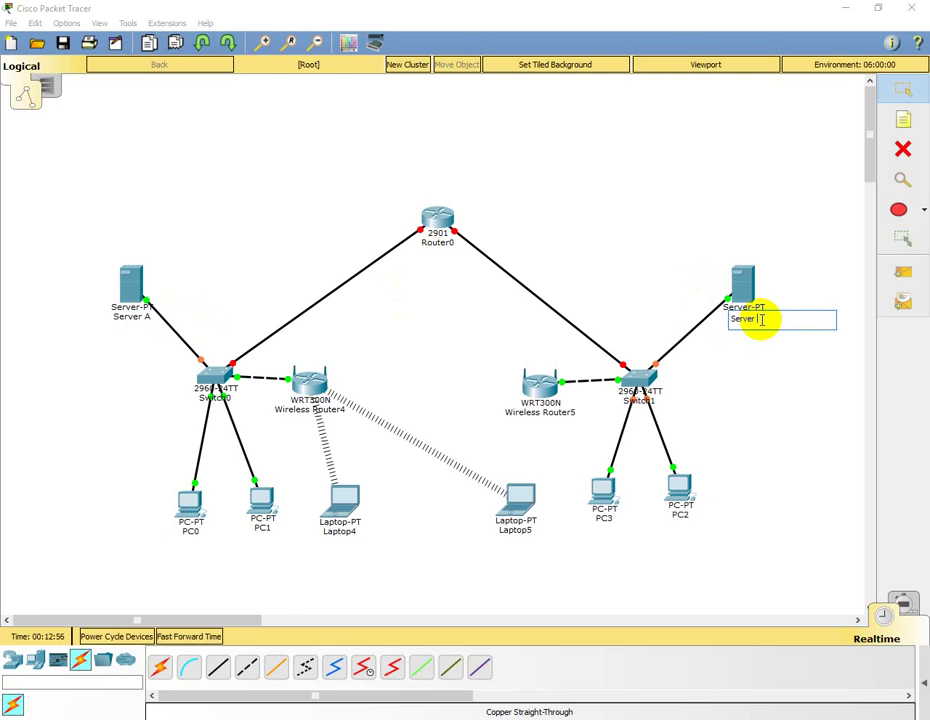
{"action": "type", "text": "B"}
{"action": "key", "text": "Return"}
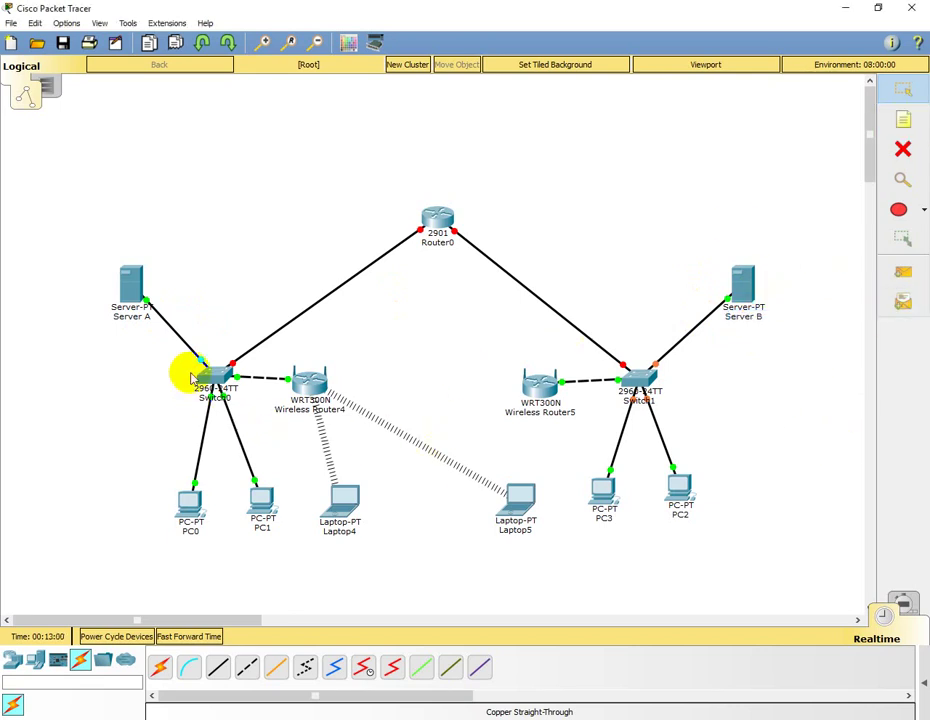
Give Server A the static IP address 192.168.10.1 with subnet mask 255.255.255.0
{"action": "left_click", "coordinate": [131, 282]}
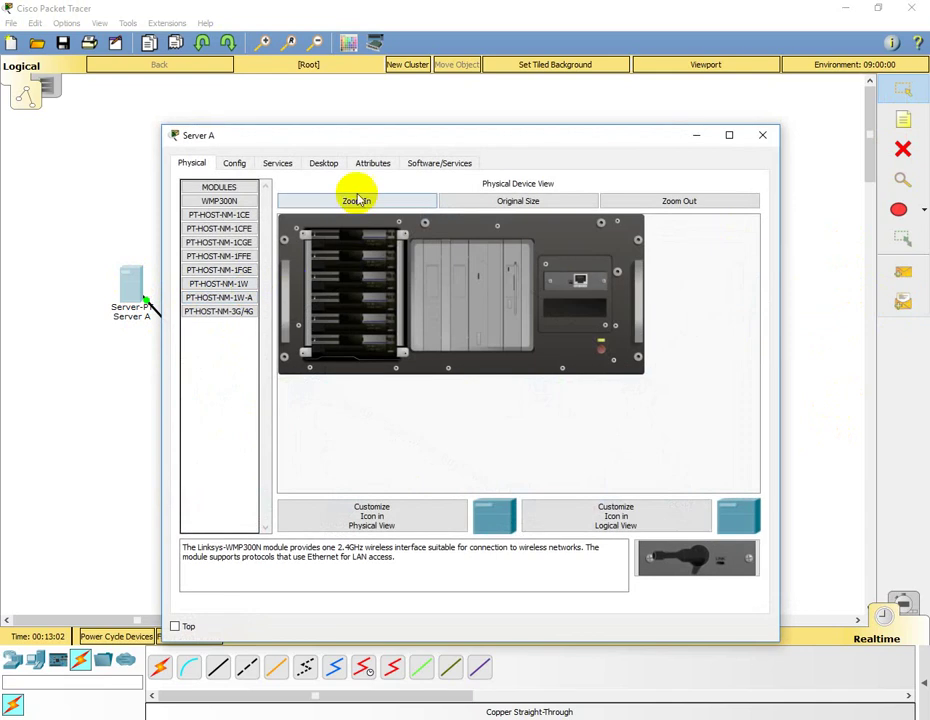
{"action": "left_click", "coordinate": [284, 168]}
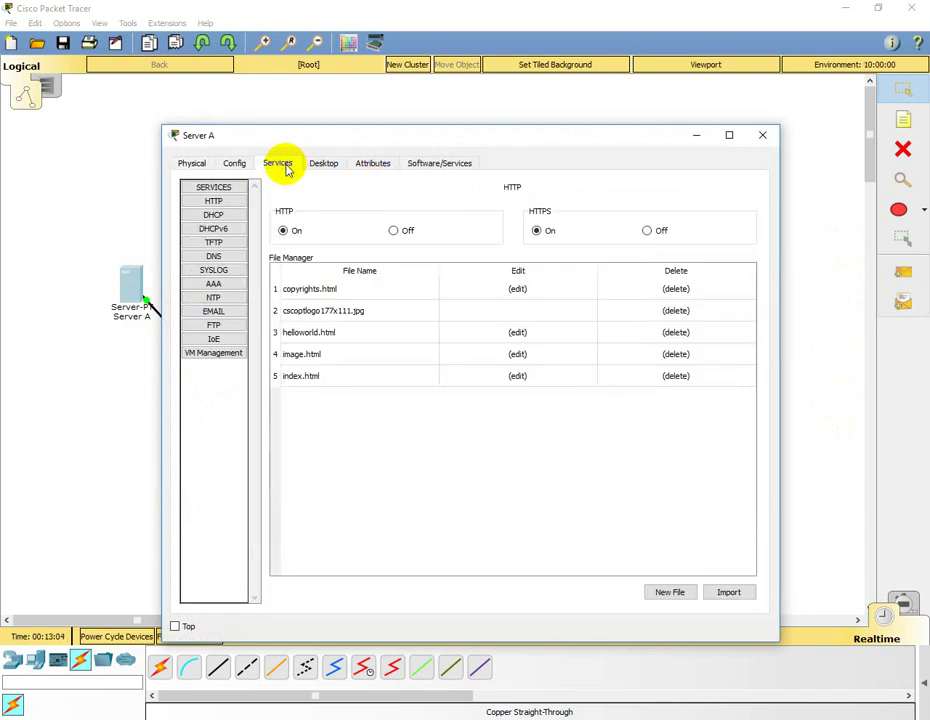
{"action": "left_click", "coordinate": [318, 165]}
{"action": "left_click", "coordinate": [224, 235]}
{"action": "left_click", "coordinate": [409, 262]}
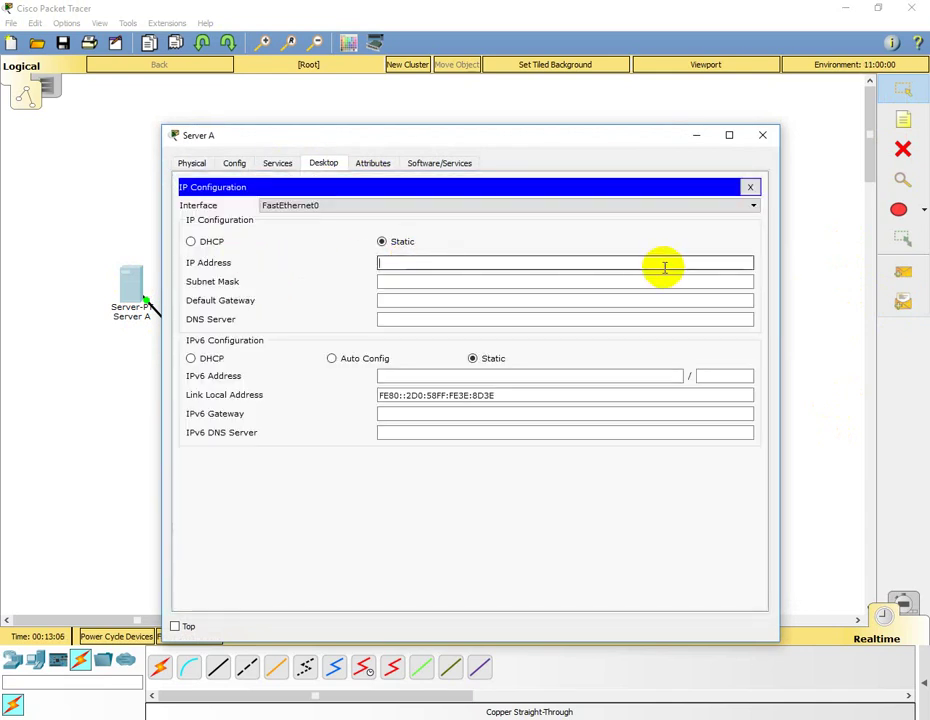
{"action": "type", "text": "192.1"}
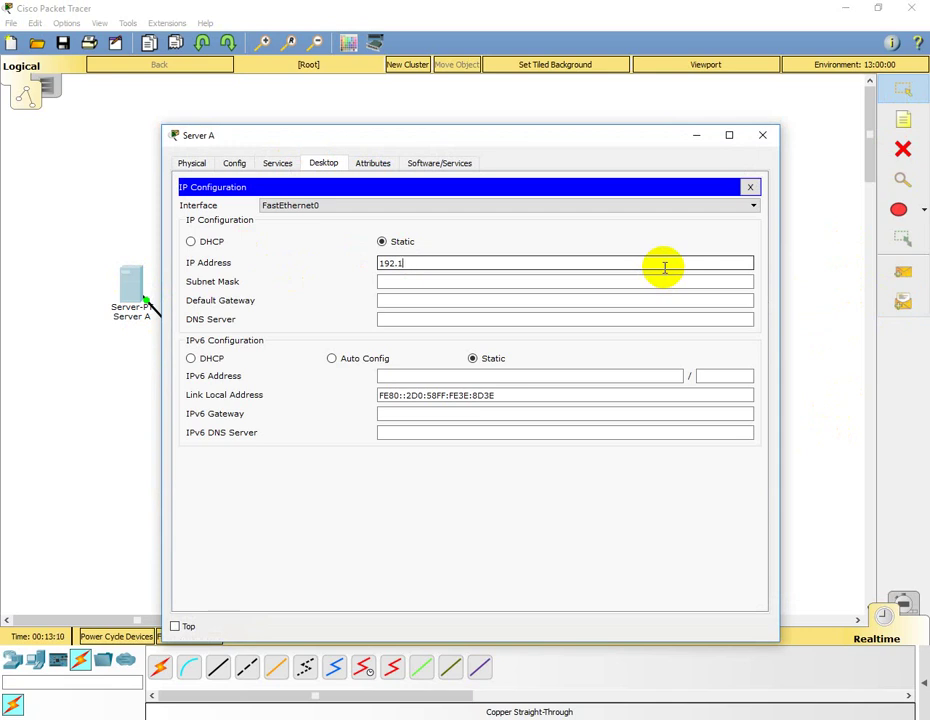
{"action": "type", "text": "3688.1"}
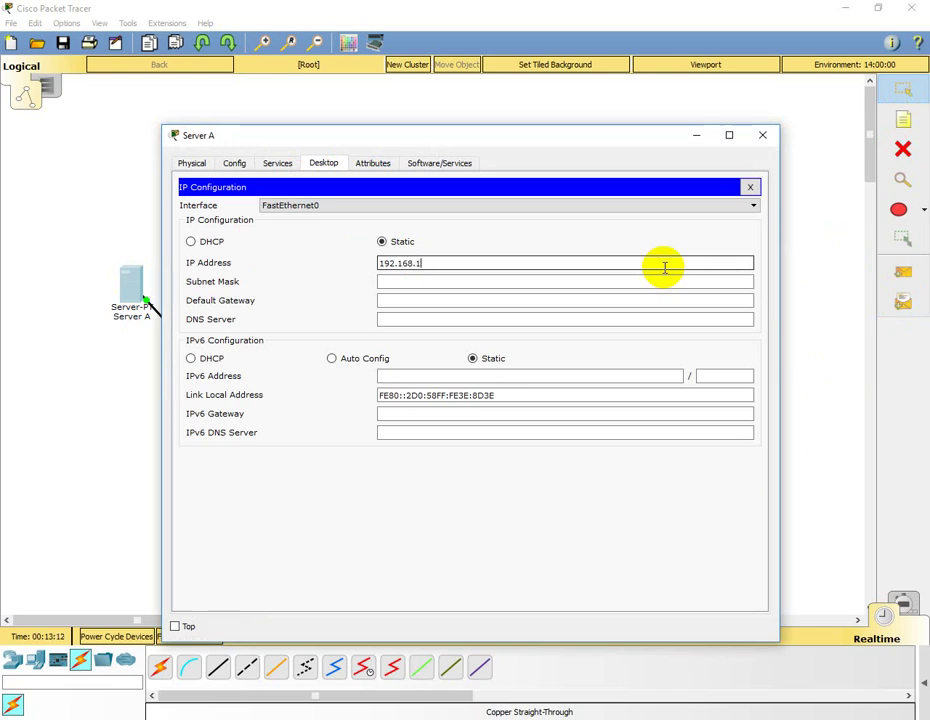
{"action": "key", "text": "Tab"}
Set Server A's default gateway to 192.168.10.254 and close its configuration
{"action": "key", "text": "Tab"}
{"action": "type", "text": "192"}
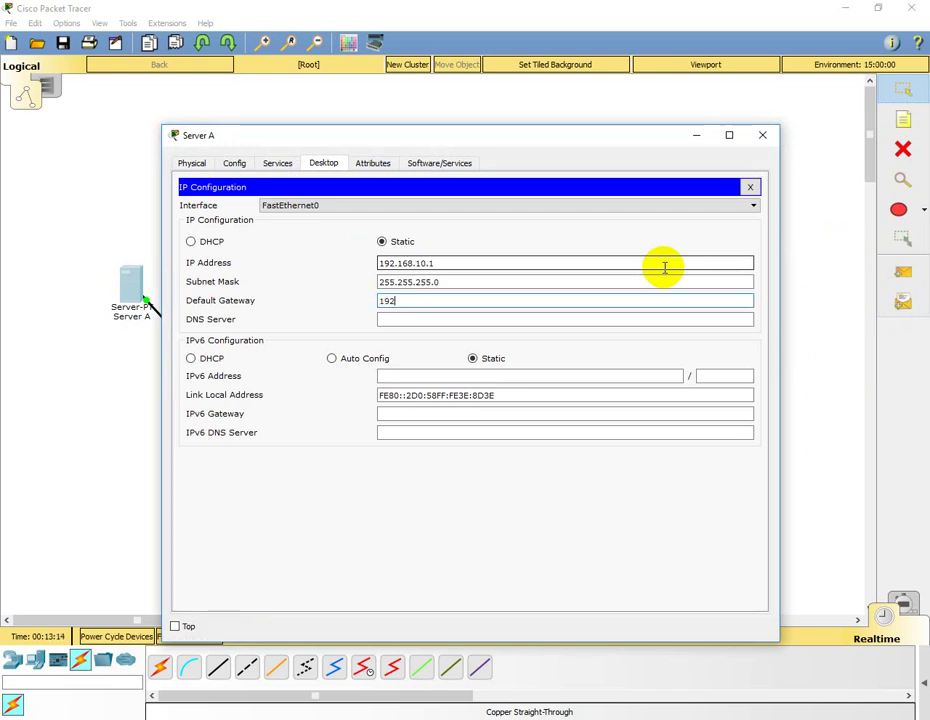
{"action": "type", "text": ".168.10.2"}
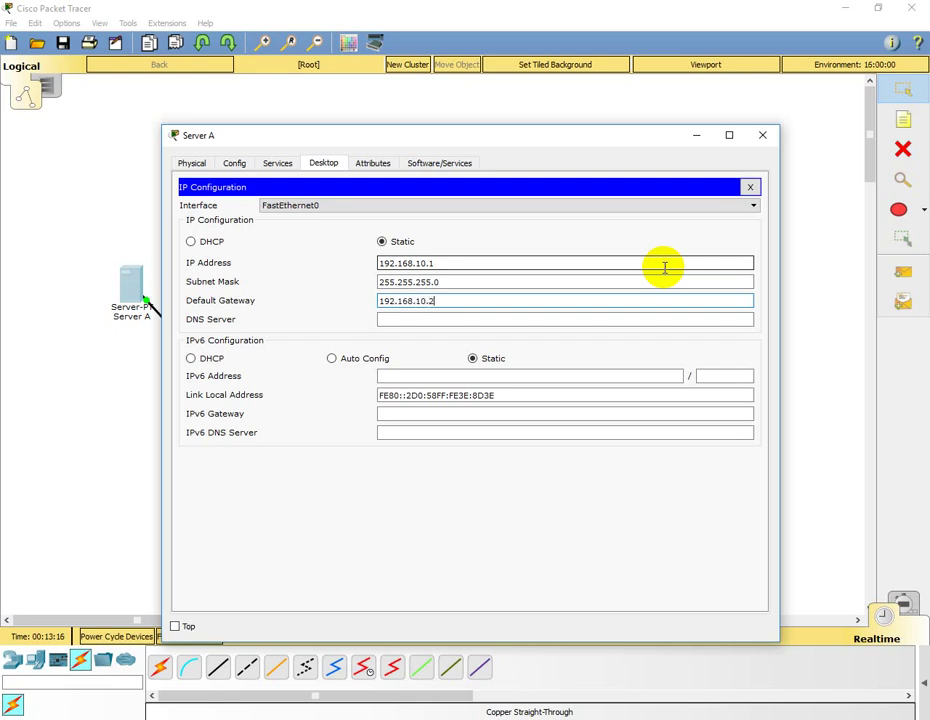
{"action": "type", "text": "54"}
{"action": "left_click", "coordinate": [762, 135]}
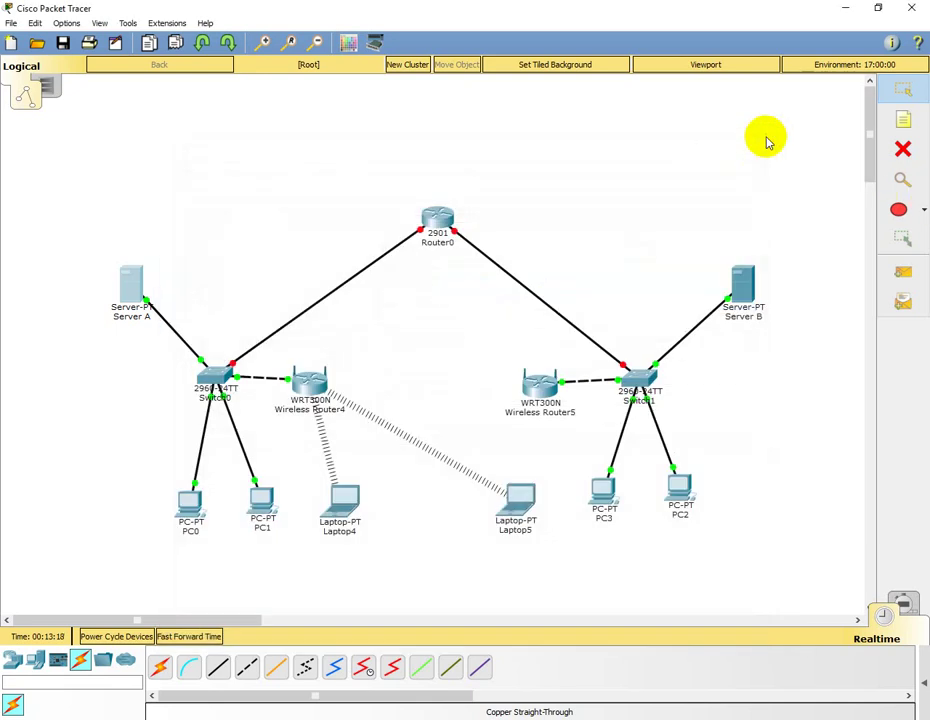
Give Server B the static IP address 172.16.10.1, subnet mask 255.255.0.0 and default gateway 172.16.10.254
{"action": "left_click", "coordinate": [741, 290]}
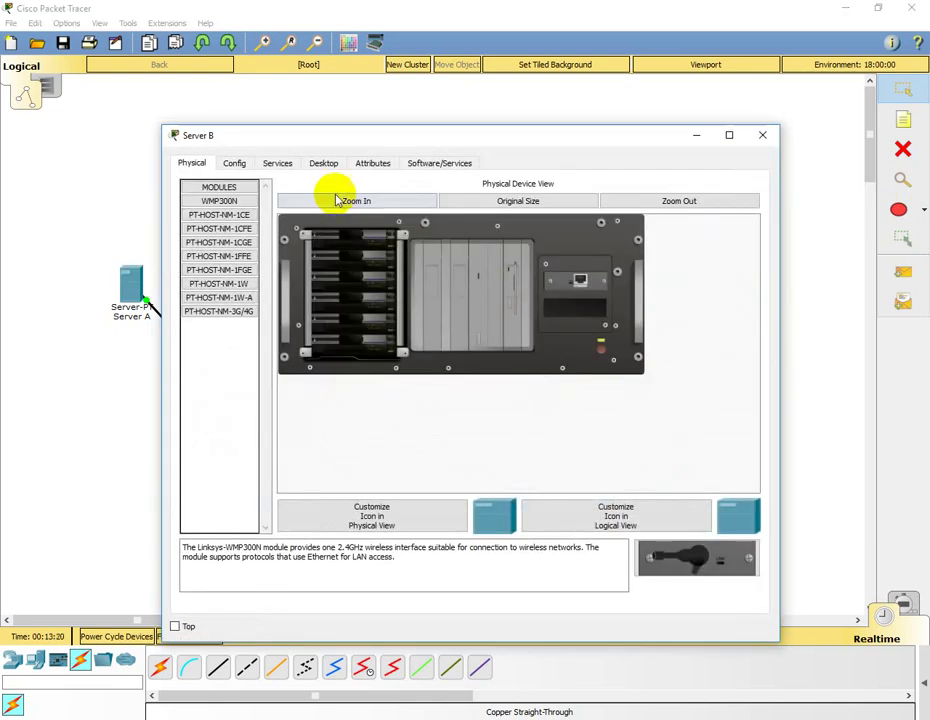
{"action": "left_click", "coordinate": [323, 163]}
{"action": "left_click", "coordinate": [247, 224]}
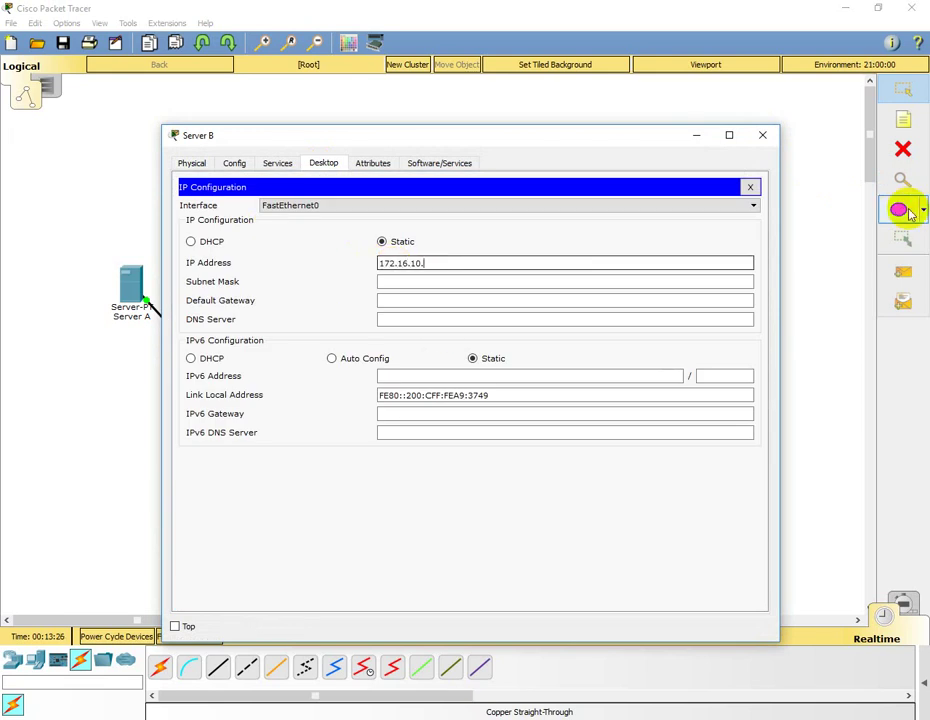
{"action": "key", "text": "Tab"}
{"action": "key", "text": "Tab"}
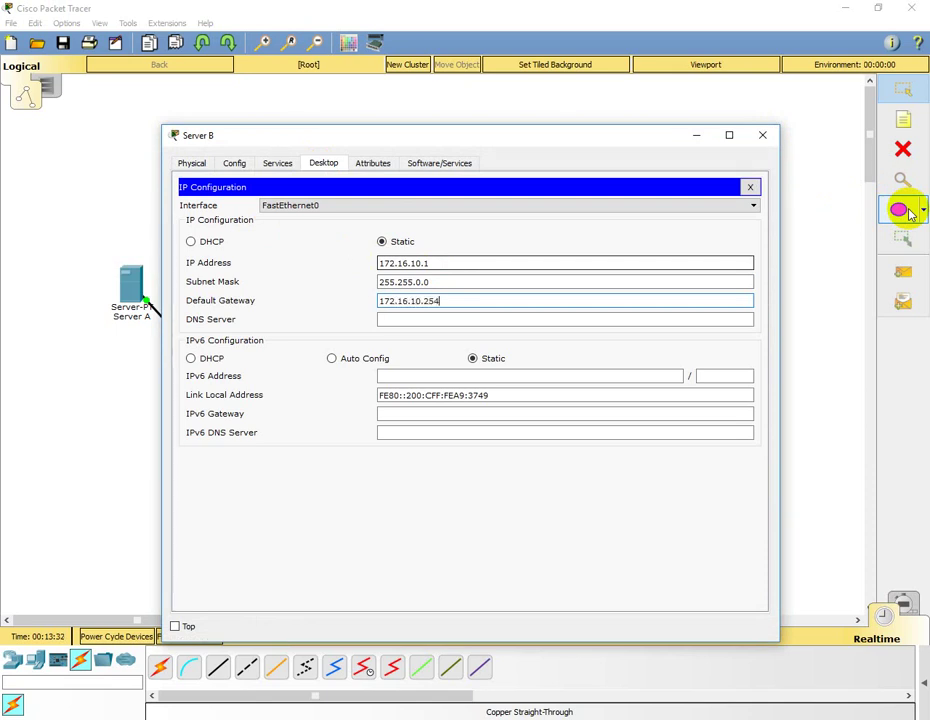
{"action": "left_click", "coordinate": [764, 135]}
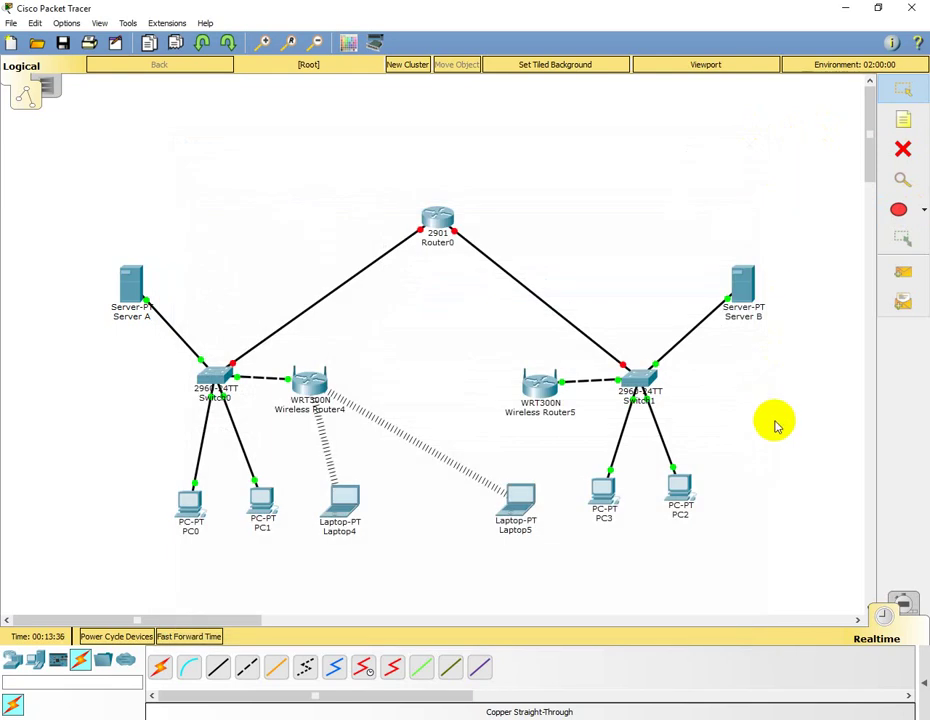
Turn on Router0's GigabitEthernet0/0 interface and assign it 192.168.10.254 with subnet mask 255.255.255.0
{"action": "left_click", "coordinate": [438, 220]}
{"action": "left_click", "coordinate": [350, 210]}
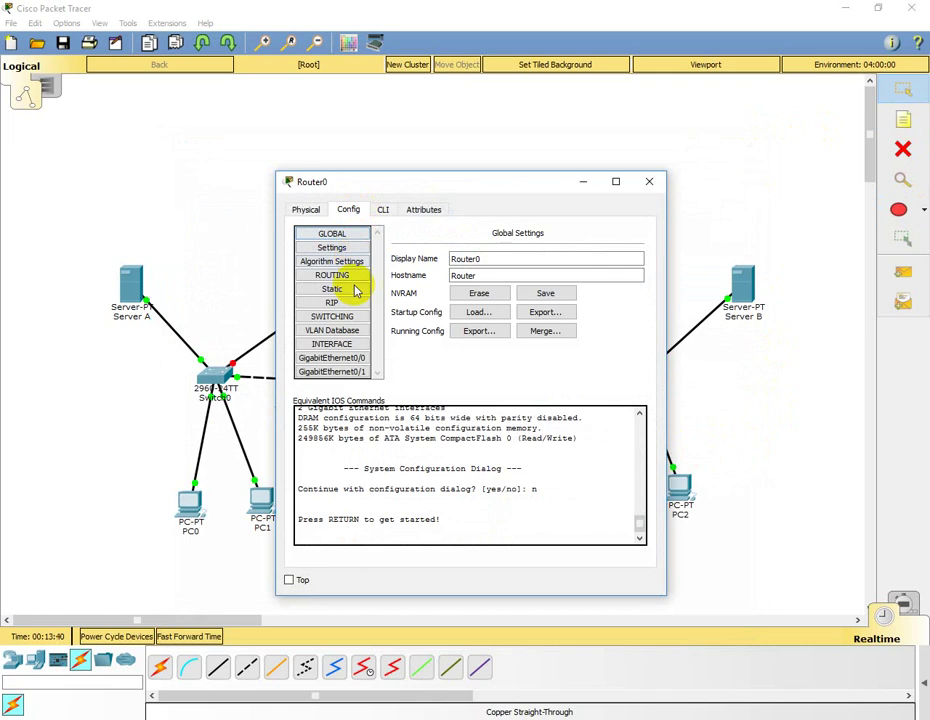
{"action": "left_click", "coordinate": [350, 357]}
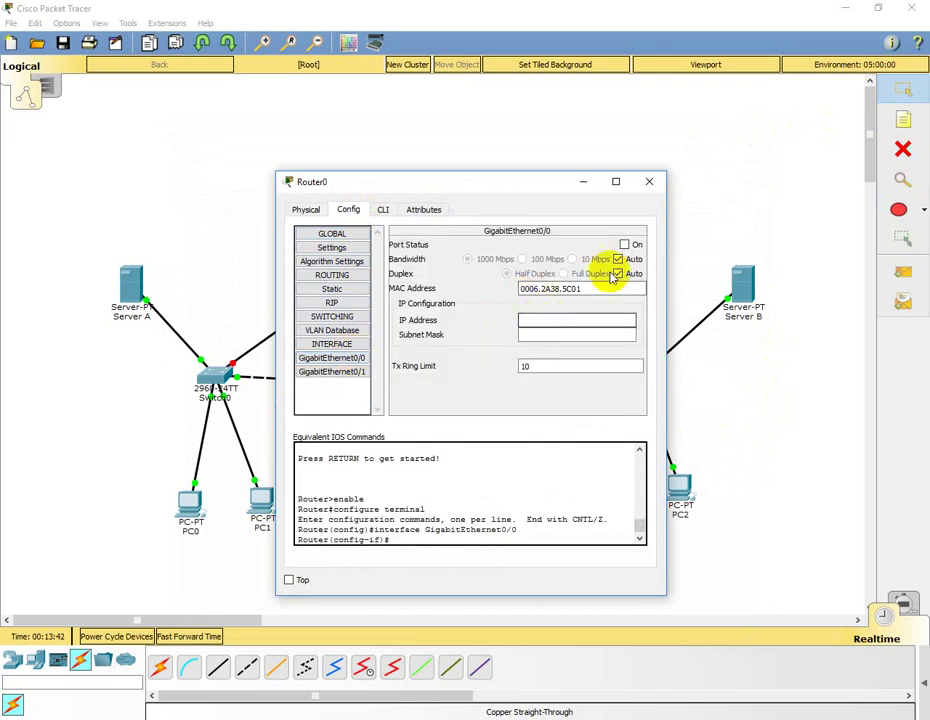
{"action": "left_click", "coordinate": [624, 244]}
{"action": "left_click", "coordinate": [560, 320]}
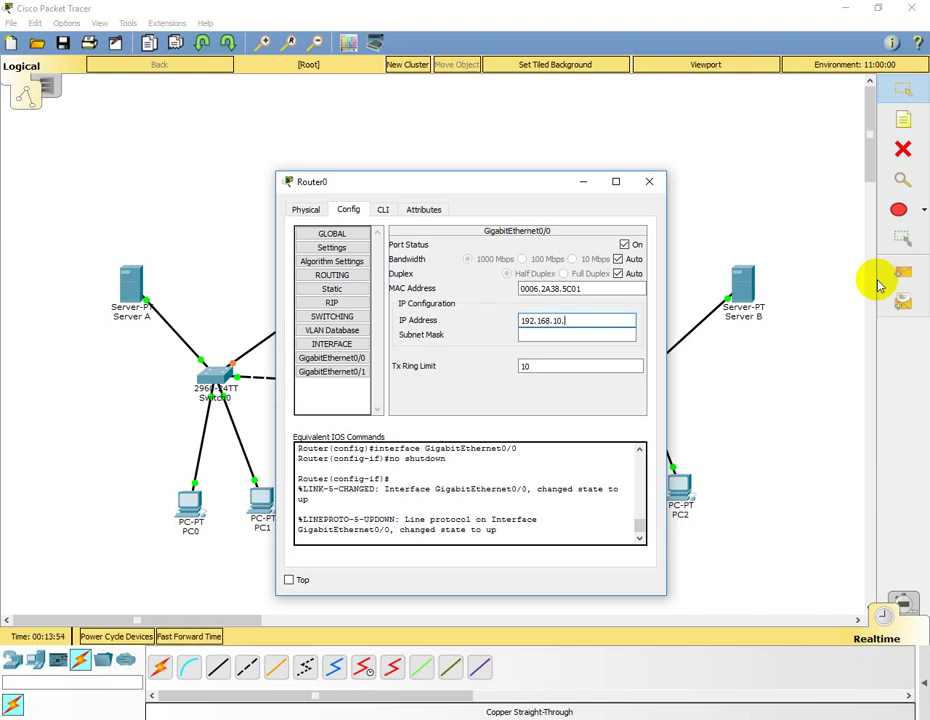
{"action": "key", "text": "Tab"}
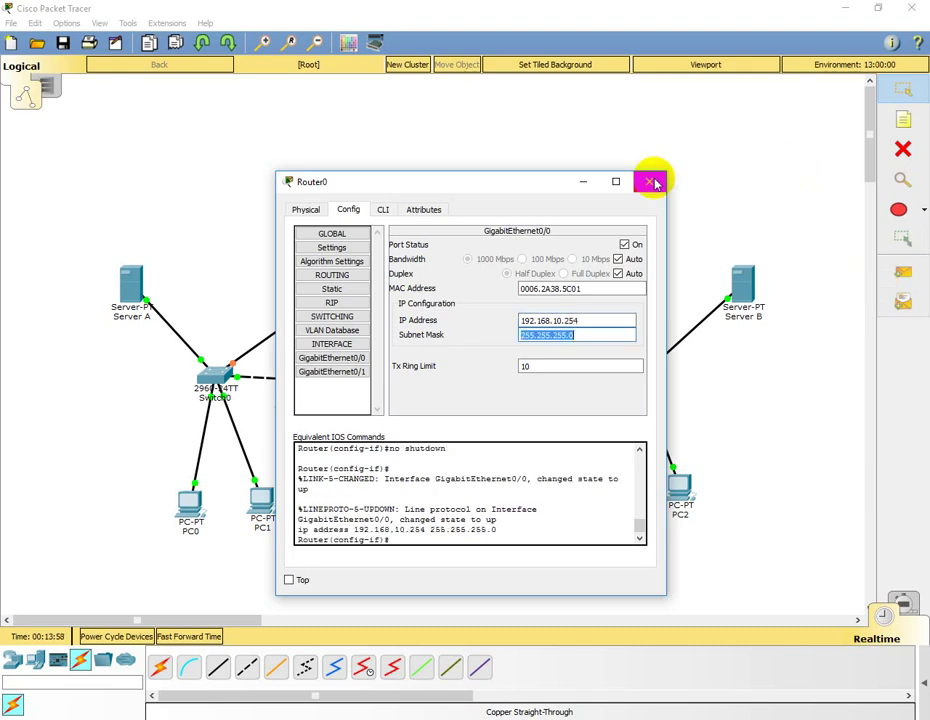
Turn on Router0's GigabitEthernet0/1 interface and assign it 172.16.10.254 with subnet mask 255.255.0.0
{"action": "left_click", "coordinate": [331, 371]}
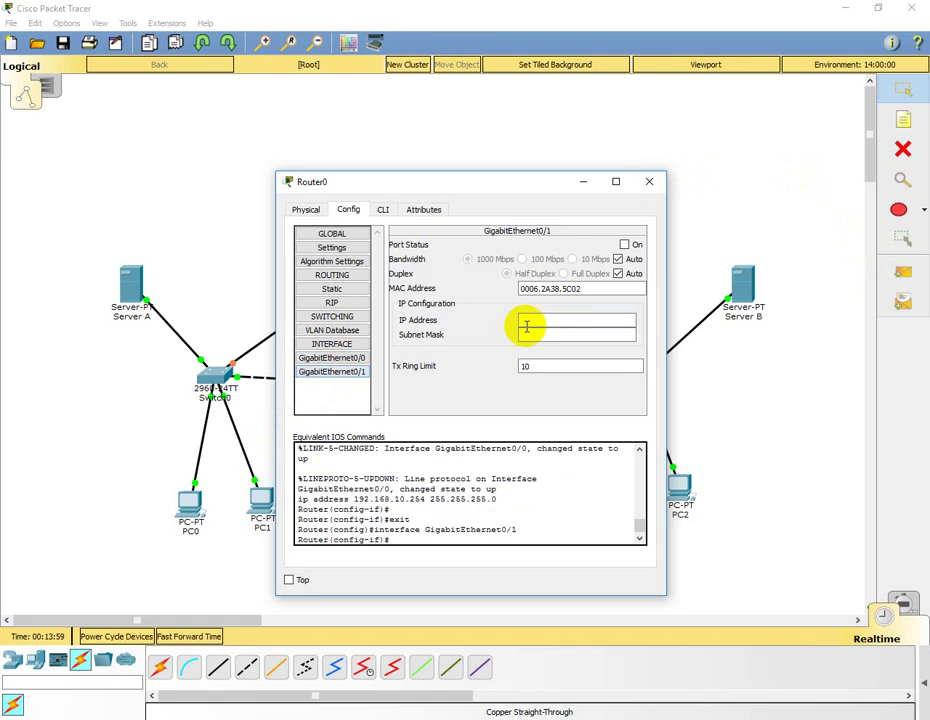
{"action": "left_click", "coordinate": [625, 245]}
{"action": "left_click", "coordinate": [585, 320]}
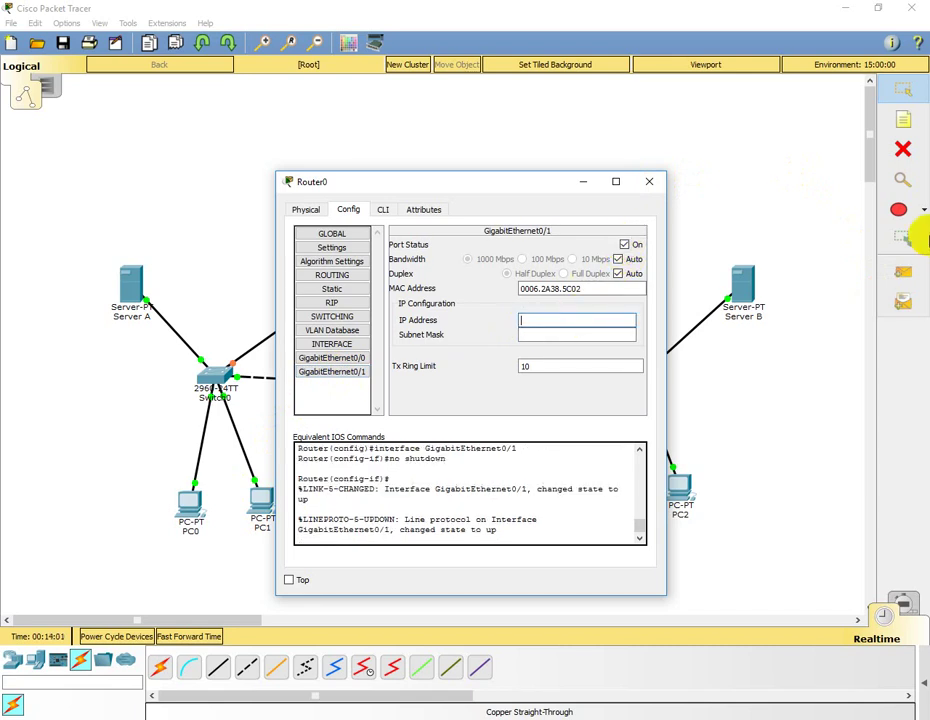
{"action": "type", "text": "172.16.10.254"}
{"action": "key", "text": "Tab"}
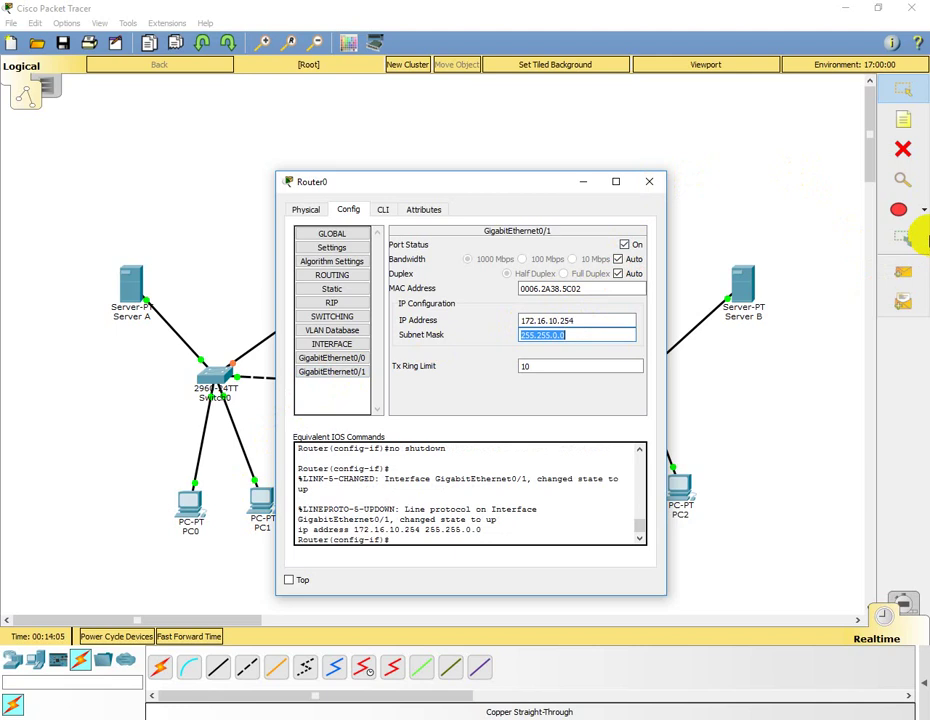
{"action": "left_click", "coordinate": [650, 182]}
Place the note 192.168.10.1 below Server A and the note 172.16.10.1 below Server B
{"action": "left_click", "coordinate": [901, 122]}
{"action": "left_click", "coordinate": [69, 332]}
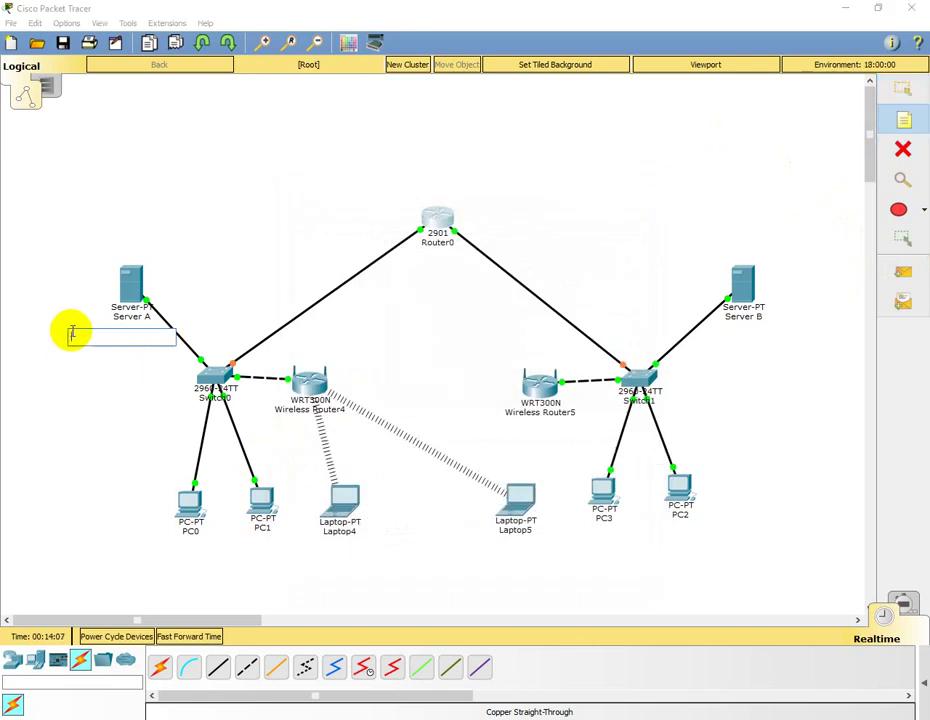
{"action": "type", "text": "192.168.10.1"}
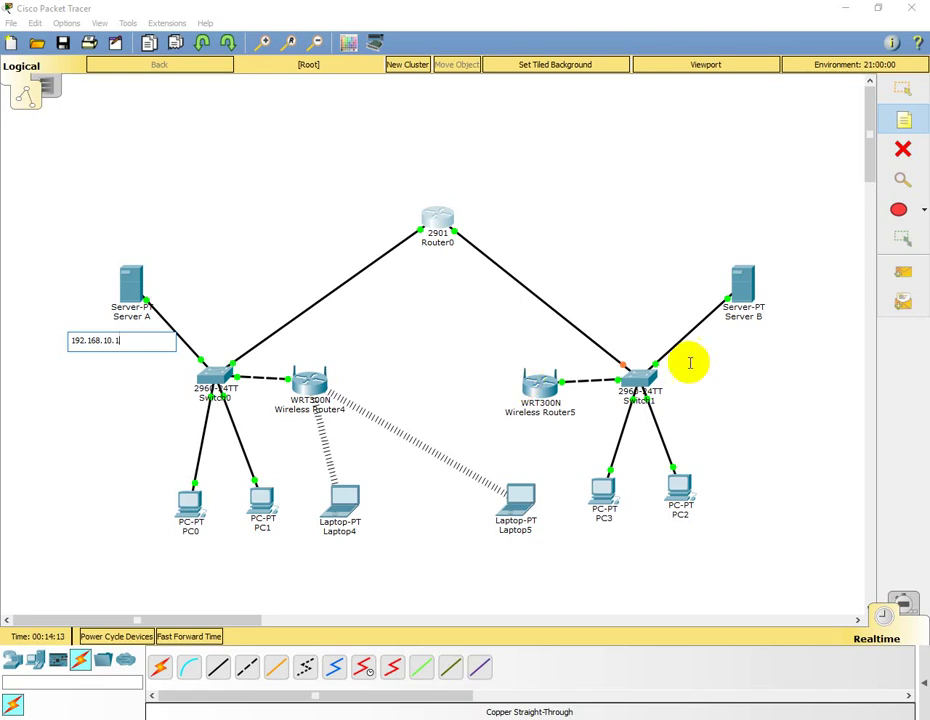
{"action": "left_click", "coordinate": [720, 344]}
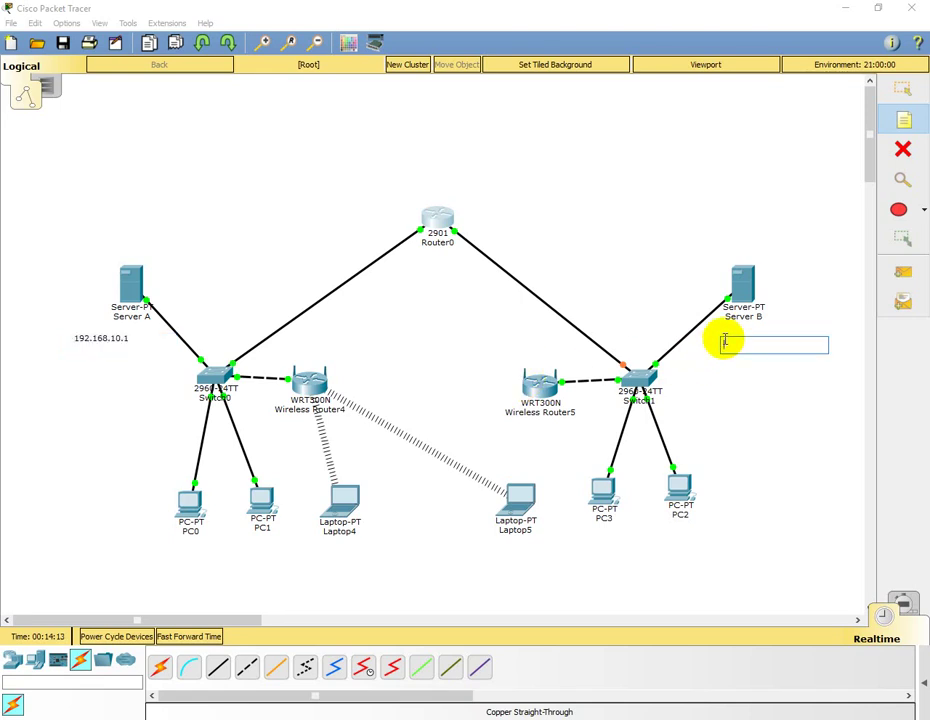
{"action": "type", "text": "172.16.10.1"}
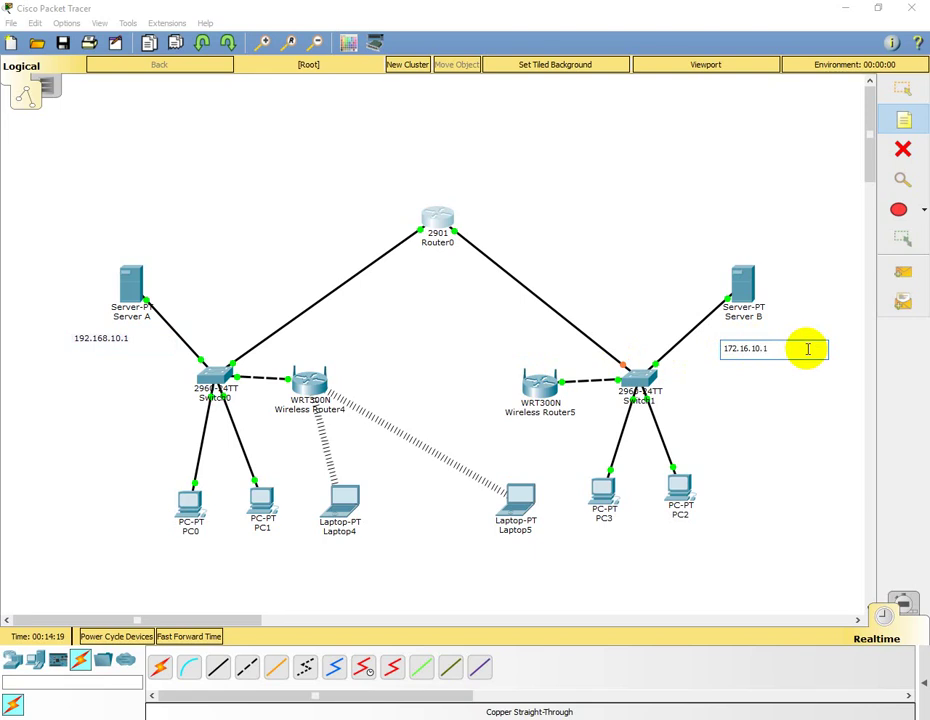
Place the notes "0/0 : 192.168.10.254" and "0/1 : 172.16.10.254" on either side of Router0, beside the matching links
{"action": "left_click", "coordinate": [296, 214]}
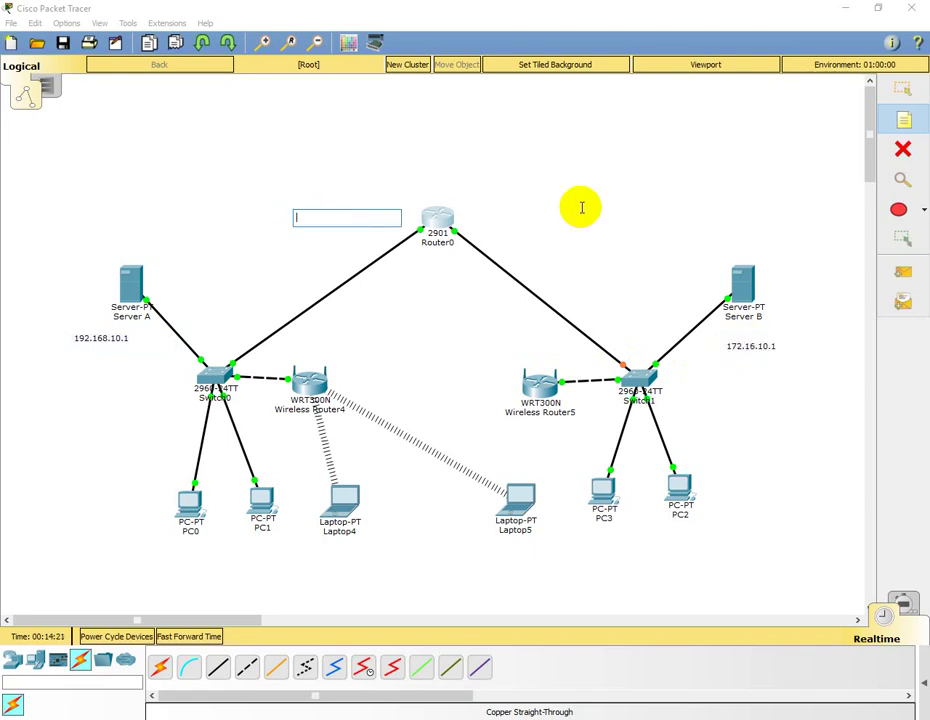
{"action": "type", "text": "0/1"}
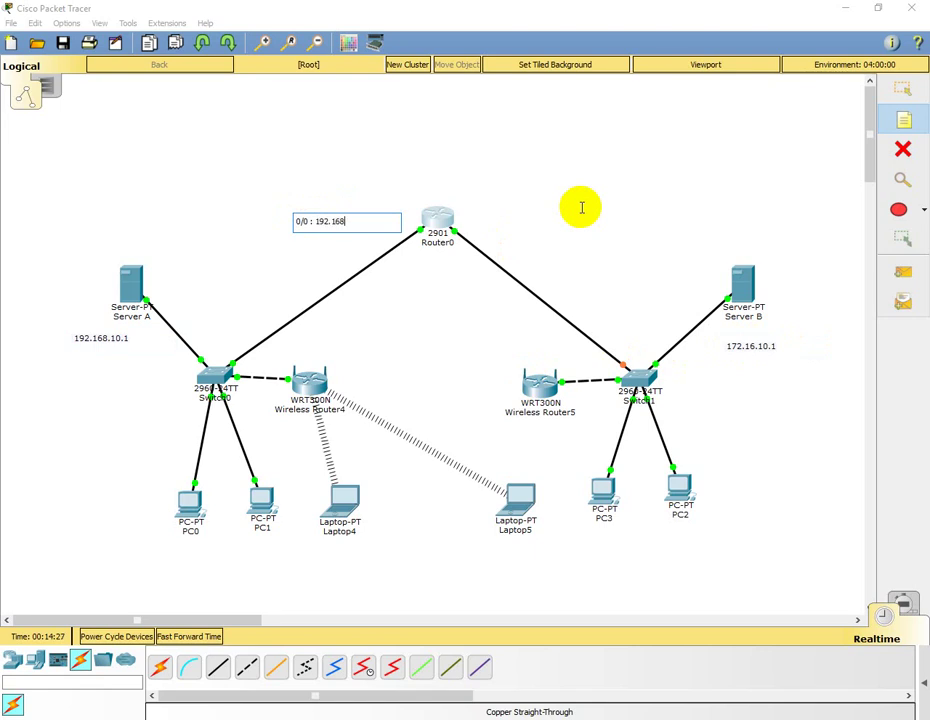
{"action": "type", "text": ": 192.168.10.254"}
{"action": "left_click", "coordinate": [471, 214]}
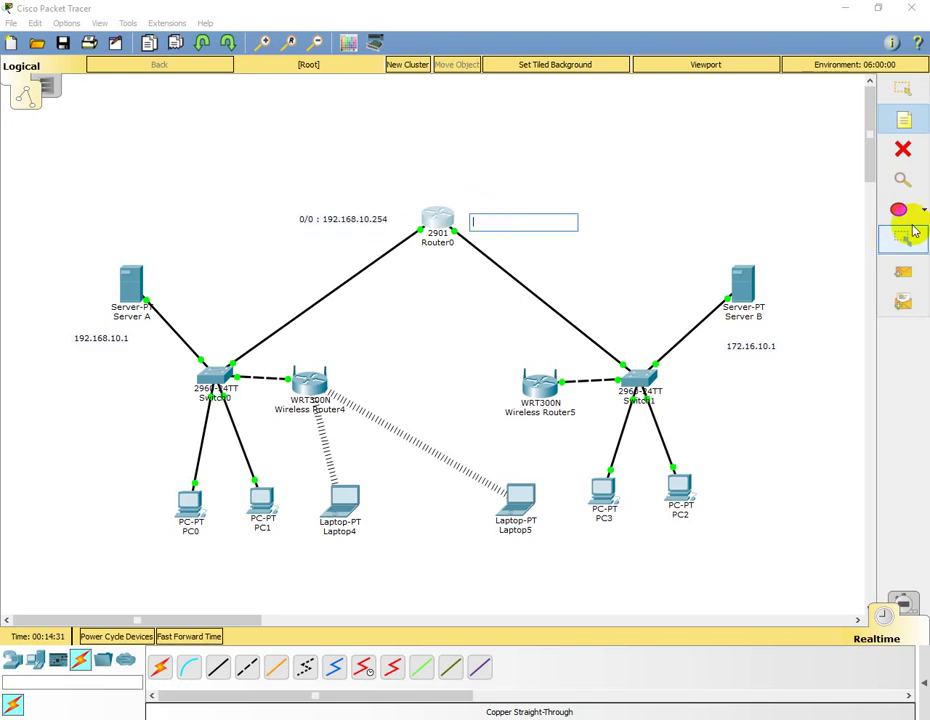
{"action": "type", "text": "0/1 : 172.16.10.254"}
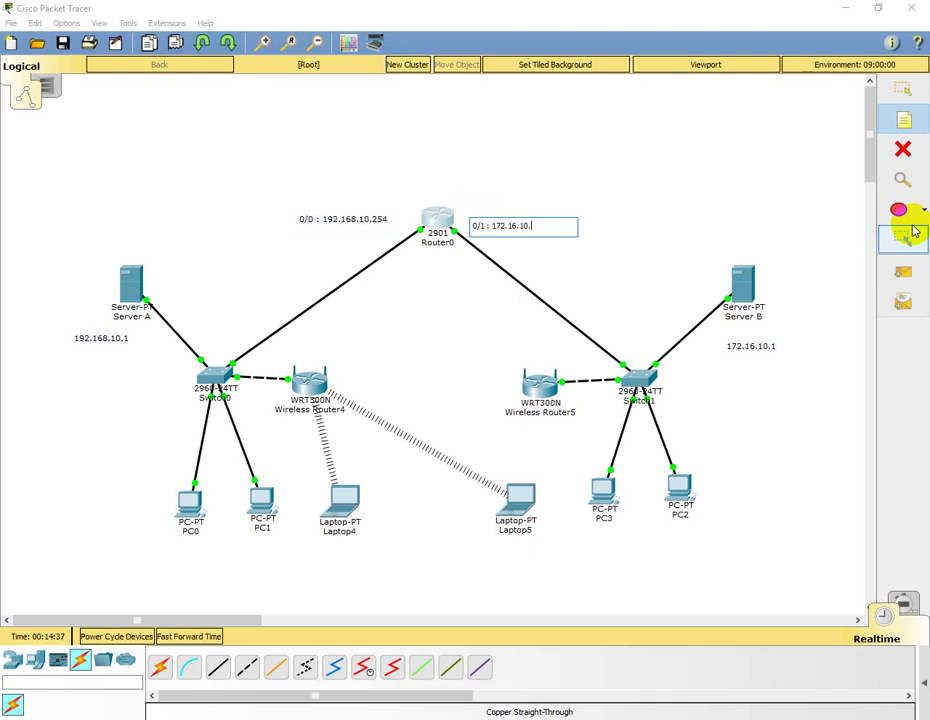
{"action": "left_click", "coordinate": [903, 88]}
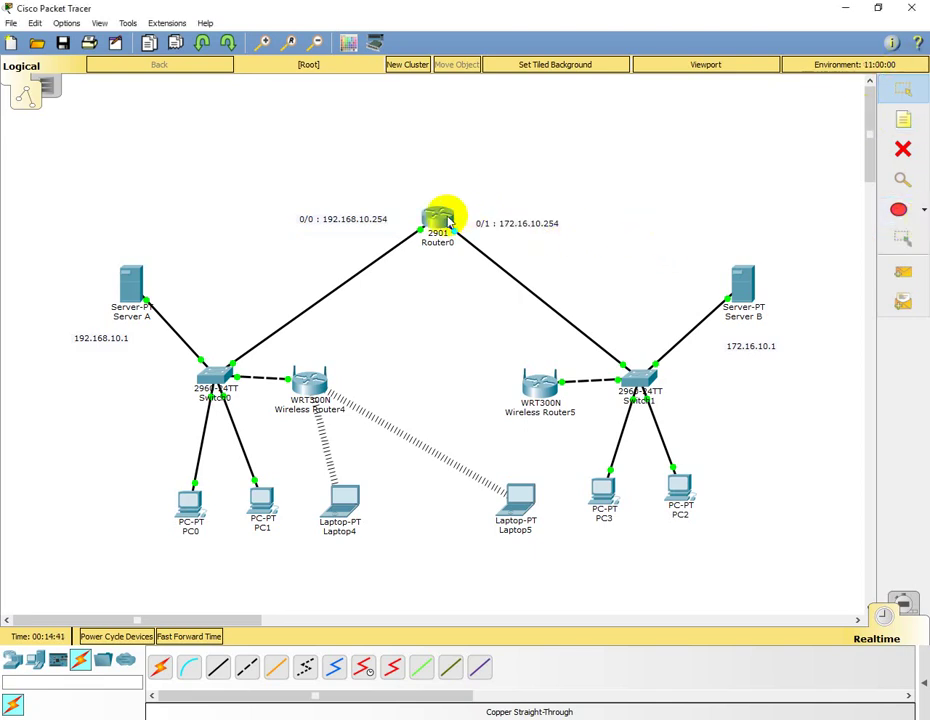
{"action": "mouse_move", "coordinate": [442, 221]}
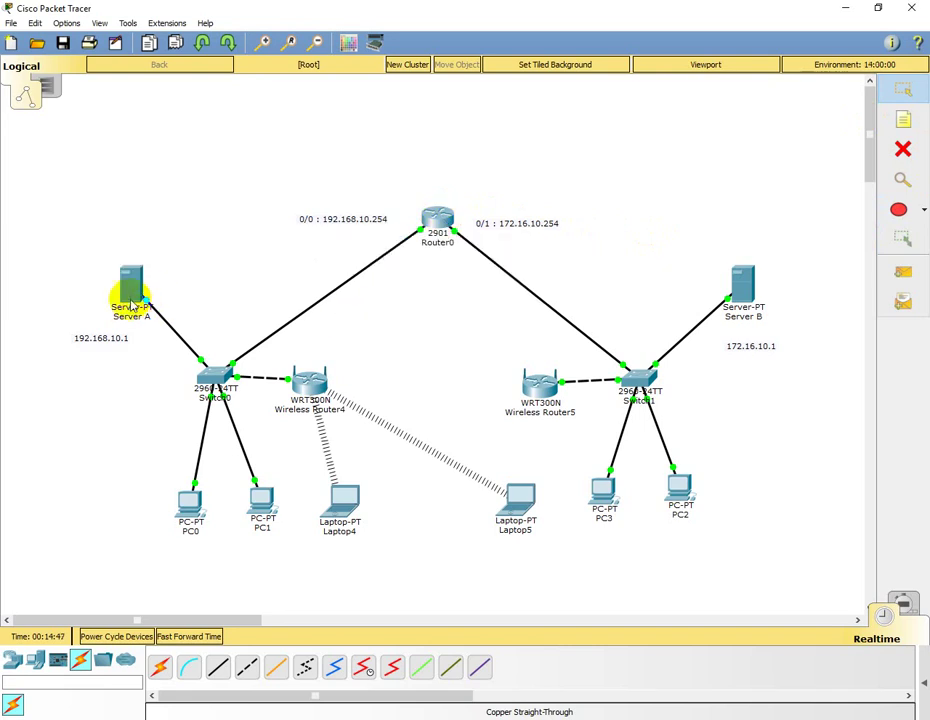
{"action": "mouse_move", "coordinate": [133, 293]}
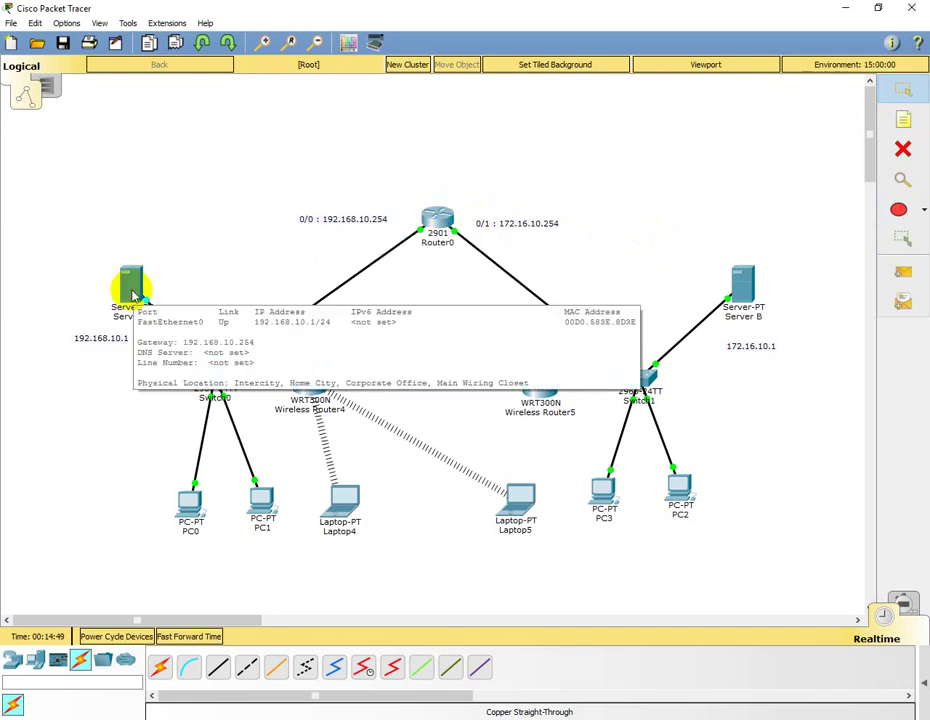
Rename Wireless Router4 as AP A and Wireless Router5 as AP B
{"action": "left_click", "coordinate": [305, 412]}
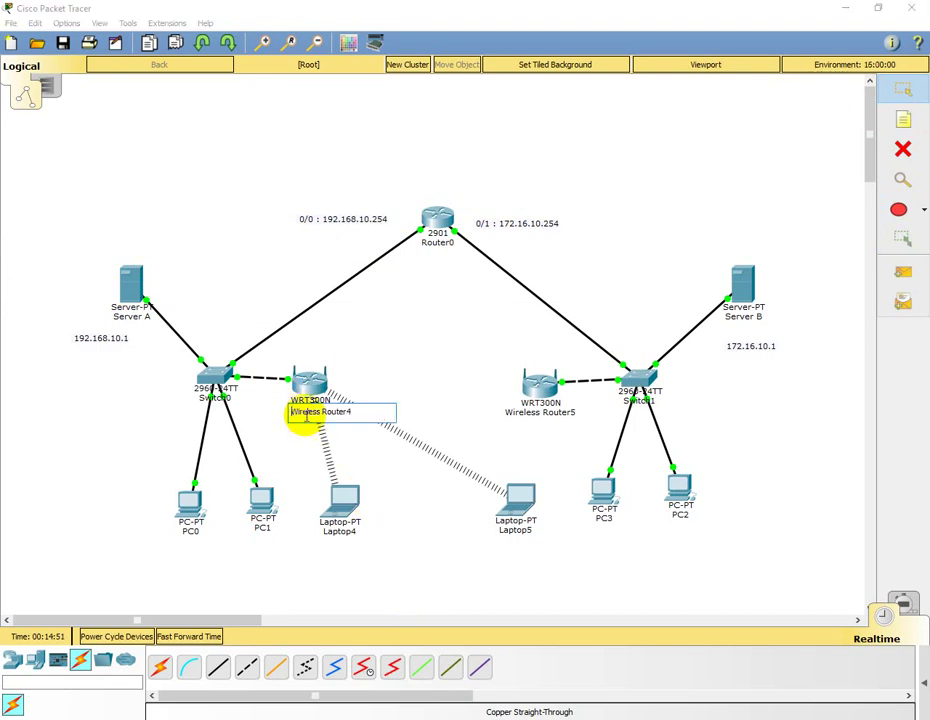
{"action": "left_click", "coordinate": [353, 411]}
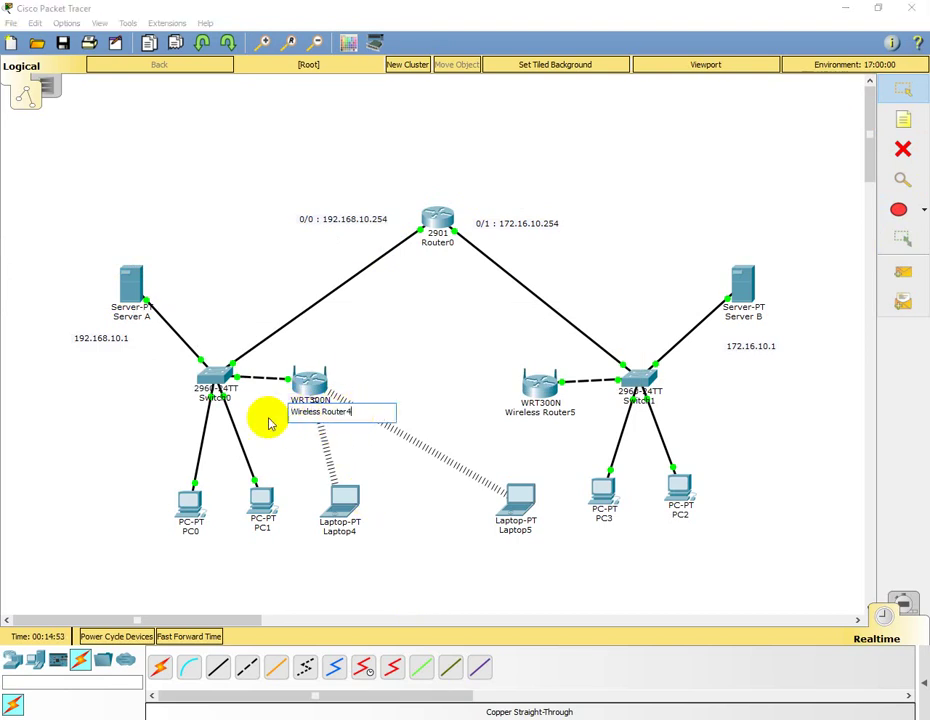
{"action": "key", "text": "ctrl+a"}
{"action": "type", "text": "aP"}
{"action": "left_click", "coordinate": [562, 413]}
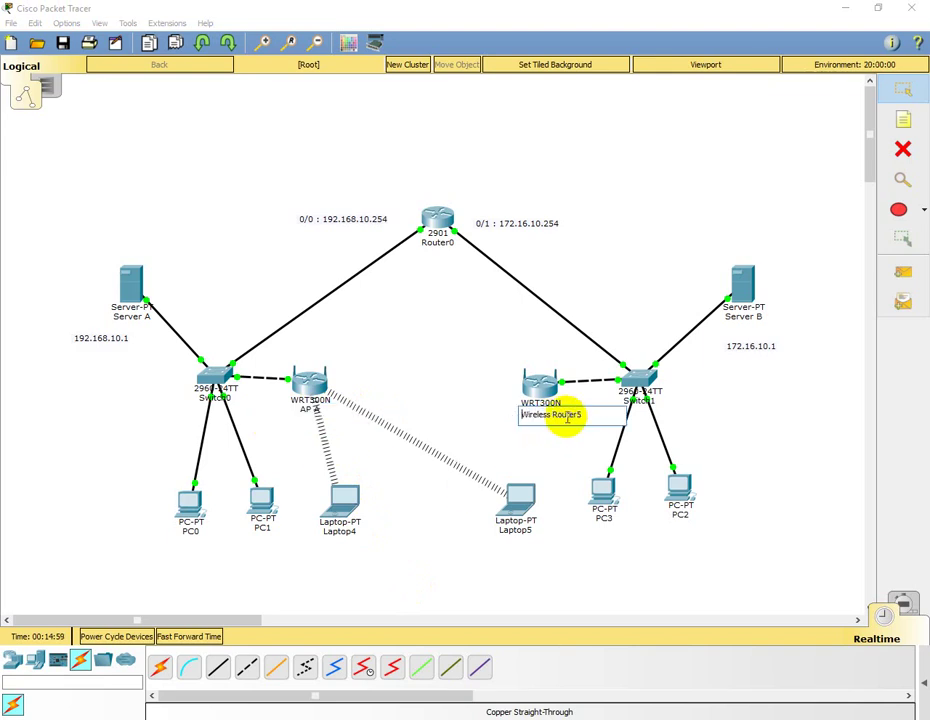
{"action": "key", "text": "ctrl+a"}
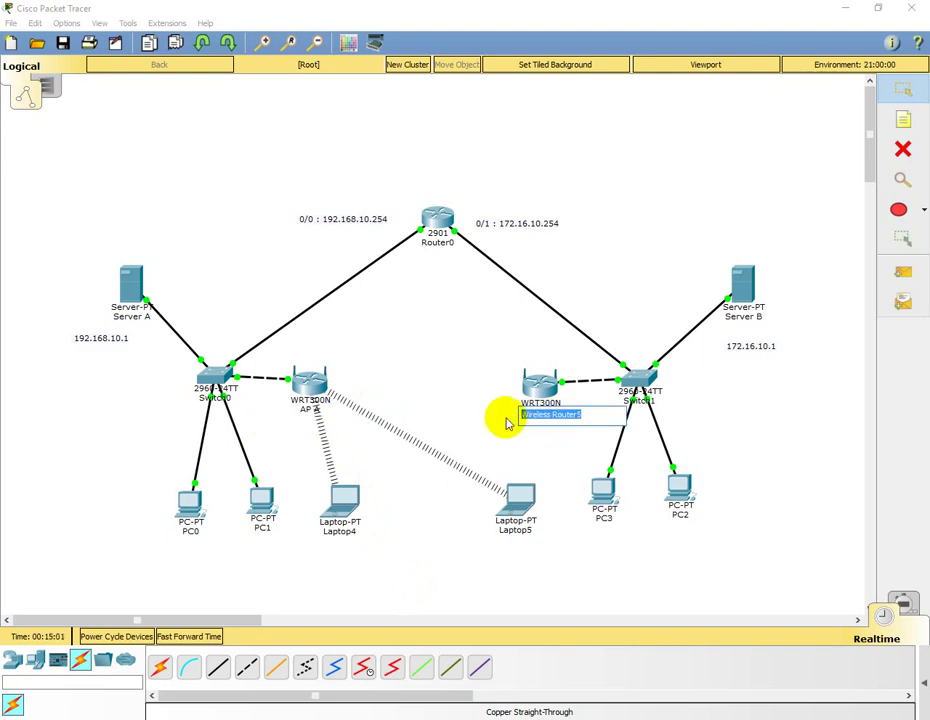
{"action": "type", "text": "AP B"}
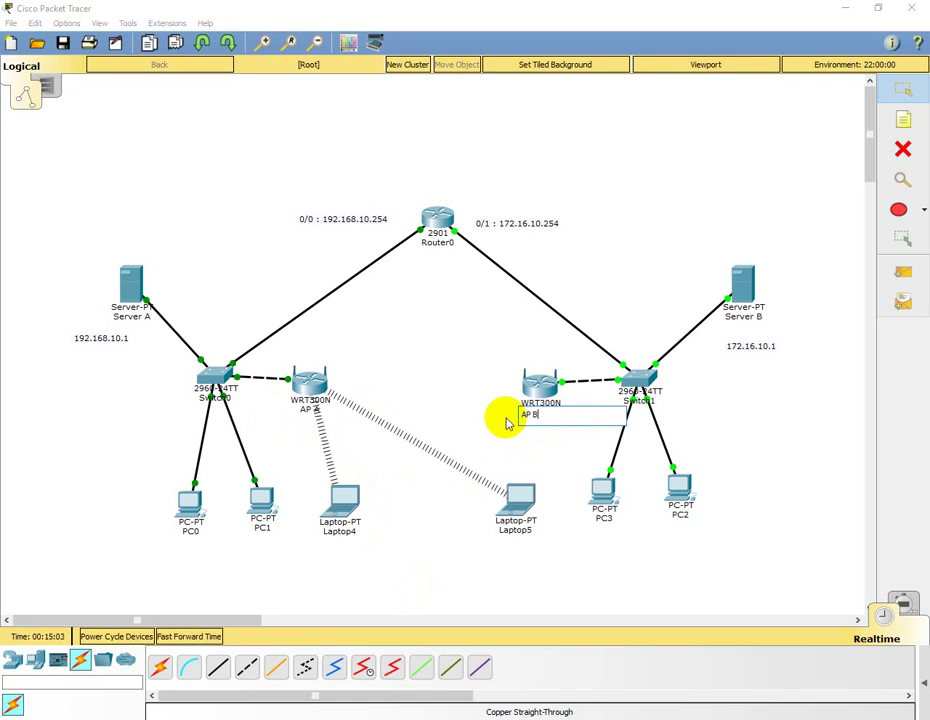
{"action": "left_click", "coordinate": [467, 544]}
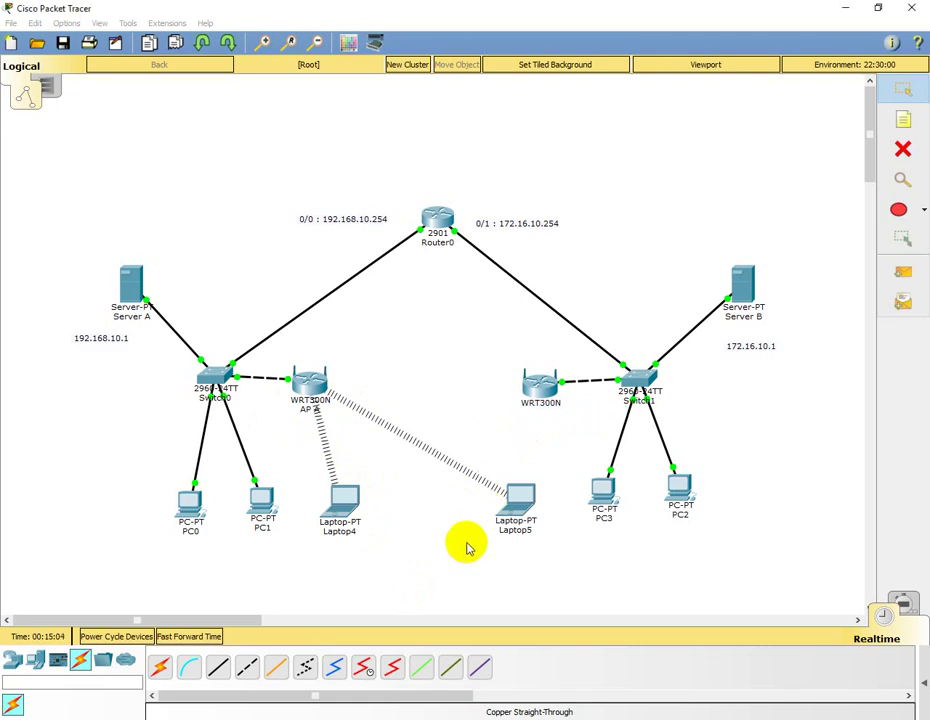
Set AP A's router IP address to 192.168.10.2, disable its DHCP server and save the settings
{"action": "left_click", "coordinate": [320, 384]}
{"action": "left_click", "coordinate": [259, 212]}
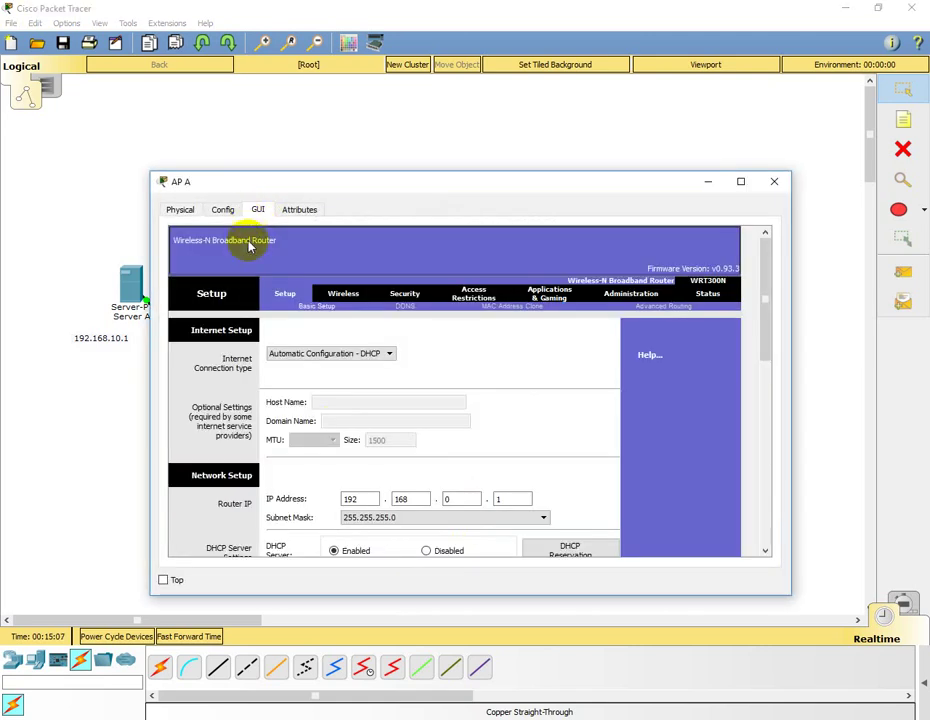
{"action": "left_click", "coordinate": [455, 497]}
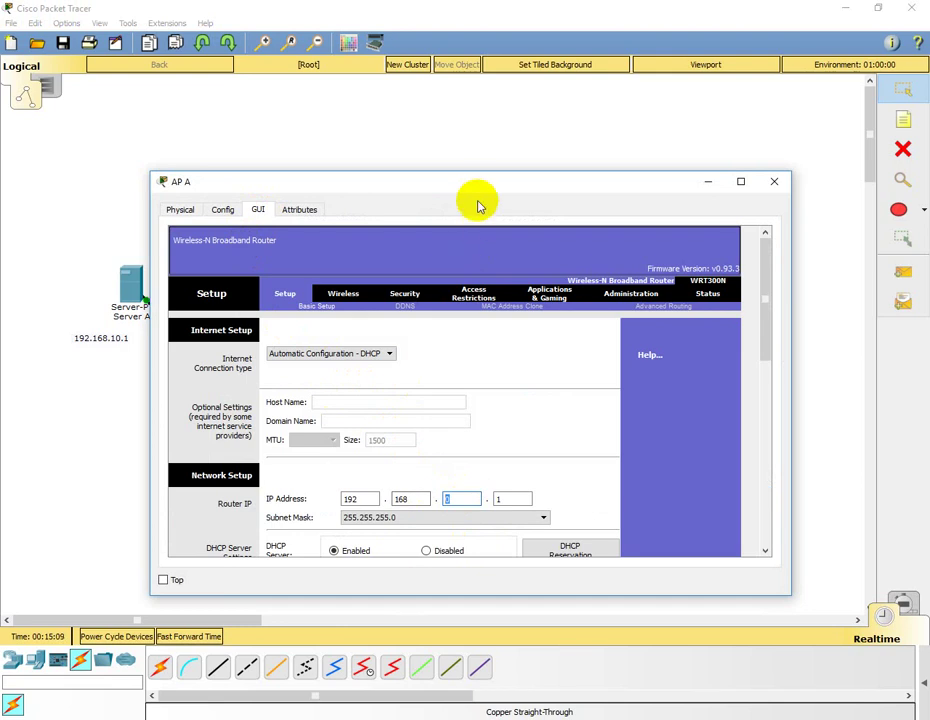
{"action": "left_click_drag", "start_coordinate": [479, 190], "coordinate": [597, 136]}
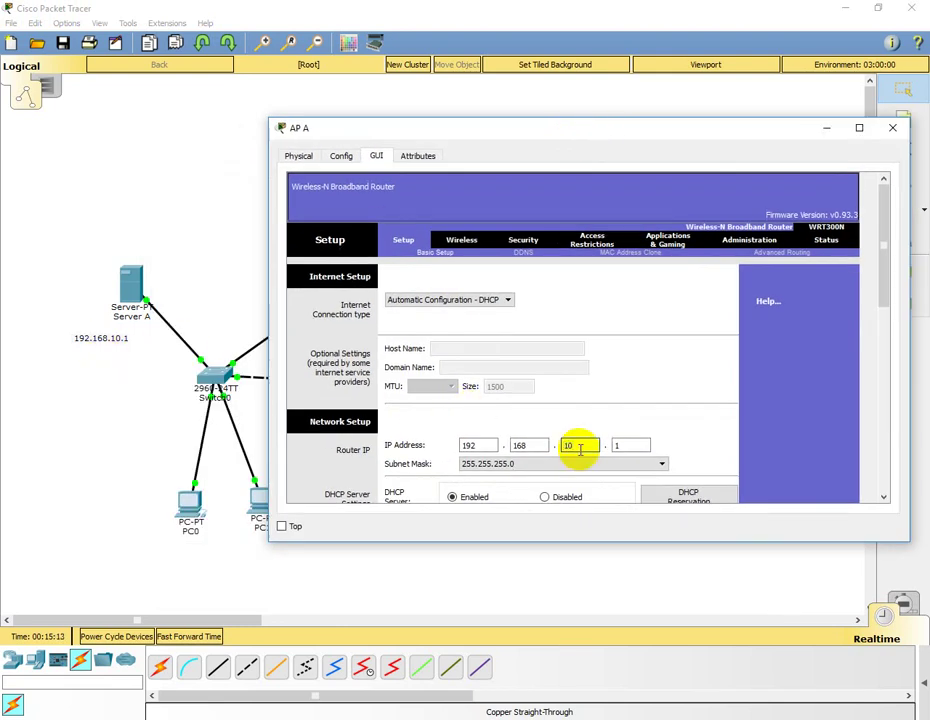
{"action": "scroll", "coordinate": [580, 450], "scroll_direction": "down", "scroll_amount": 2}
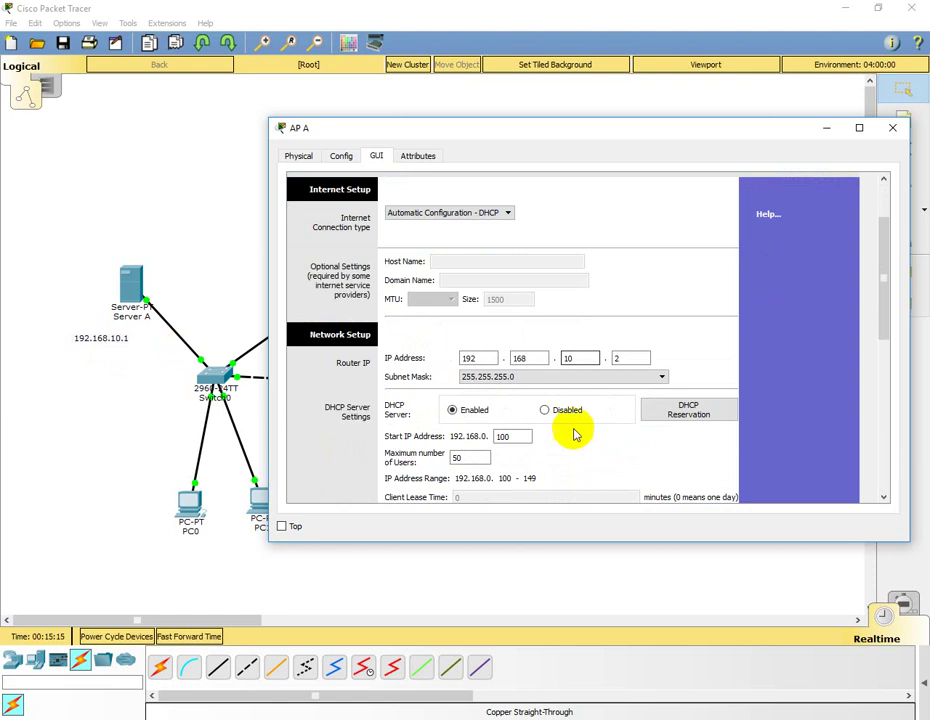
{"action": "left_click", "coordinate": [555, 411]}
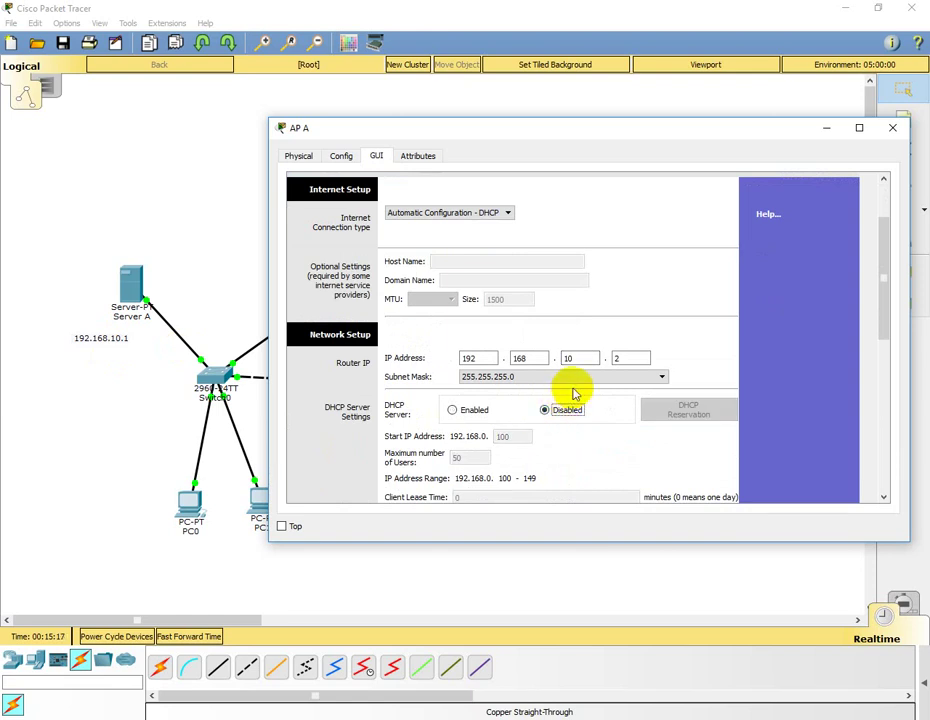
{"action": "scroll", "coordinate": [579, 442], "scroll_direction": "down", "scroll_amount": 8}
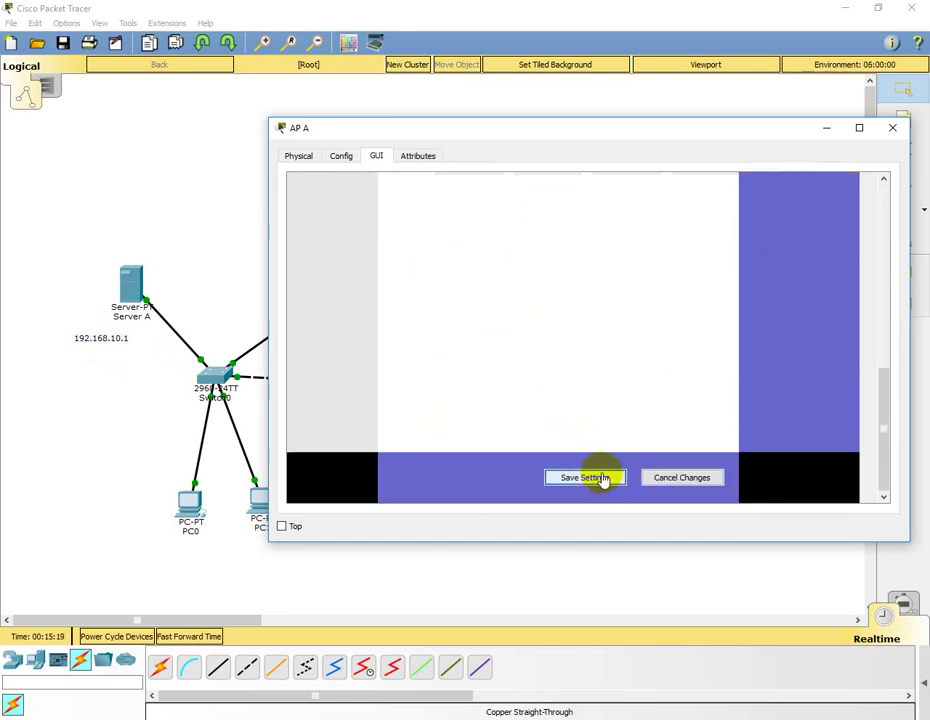
{"action": "left_click", "coordinate": [597, 480]}
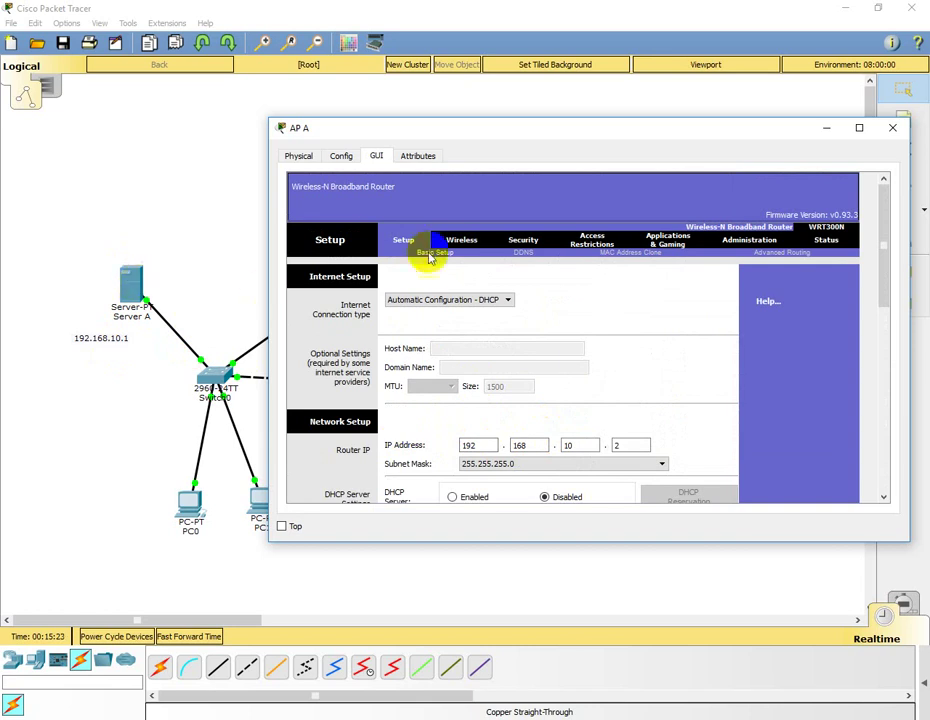
Set AP A's wireless network name (SSID) to AP A, save the settings and close the device window
{"action": "left_click", "coordinate": [458, 237]}
{"action": "left_click_drag", "start_coordinate": [606, 328], "coordinate": [444, 322]}
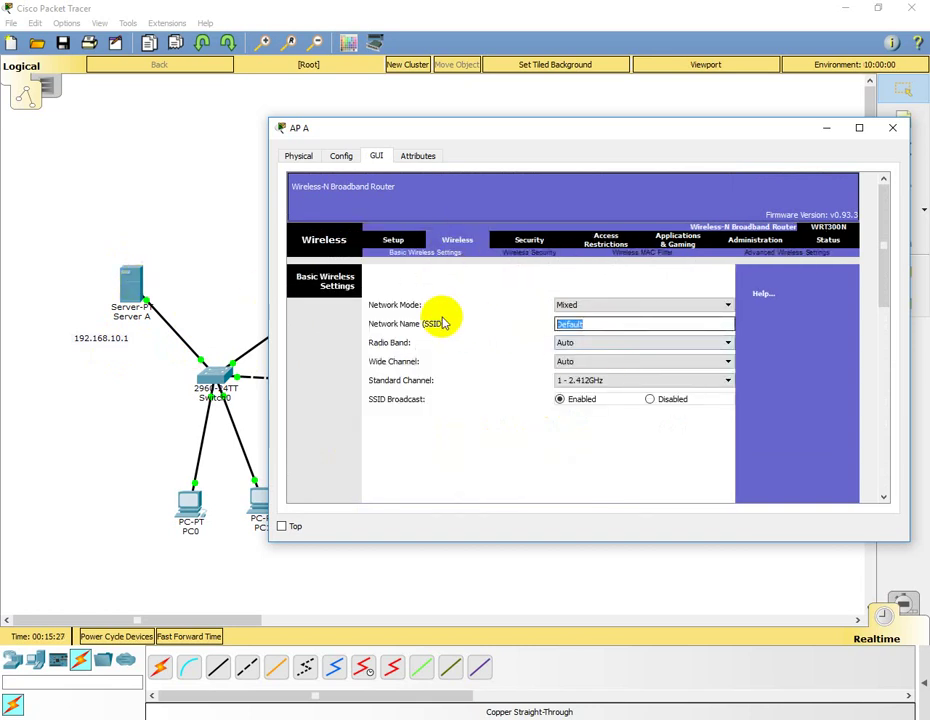
{"action": "type", "text": "AP A"}
{"action": "scroll", "coordinate": [743, 322], "scroll_direction": "down", "scroll_amount": 5}
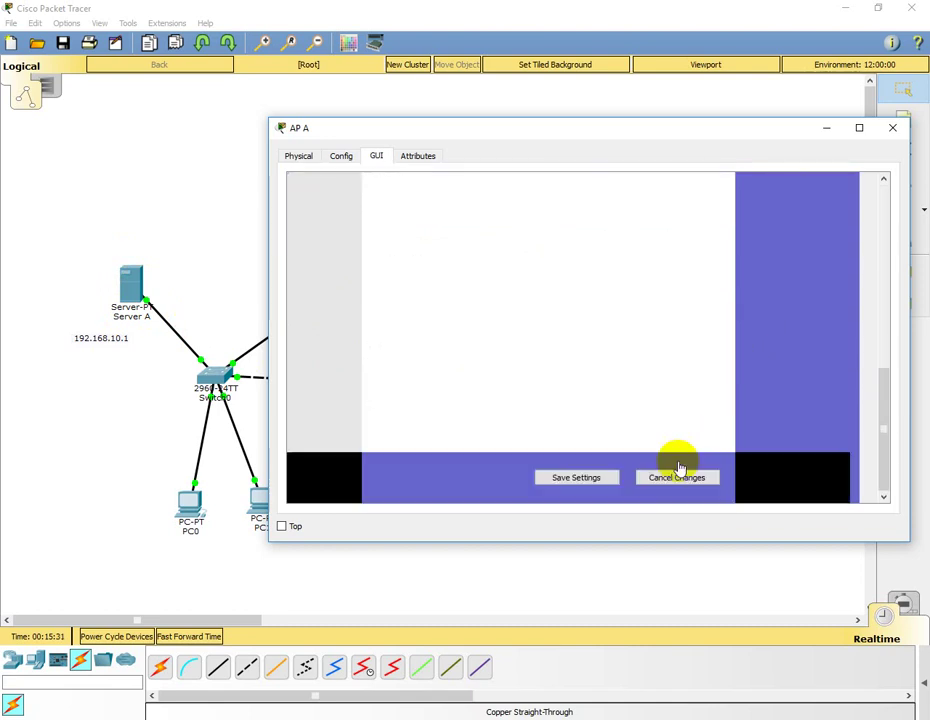
{"action": "left_click", "coordinate": [585, 478]}
{"action": "left_click", "coordinate": [892, 128]}
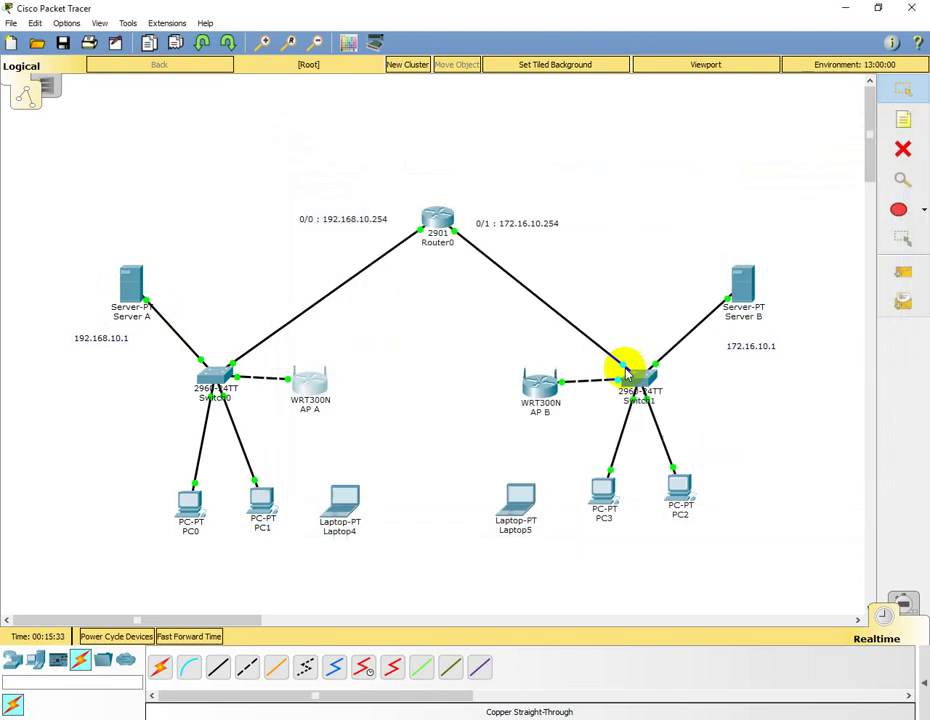
Set AP B's router IP address to 172.16.10.2, disable its DHCP server and save the settings
{"action": "left_click", "coordinate": [542, 386]}
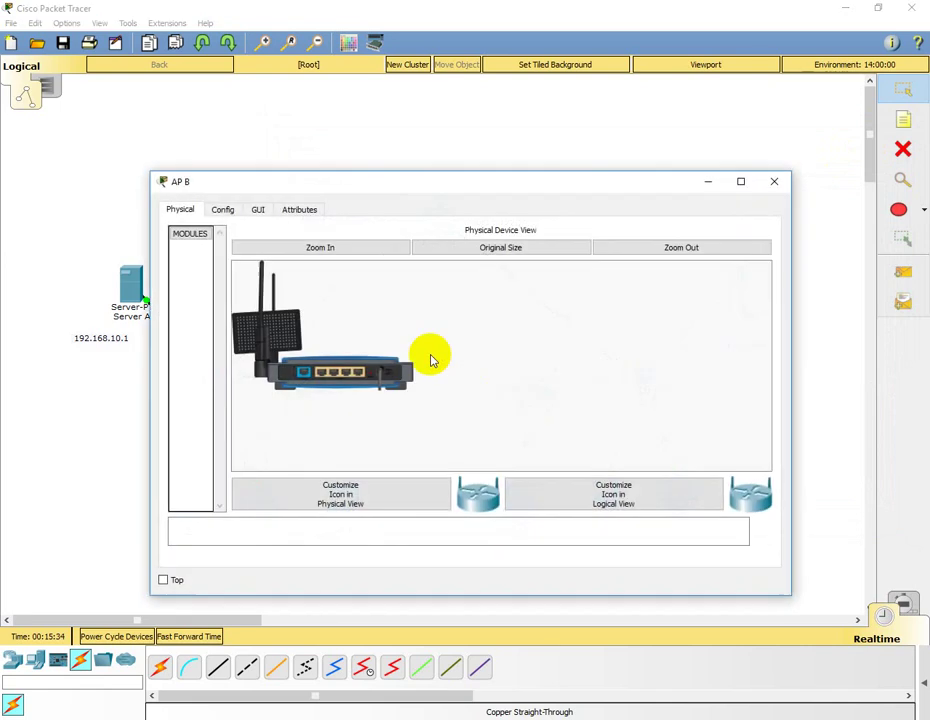
{"action": "left_click", "coordinate": [260, 210]}
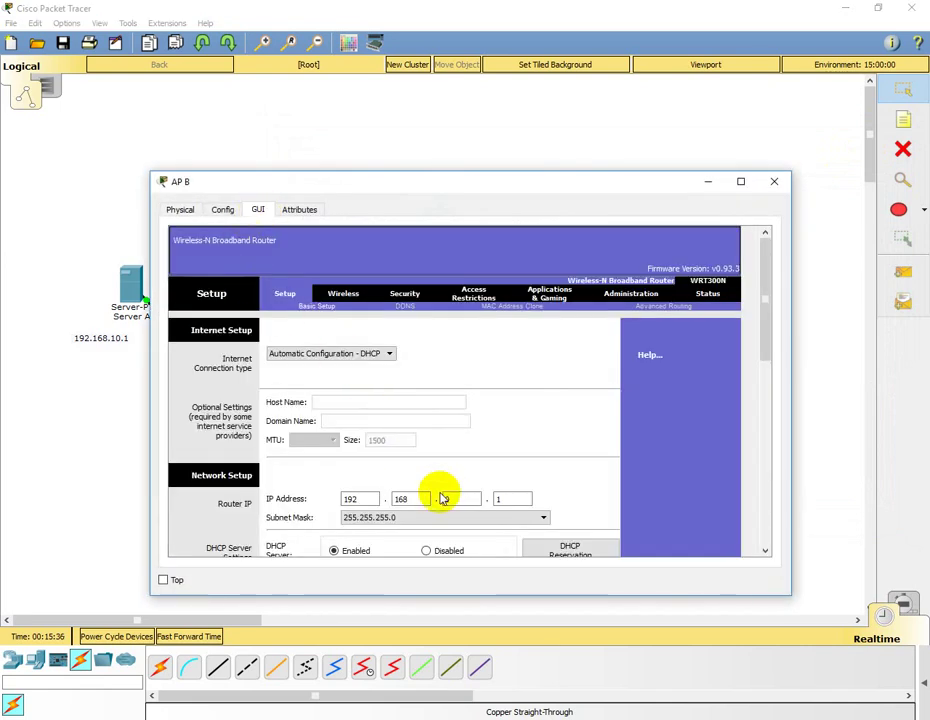
{"action": "left_click", "coordinate": [353, 498]}
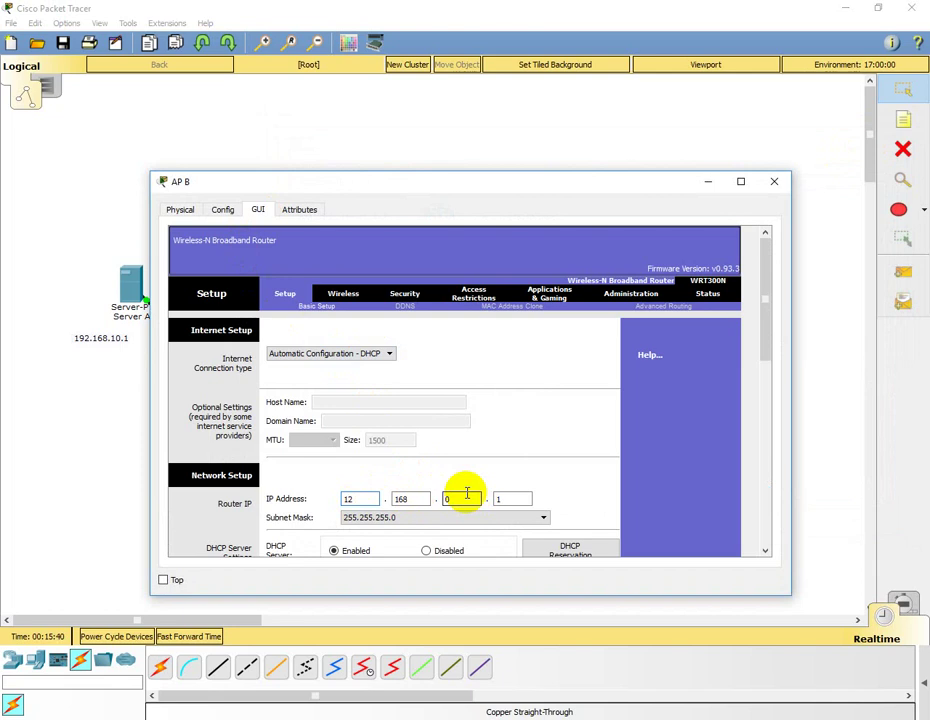
{"action": "key", "text": "Tab"}
{"action": "scroll", "coordinate": [470, 470], "scroll_direction": "down", "scroll_amount": 4}
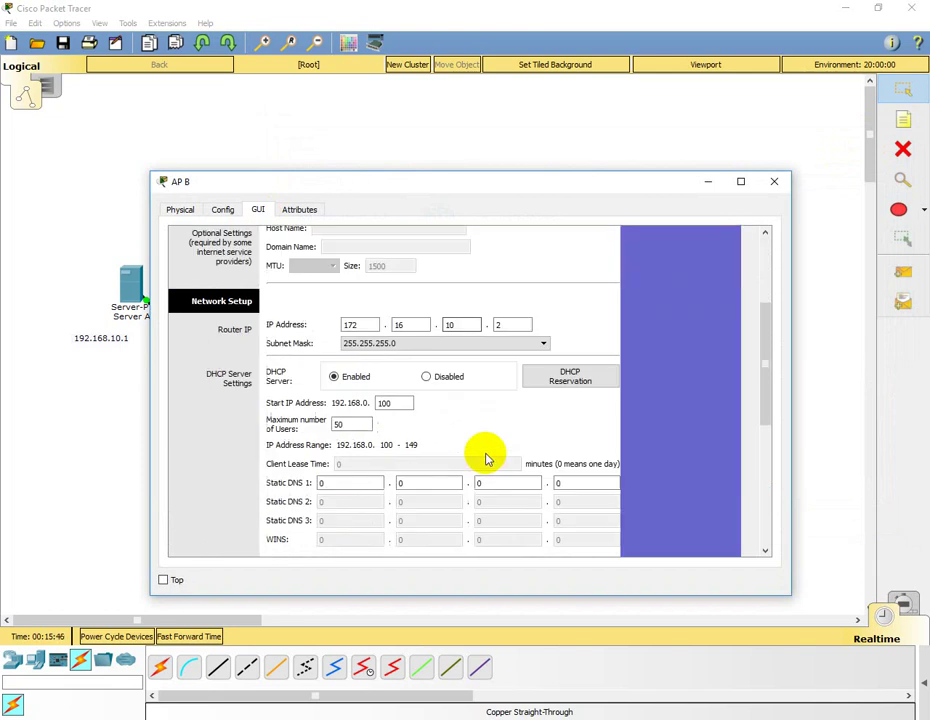
{"action": "left_click", "coordinate": [438, 384]}
{"action": "scroll", "coordinate": [470, 480], "scroll_direction": "down", "scroll_amount": 5}
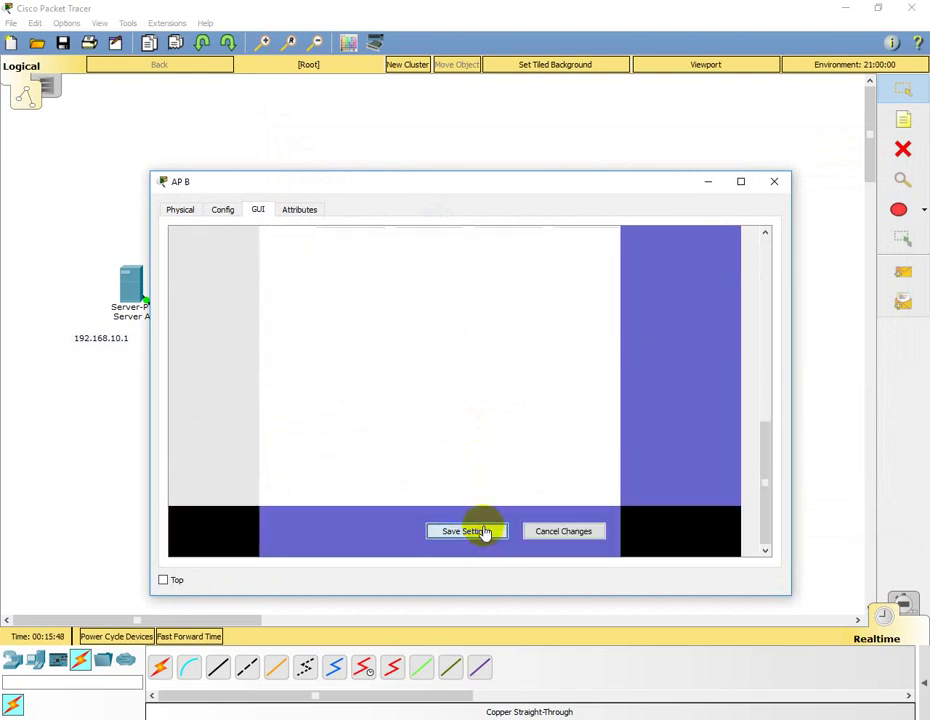
Set AP B's wireless network name (SSID) to AP B, save the settings and close the device window
{"action": "left_click", "coordinate": [333, 296]}
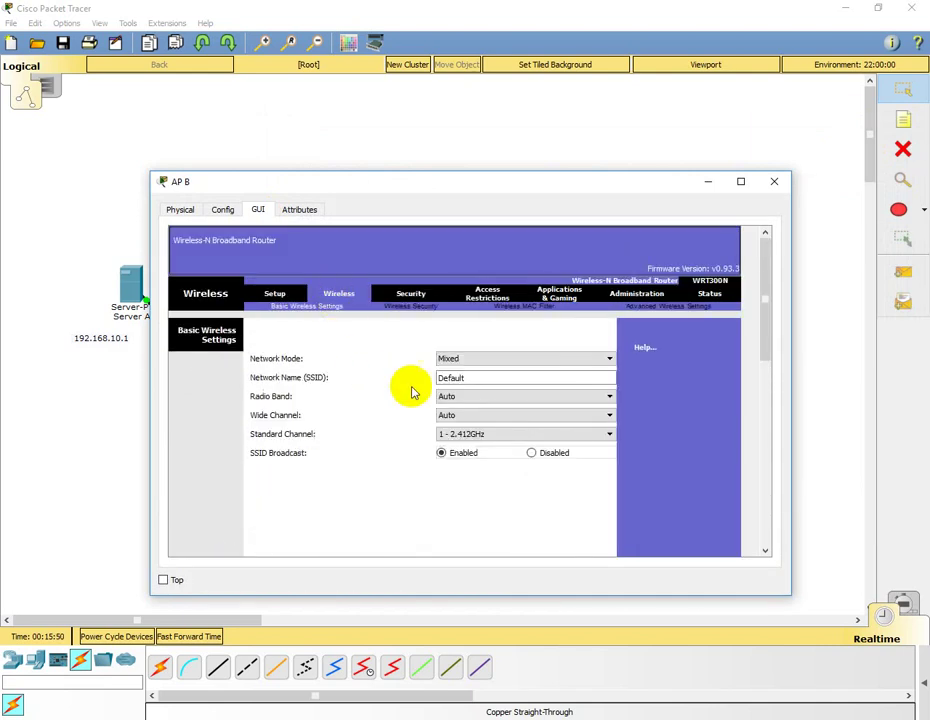
{"action": "double_click", "coordinate": [475, 378]}
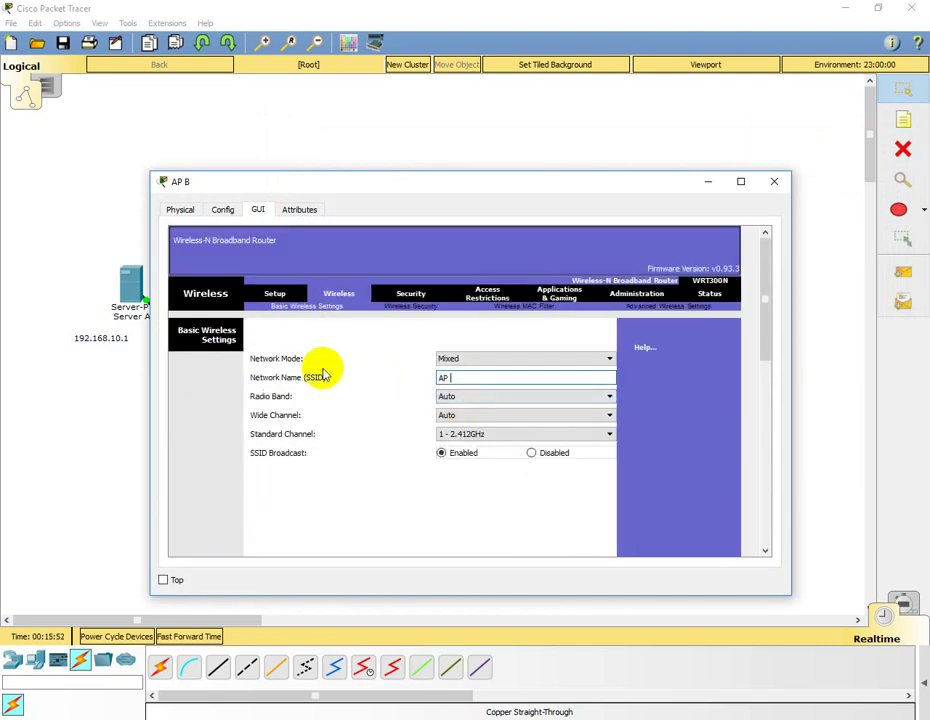
{"action": "scroll", "coordinate": [350, 368], "scroll_direction": "down", "scroll_amount": 8}
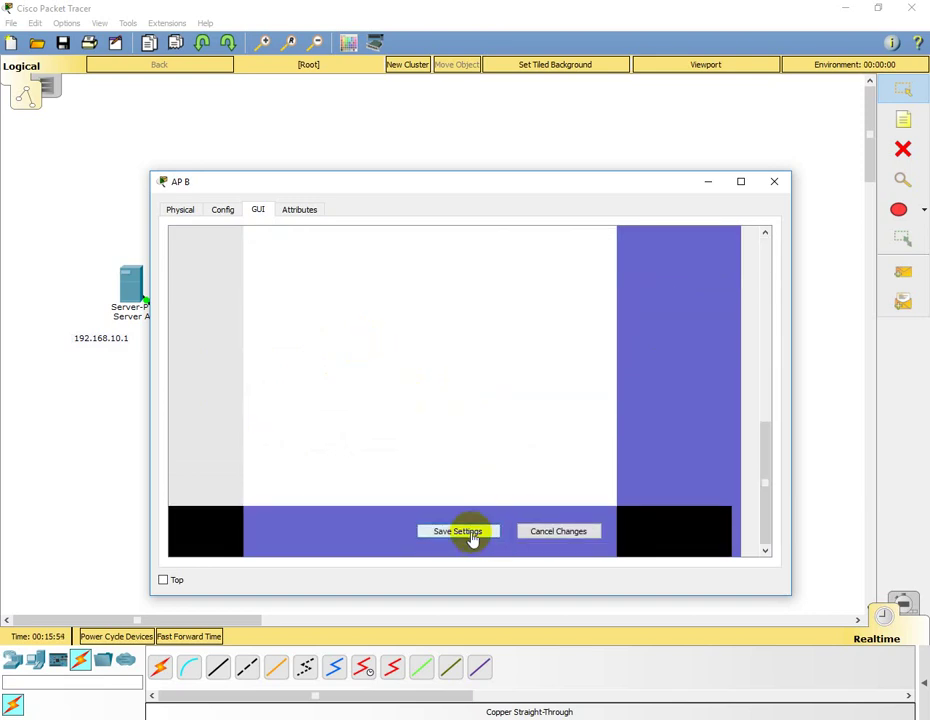
{"action": "left_click", "coordinate": [774, 181]}
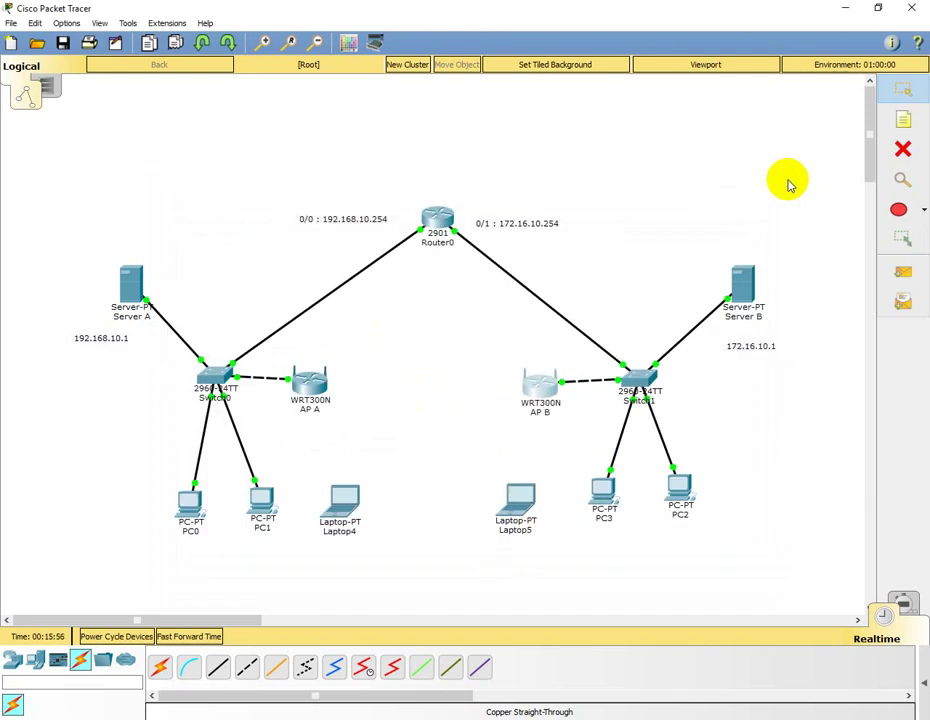
Connect Laptop4 to the AP A wireless network and close its device window
{"action": "left_click", "coordinate": [340, 497]}
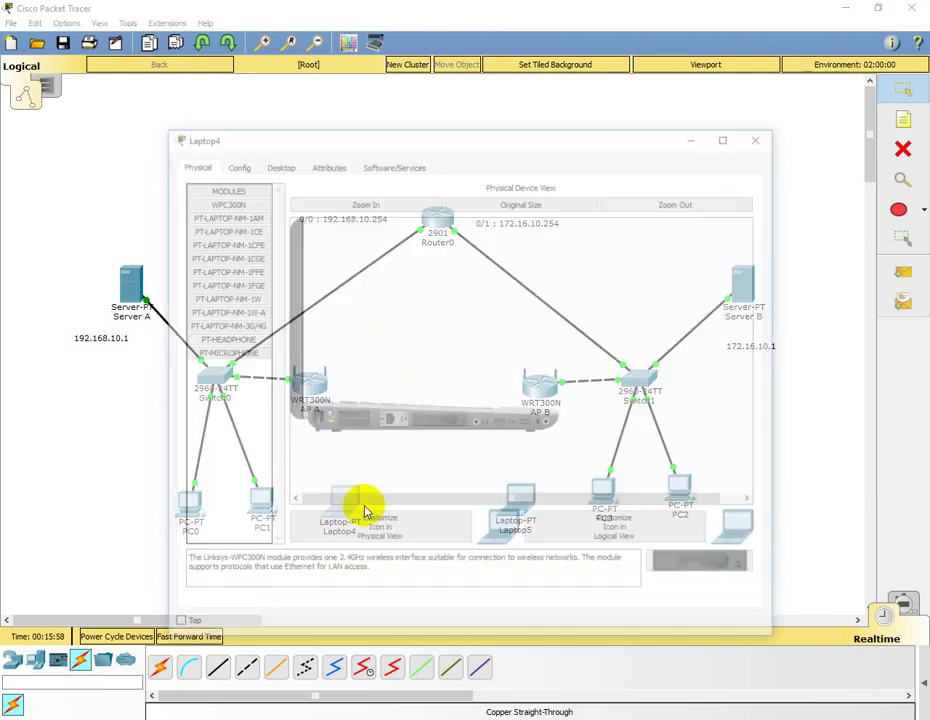
{"action": "left_click", "coordinate": [284, 164]}
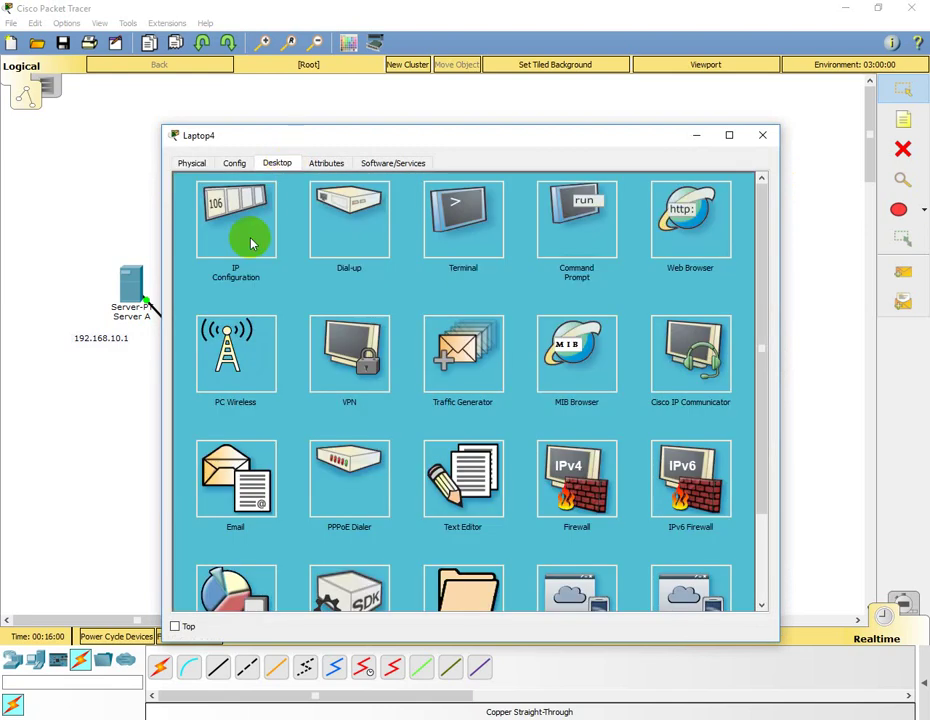
{"action": "left_click", "coordinate": [249, 239]}
{"action": "left_click", "coordinate": [236, 164]}
{"action": "left_click", "coordinate": [277, 164]}
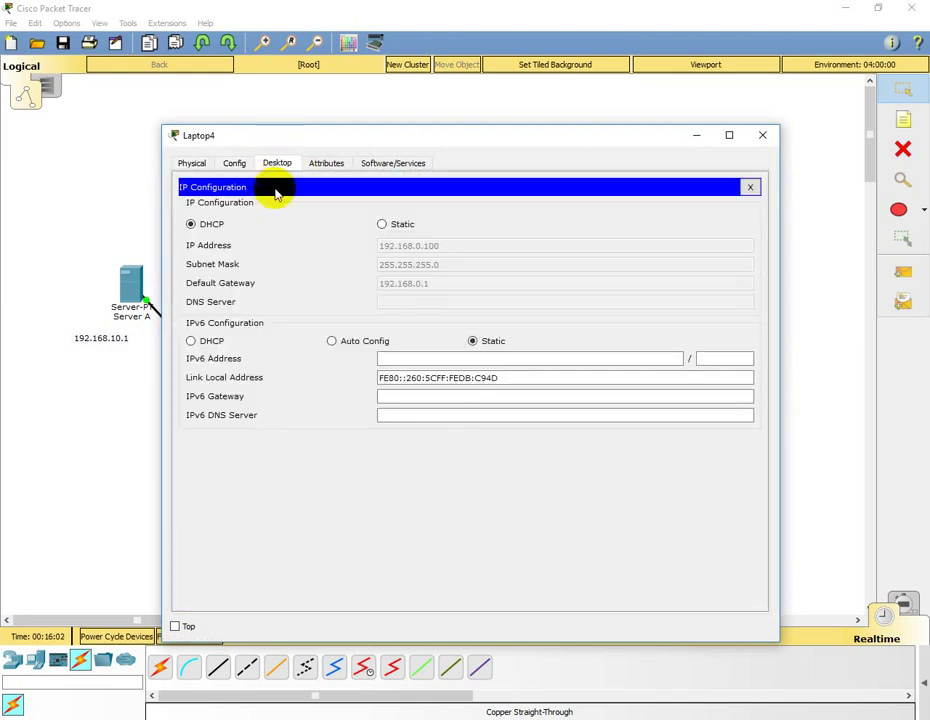
{"action": "left_click", "coordinate": [750, 187]}
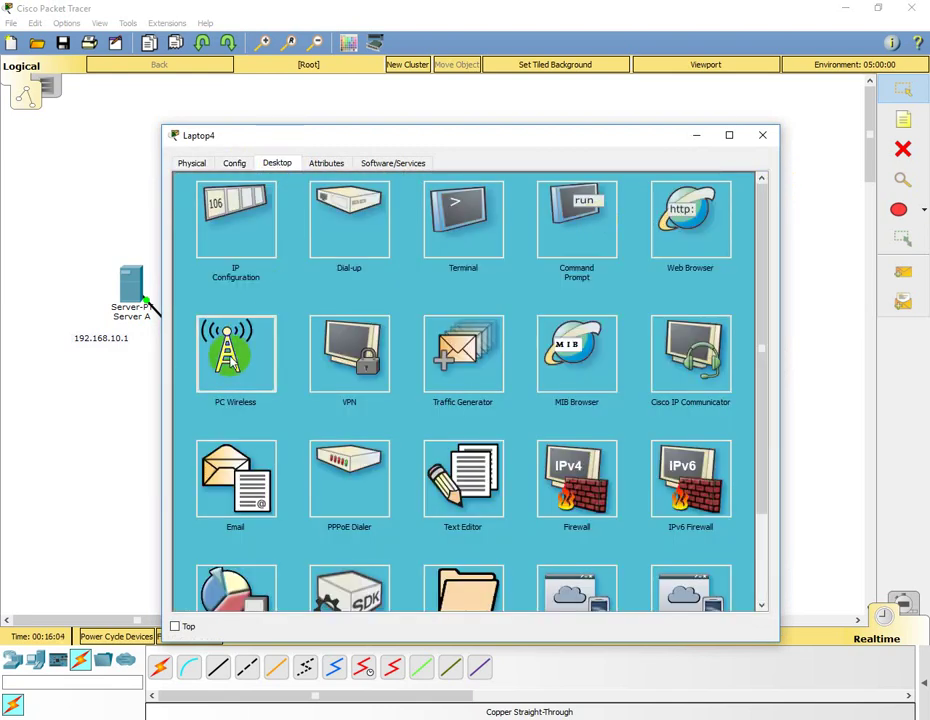
{"action": "left_click", "coordinate": [237, 352]}
{"action": "left_click", "coordinate": [306, 320]}
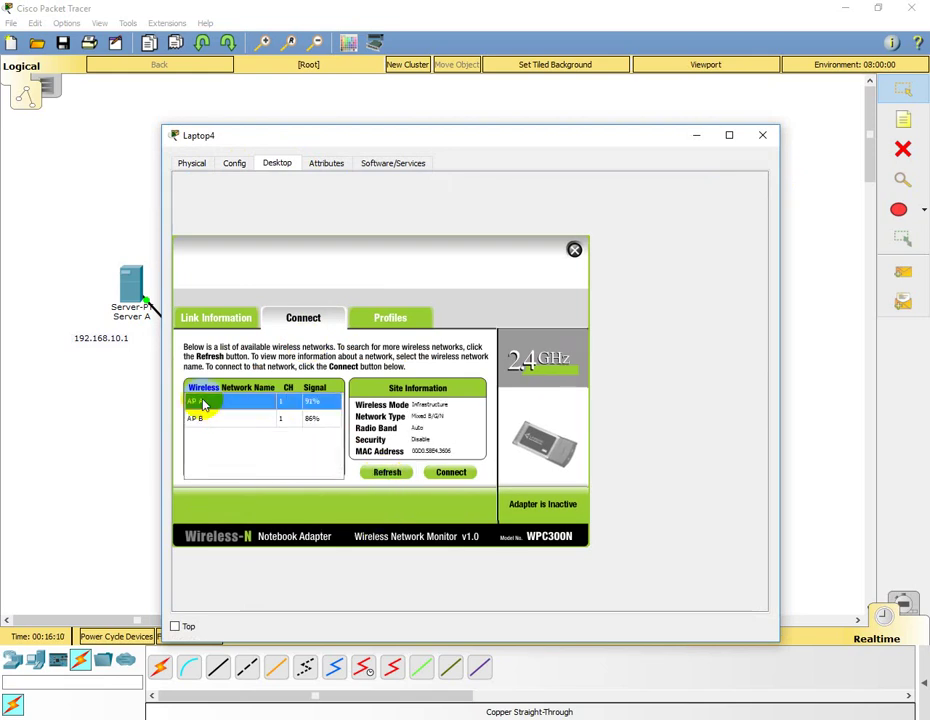
{"action": "left_click", "coordinate": [451, 473]}
{"action": "left_click", "coordinate": [762, 135]}
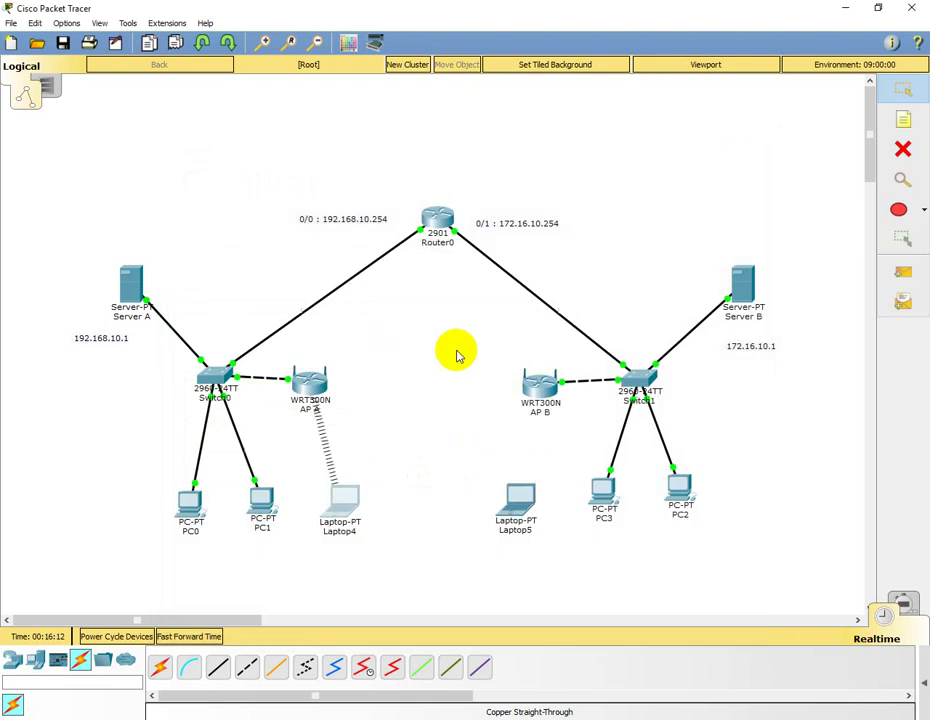
Connect Laptop5 to the AP B wireless network and close its device window
{"action": "left_click", "coordinate": [518, 500]}
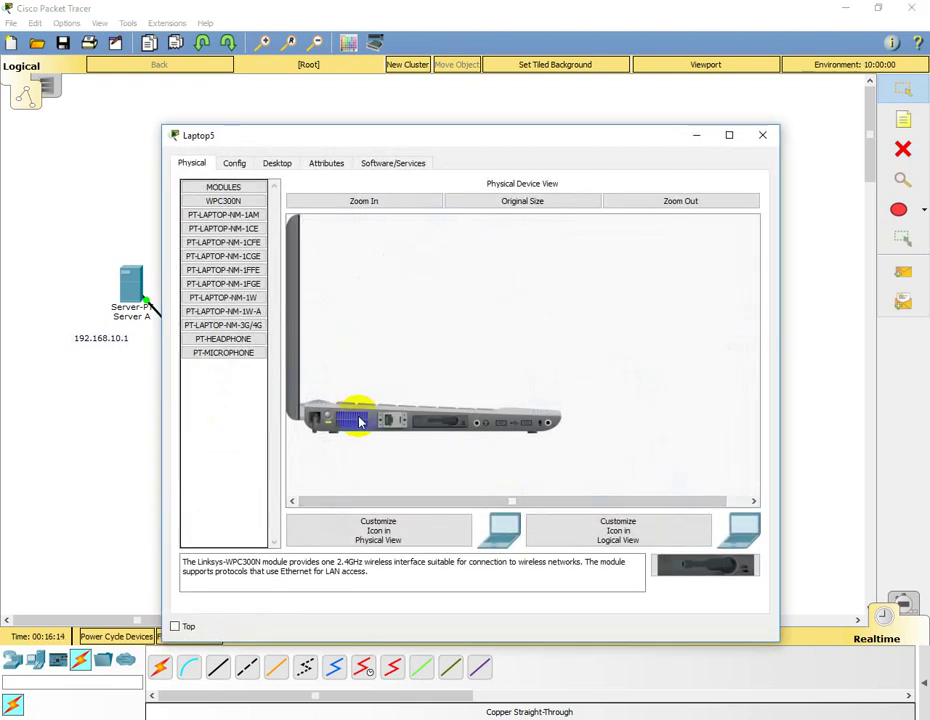
{"action": "left_click", "coordinate": [278, 163]}
{"action": "left_click", "coordinate": [235, 340]}
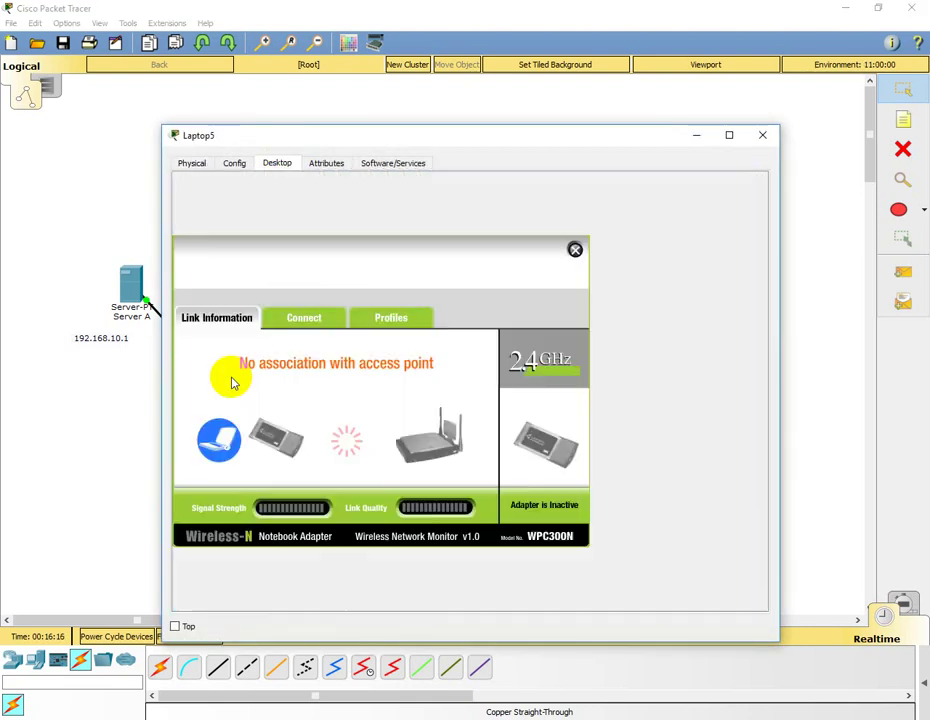
{"action": "left_click", "coordinate": [303, 317]}
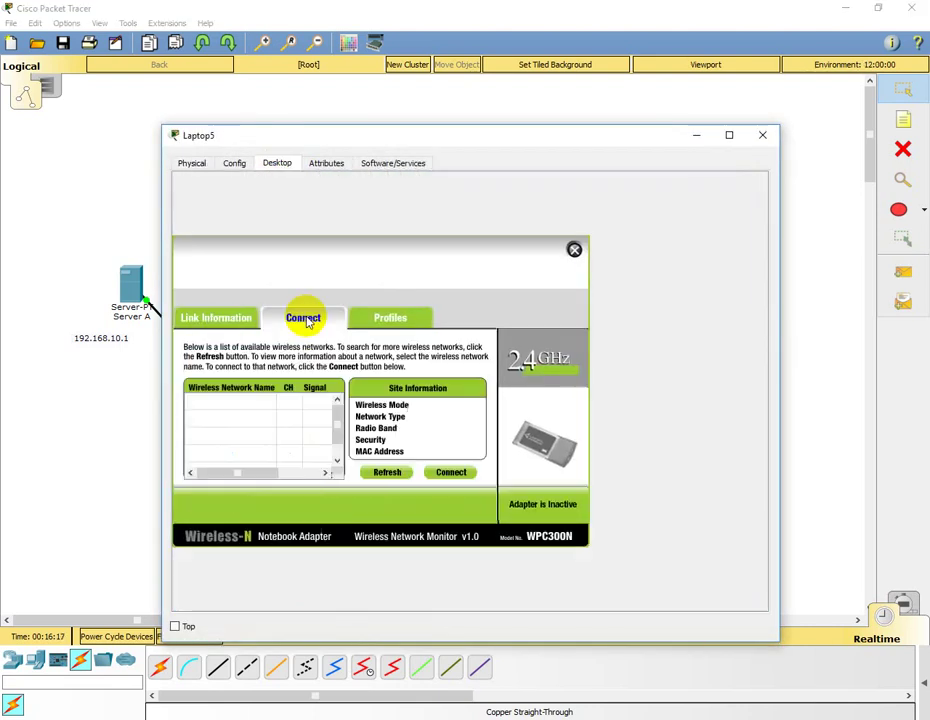
{"action": "left_click", "coordinate": [364, 472]}
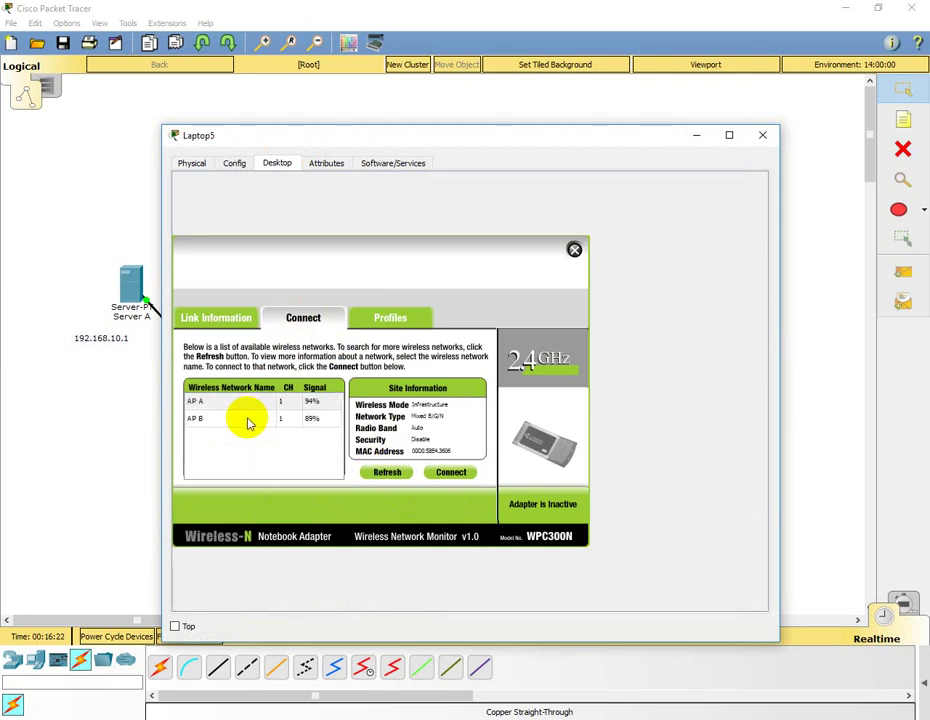
{"action": "left_click", "coordinate": [249, 420]}
{"action": "left_click", "coordinate": [455, 473]}
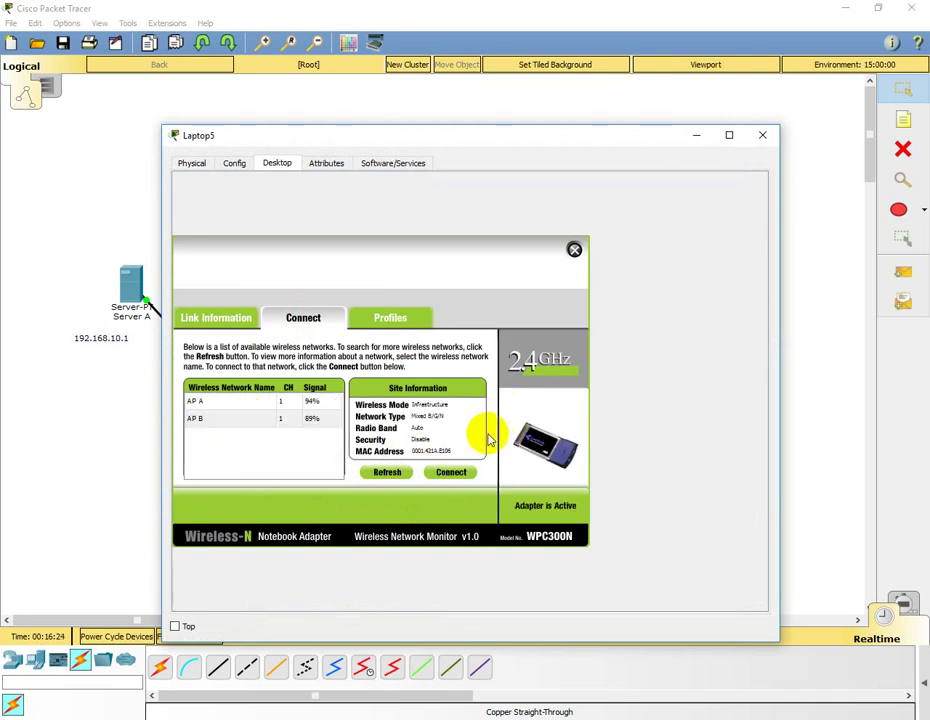
{"action": "left_click", "coordinate": [762, 135]}
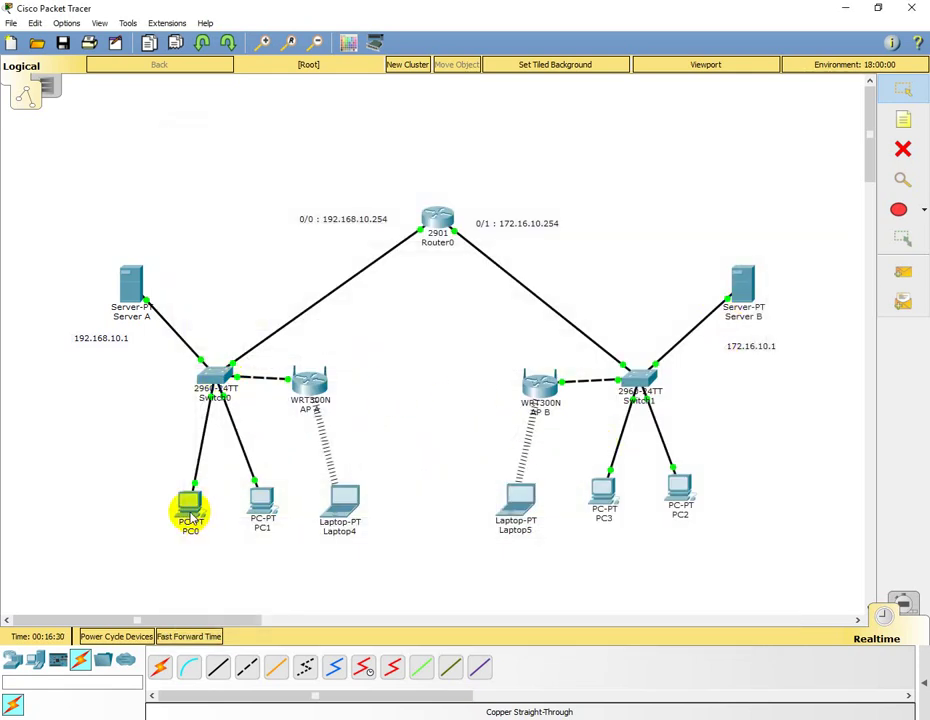
Turn on Server A's DHCP service, set the serverPool start IP address to 192.168.10.11 and save the pool
{"action": "mouse_move", "coordinate": [192, 516]}
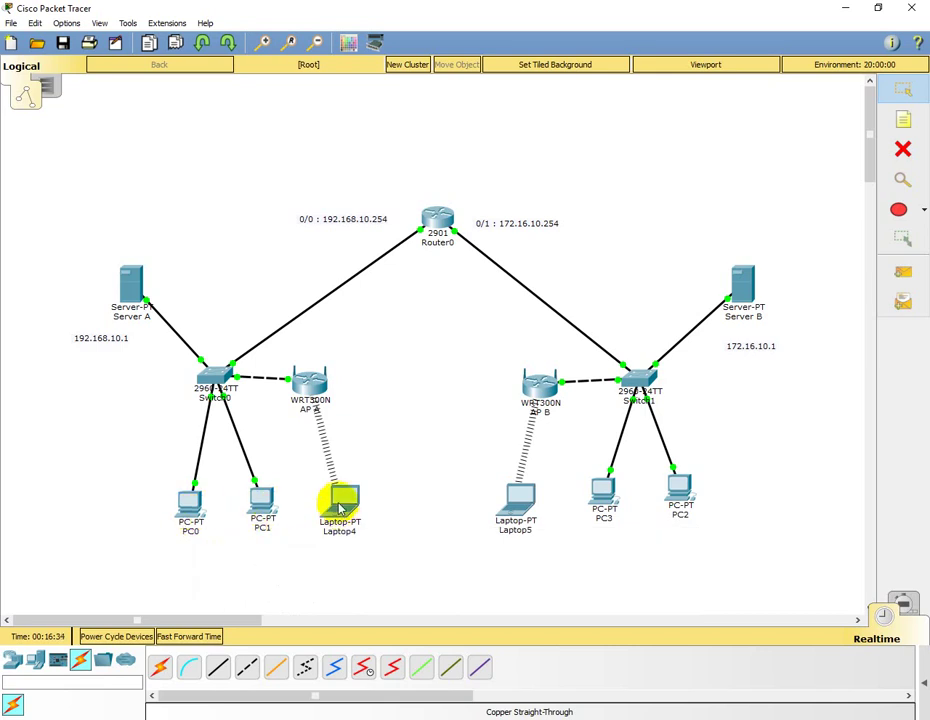
{"action": "left_click", "coordinate": [131, 282]}
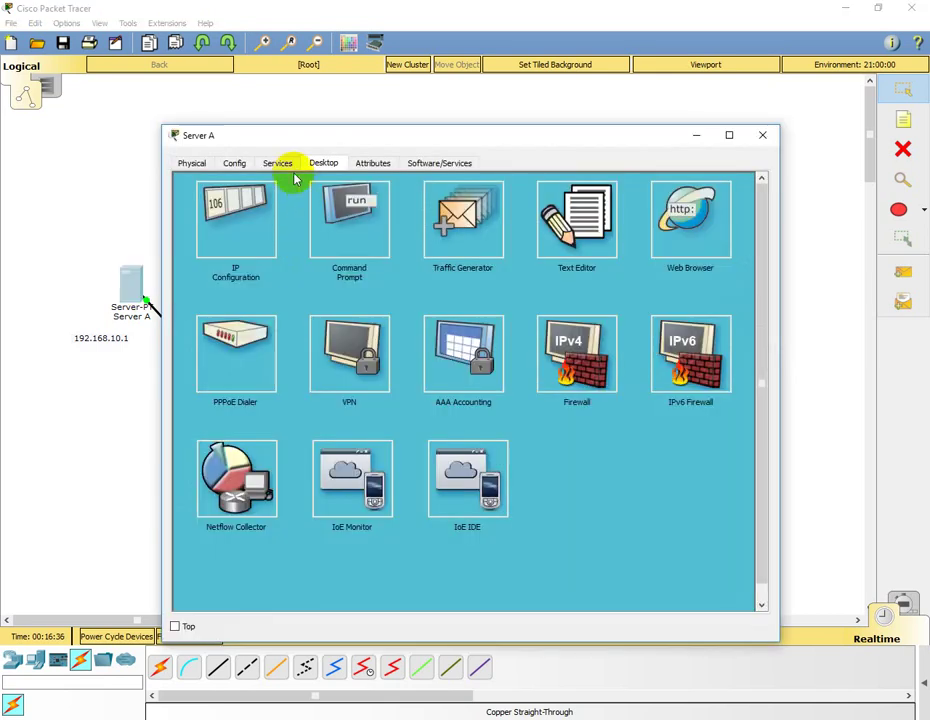
{"action": "left_click", "coordinate": [278, 164]}
{"action": "left_click", "coordinate": [213, 214]}
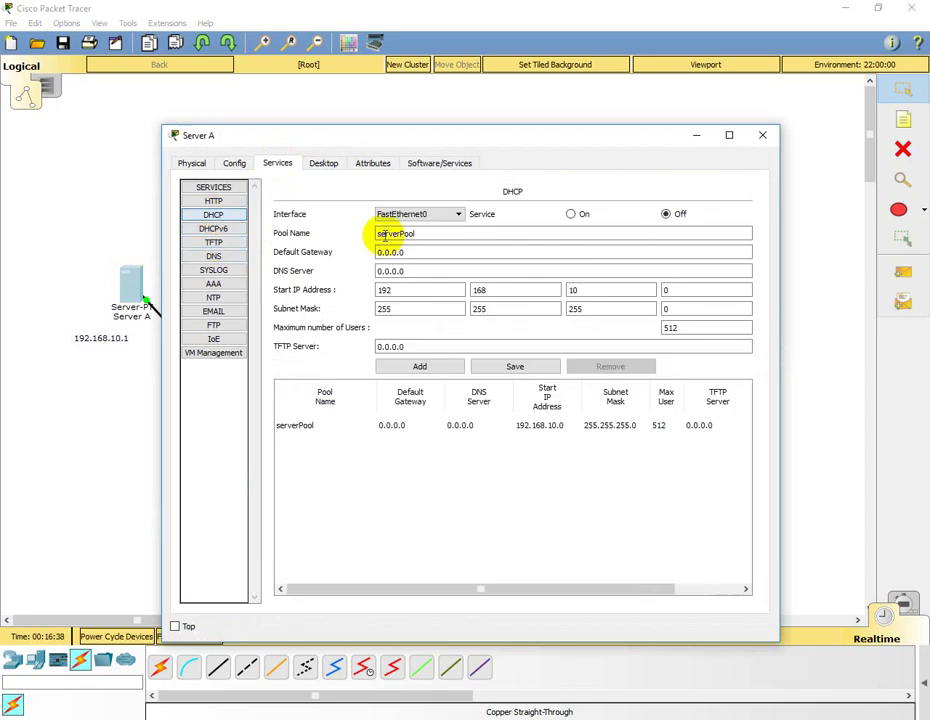
{"action": "left_click", "coordinate": [573, 215]}
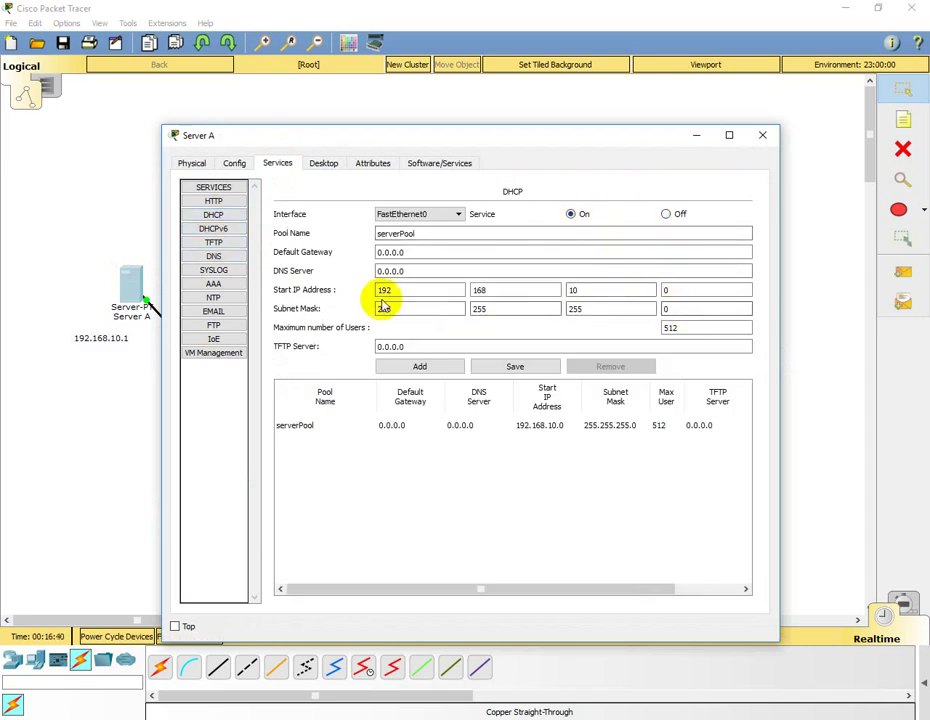
{"action": "double_click", "coordinate": [697, 290]}
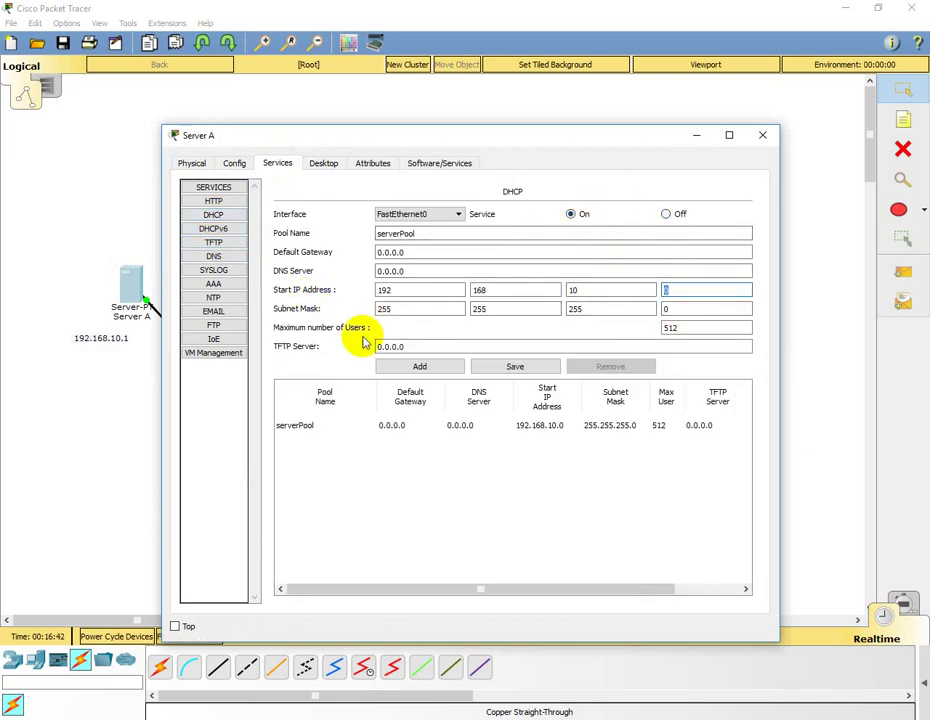
{"action": "type", "text": "11"}
{"action": "double_click", "coordinate": [704, 328]}
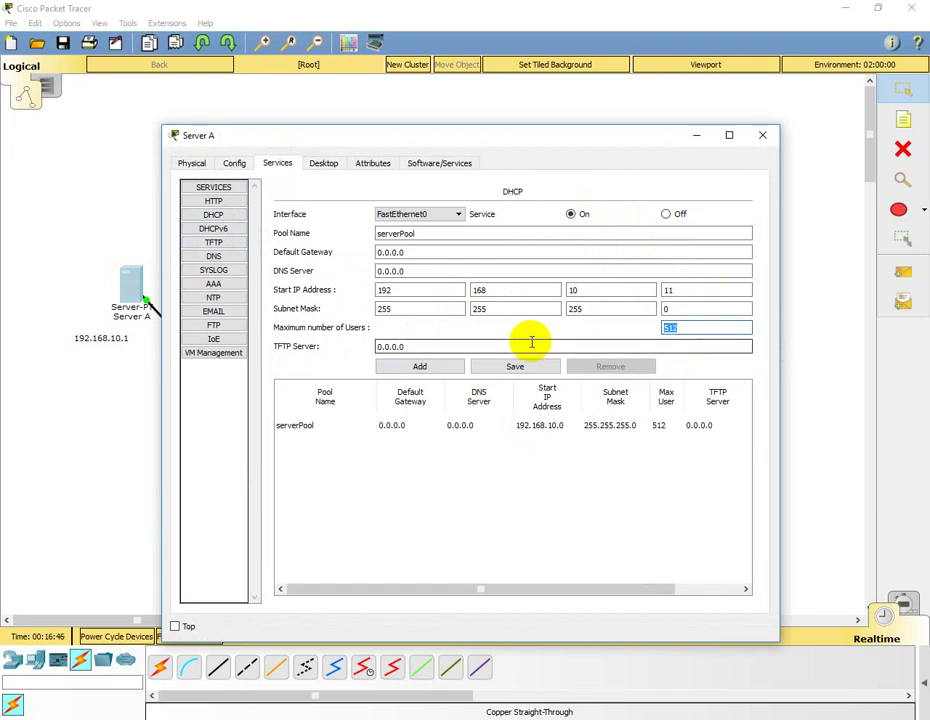
{"action": "left_click", "coordinate": [482, 368]}
{"action": "left_click", "coordinate": [766, 137]}
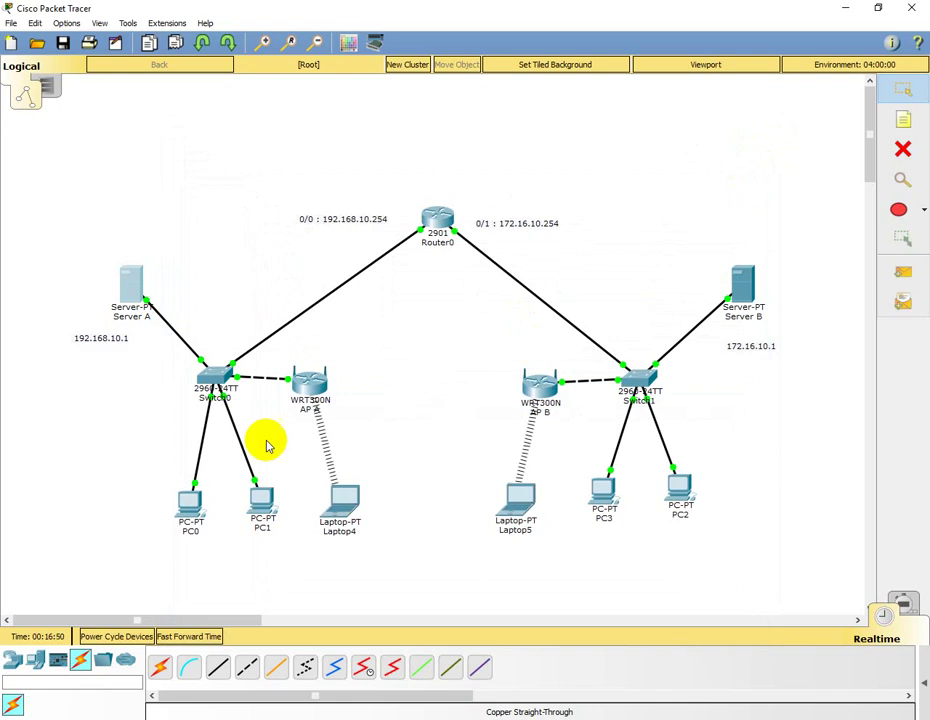
Switch PC0's IP configuration from static to DHCP and close its device window
{"action": "left_click", "coordinate": [189, 507]}
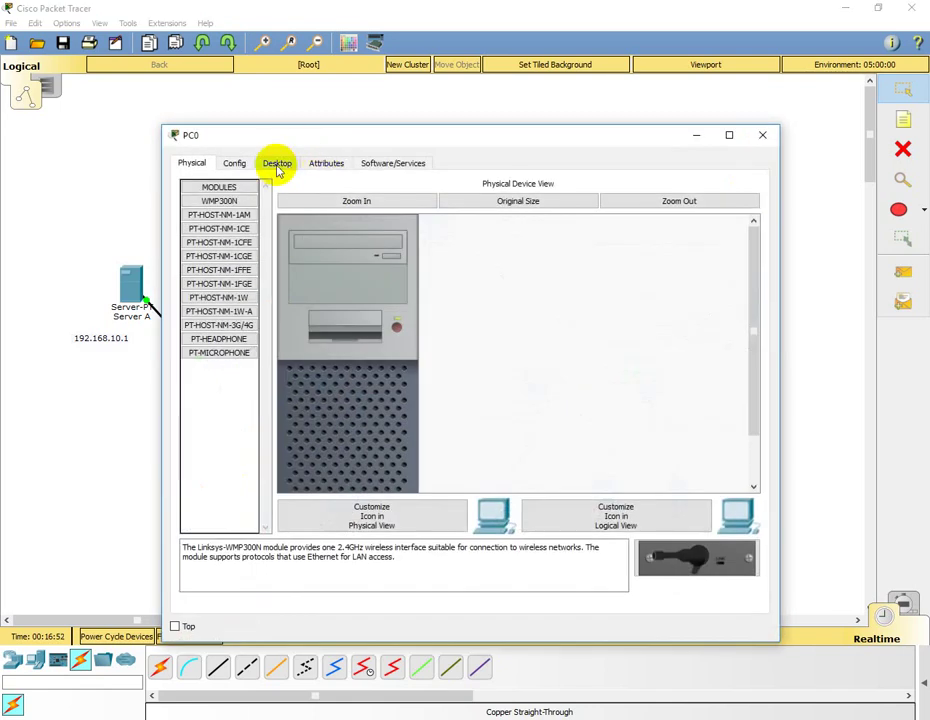
{"action": "left_click", "coordinate": [277, 164]}
{"action": "left_click", "coordinate": [234, 234]}
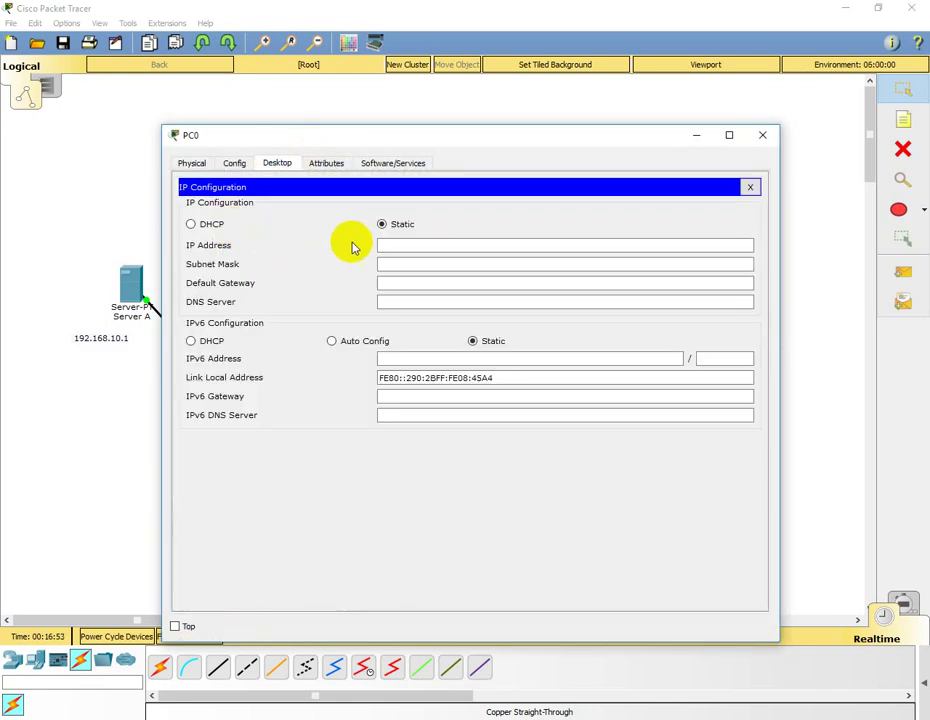
{"action": "left_click", "coordinate": [226, 226]}
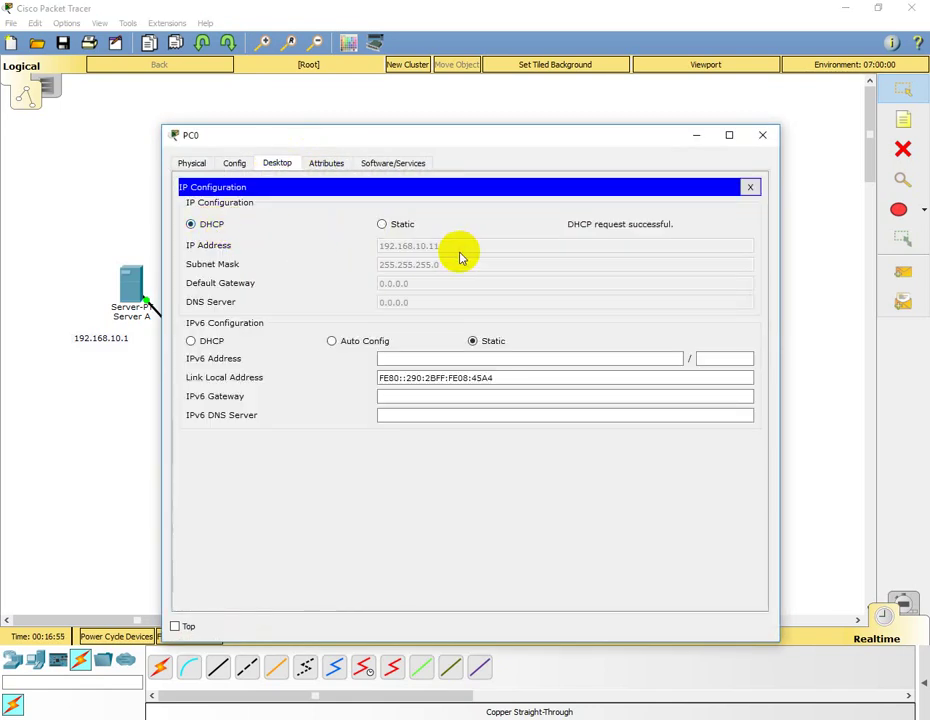
{"action": "left_click", "coordinate": [764, 135]}
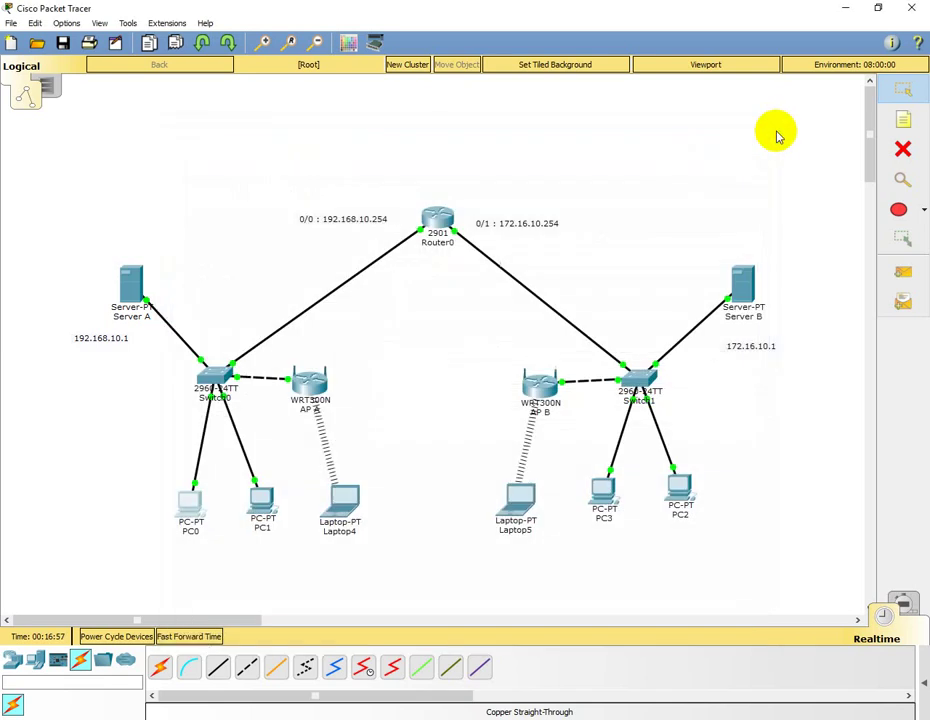
Switch PC1's IP configuration from static to DHCP and close its device window
{"action": "left_click", "coordinate": [263, 503]}
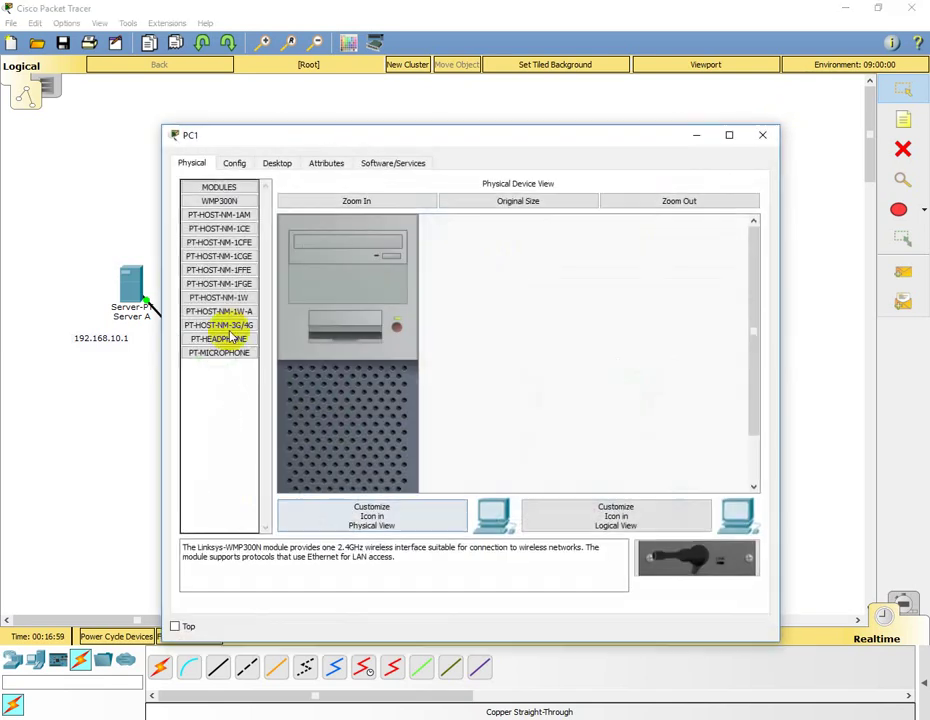
{"action": "left_click", "coordinate": [277, 163]}
{"action": "left_click", "coordinate": [207, 248]}
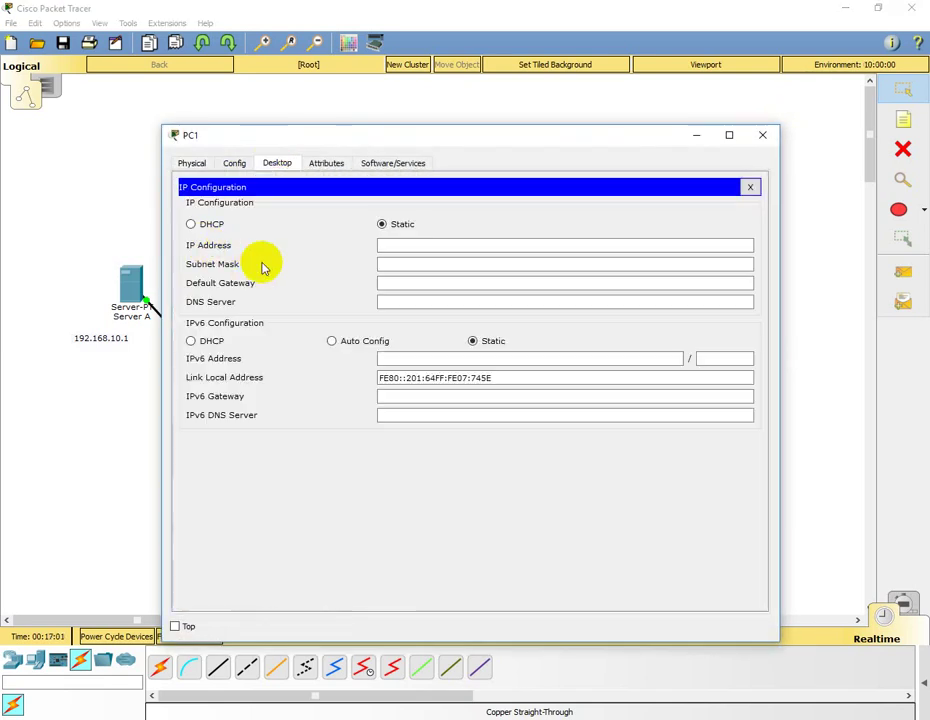
{"action": "left_click", "coordinate": [191, 224]}
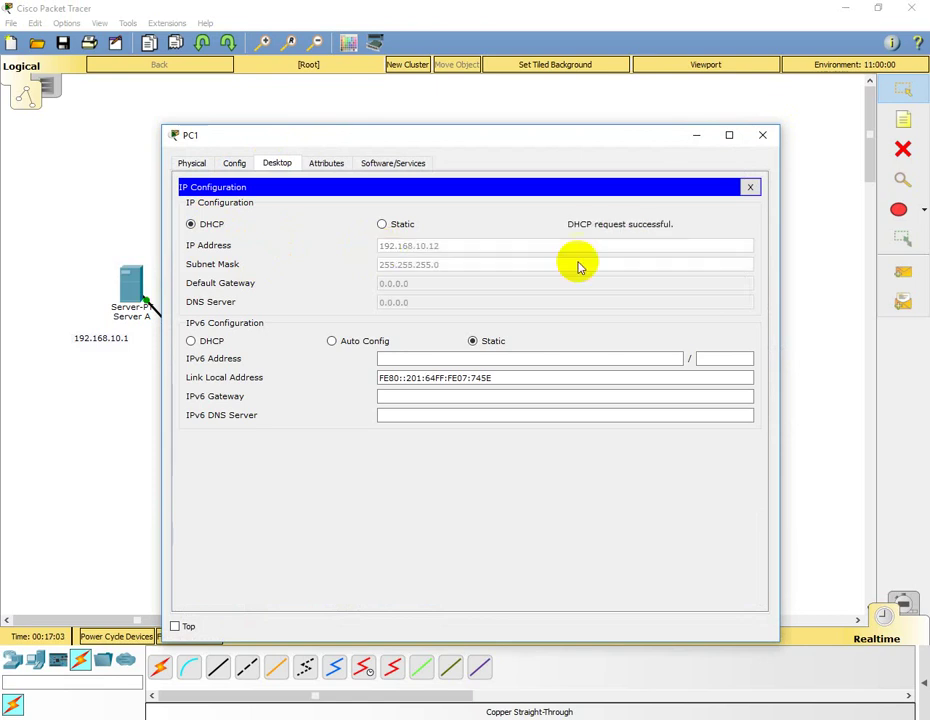
{"action": "left_click", "coordinate": [757, 141]}
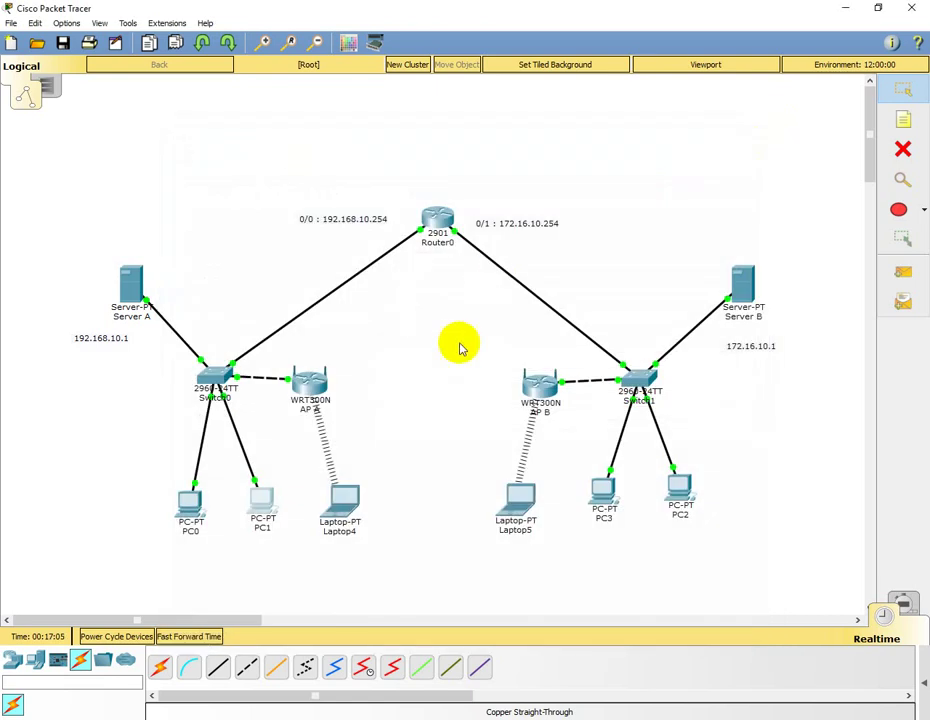
Renew Laptop4's IP address by switching its IP configuration to static and back to DHCP
{"action": "left_click", "coordinate": [345, 500]}
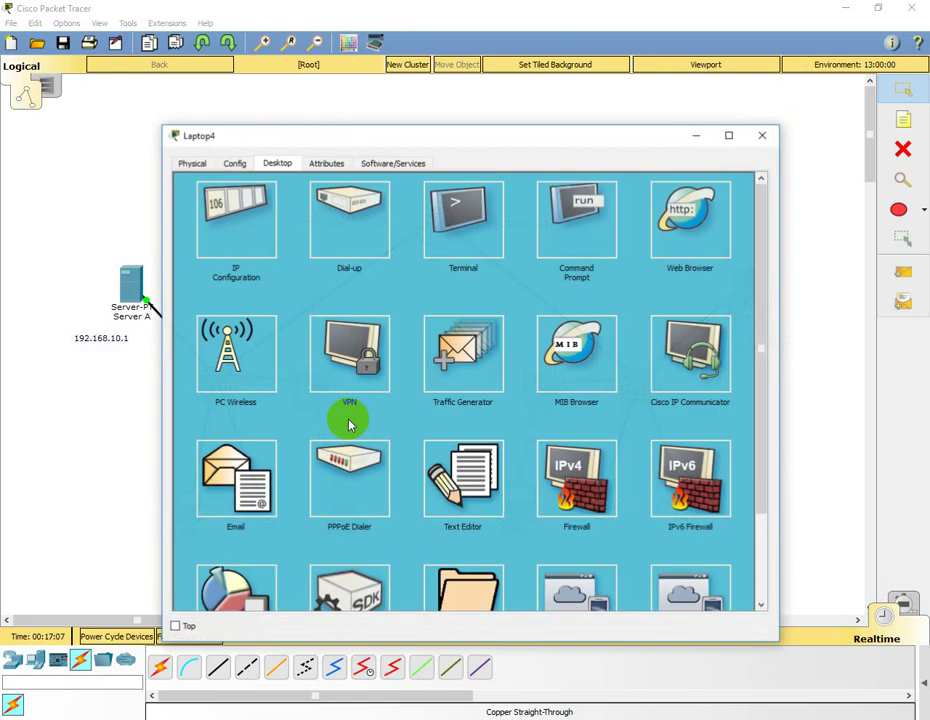
{"action": "left_click", "coordinate": [236, 208]}
{"action": "left_click", "coordinate": [389, 229]}
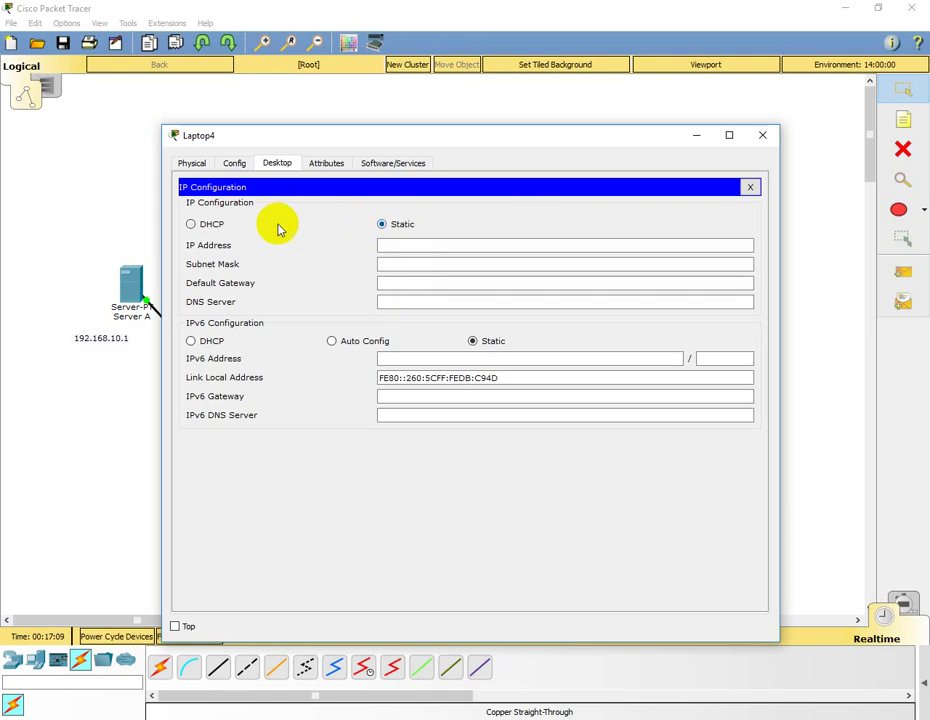
{"action": "left_click", "coordinate": [209, 226]}
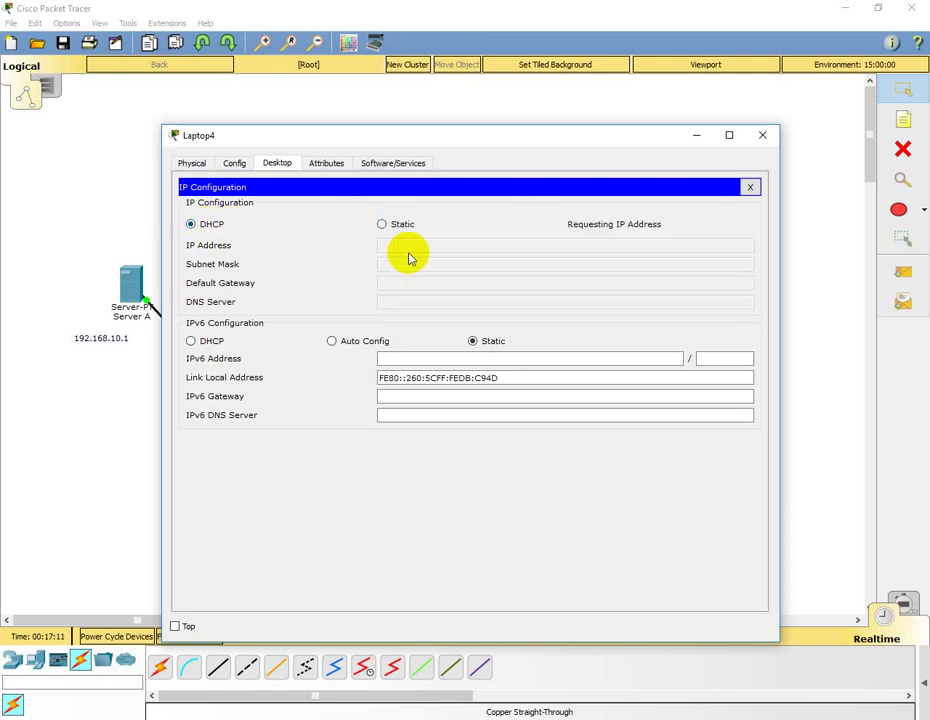
{"action": "left_click", "coordinate": [760, 136]}
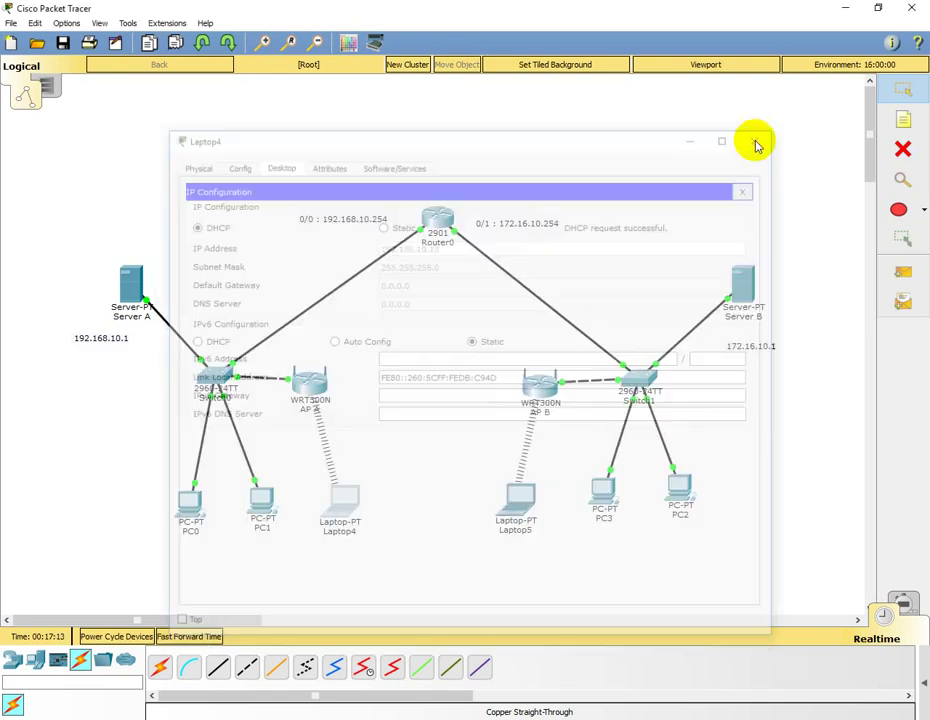
Turn on the DHCP service on Server B and close its device window
{"action": "left_click", "coordinate": [746, 282]}
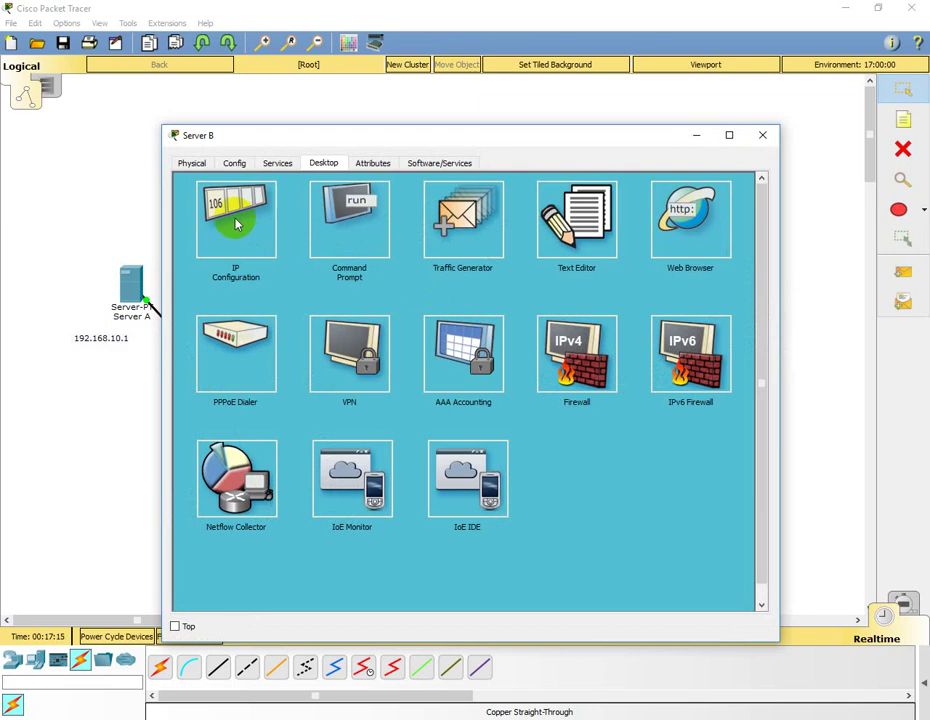
{"action": "left_click", "coordinate": [270, 216]}
{"action": "left_click", "coordinate": [278, 165]}
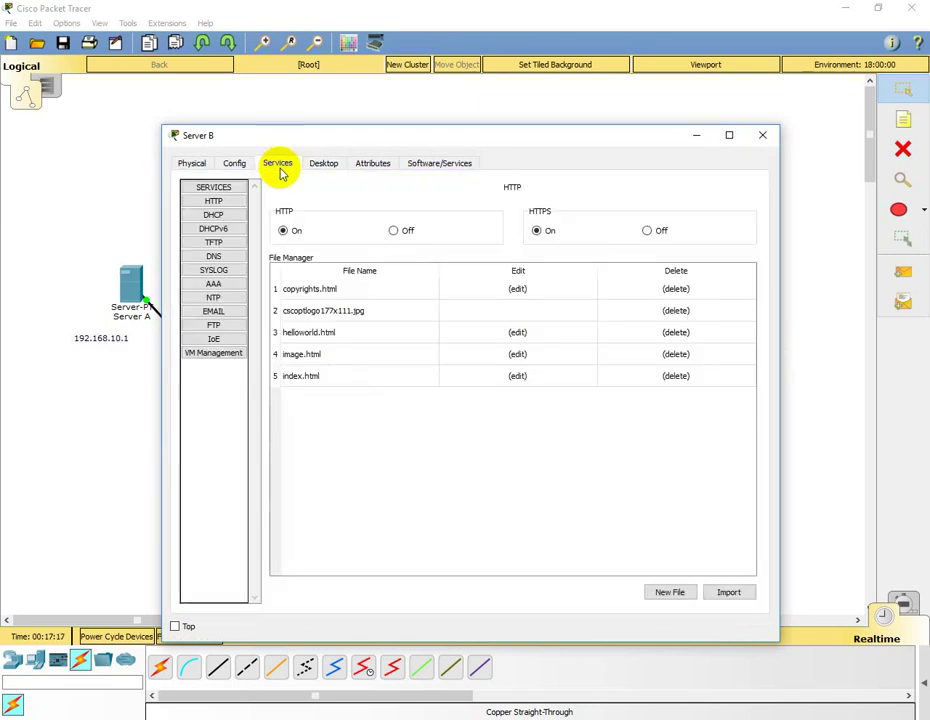
{"action": "left_click", "coordinate": [215, 216]}
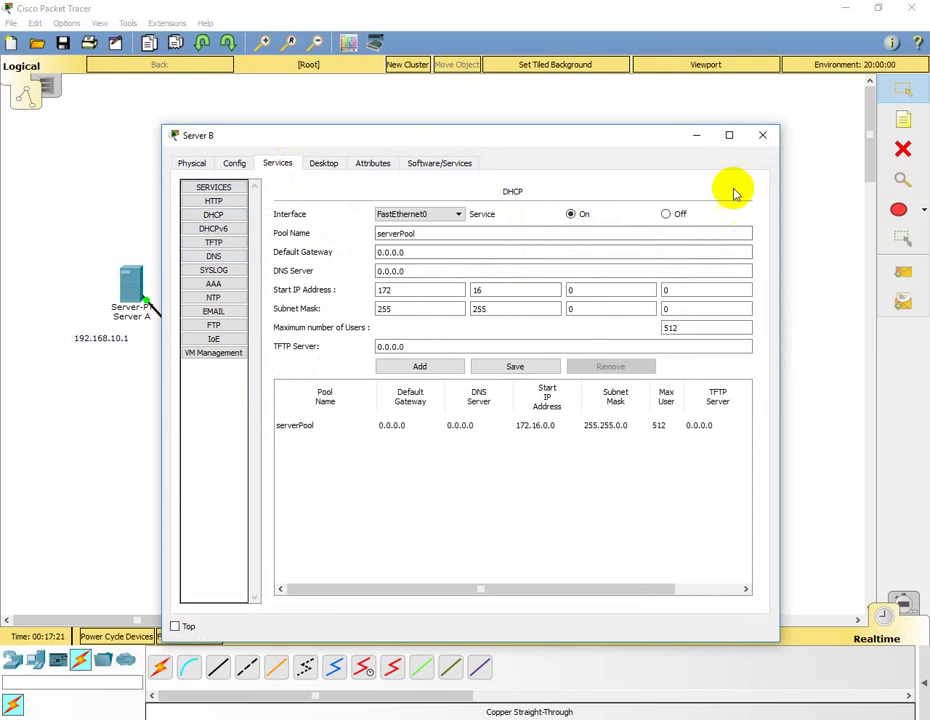
{"action": "left_click", "coordinate": [760, 138]}
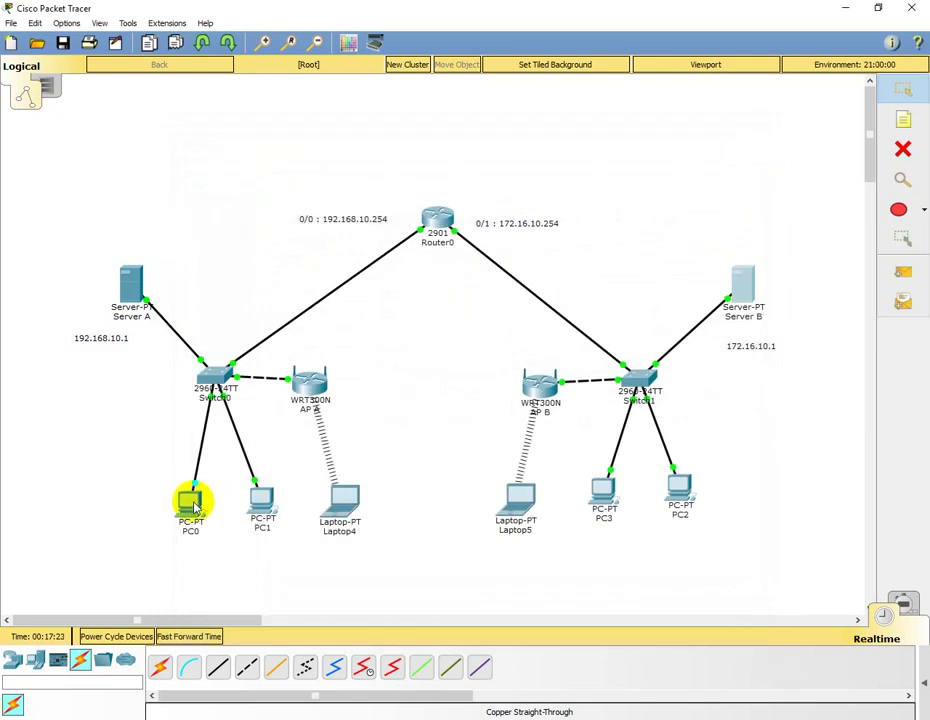
Set the default gateway of Server A's DHCP pool to 192.168.10.254, save the pool and close the server window
{"action": "mouse_move", "coordinate": [196, 508]}
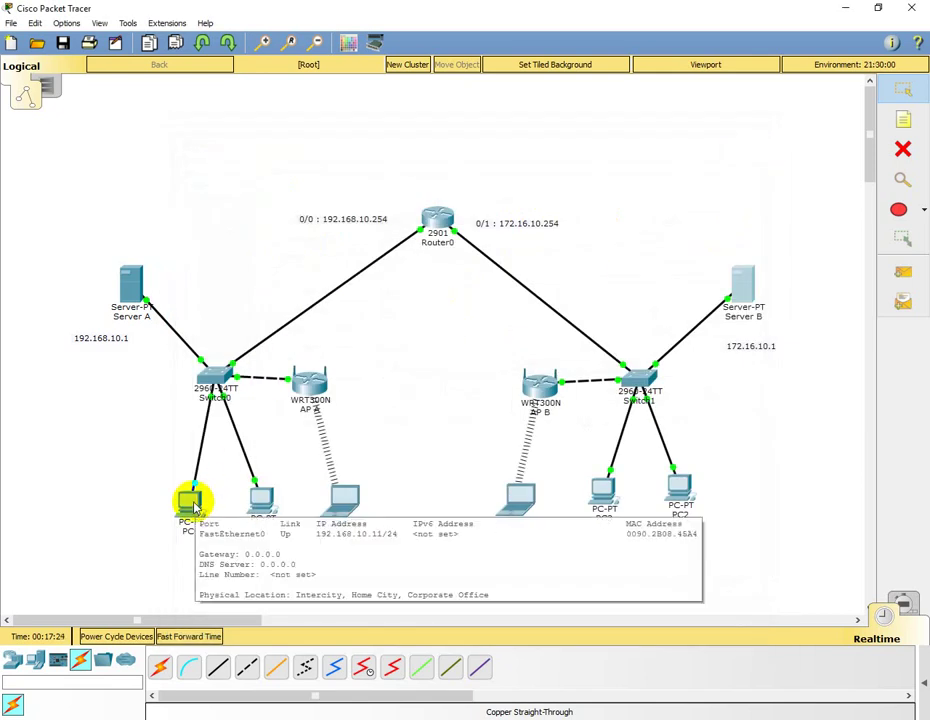
{"action": "left_click", "coordinate": [135, 281]}
{"action": "left_click", "coordinate": [325, 164]}
{"action": "left_click", "coordinate": [274, 164]}
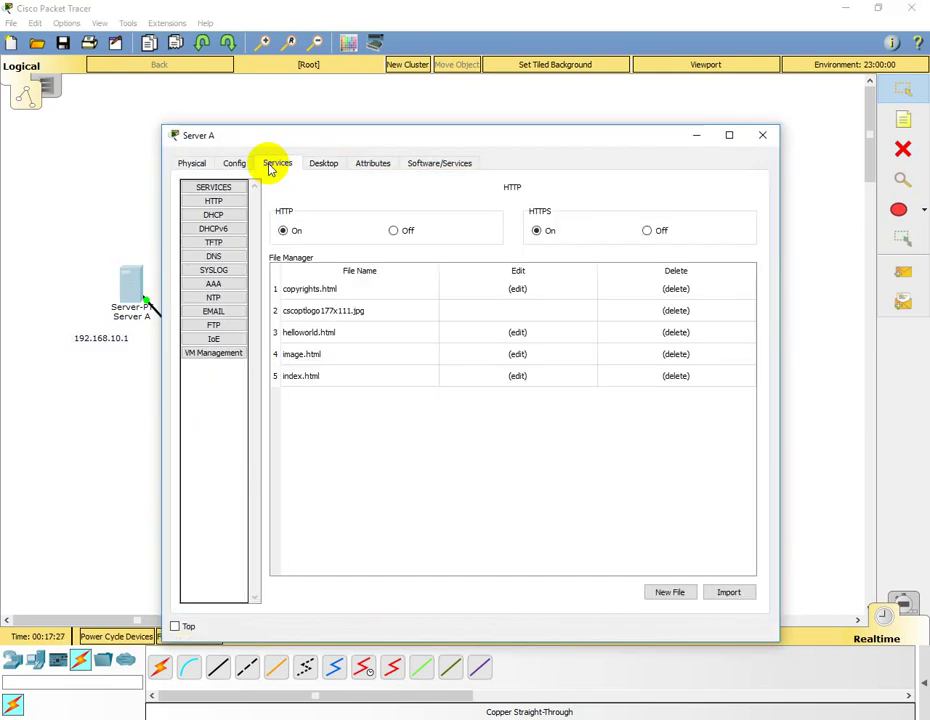
{"action": "left_click", "coordinate": [226, 218]}
{"action": "left_click_drag", "start_coordinate": [415, 251], "coordinate": [83, 260]}
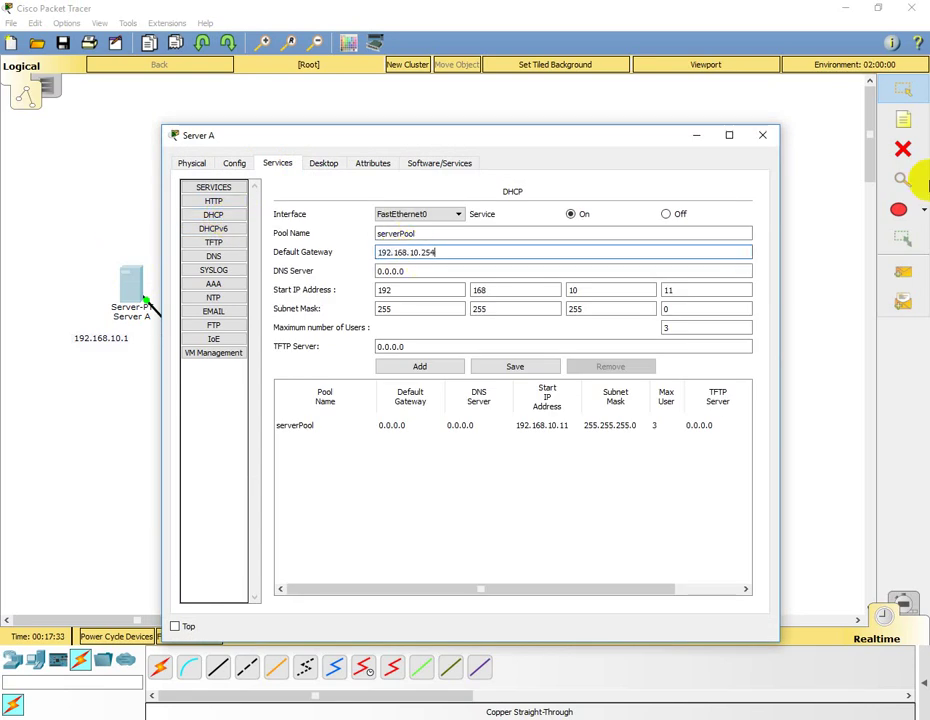
{"action": "left_click", "coordinate": [520, 366]}
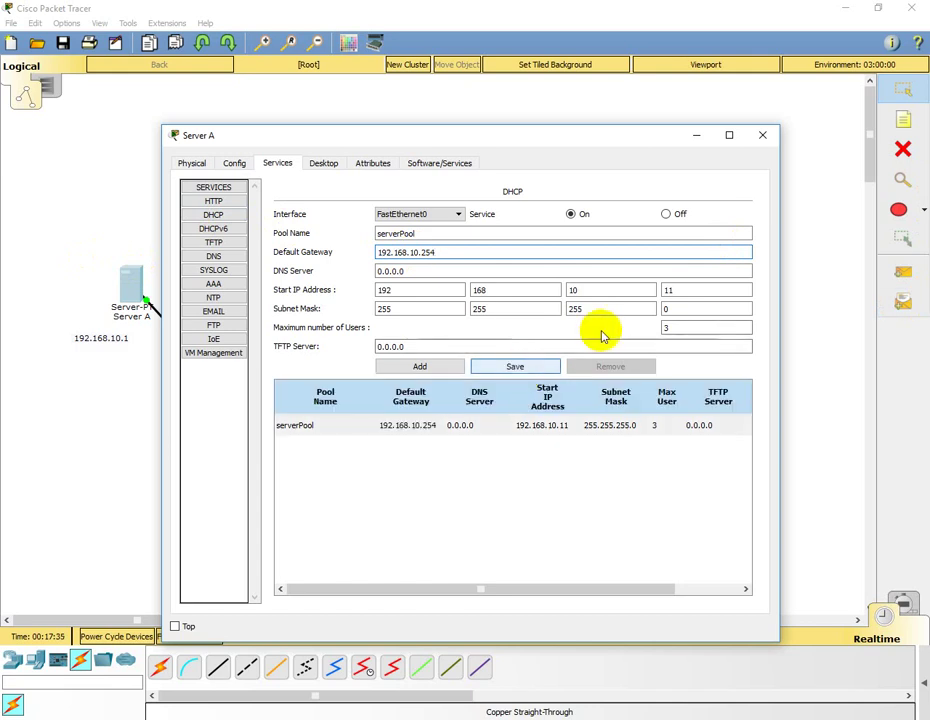
{"action": "left_click", "coordinate": [762, 135]}
Switch Laptop4's IP configuration from DHCP to static to release its address, and close its device window
{"action": "left_click", "coordinate": [343, 500]}
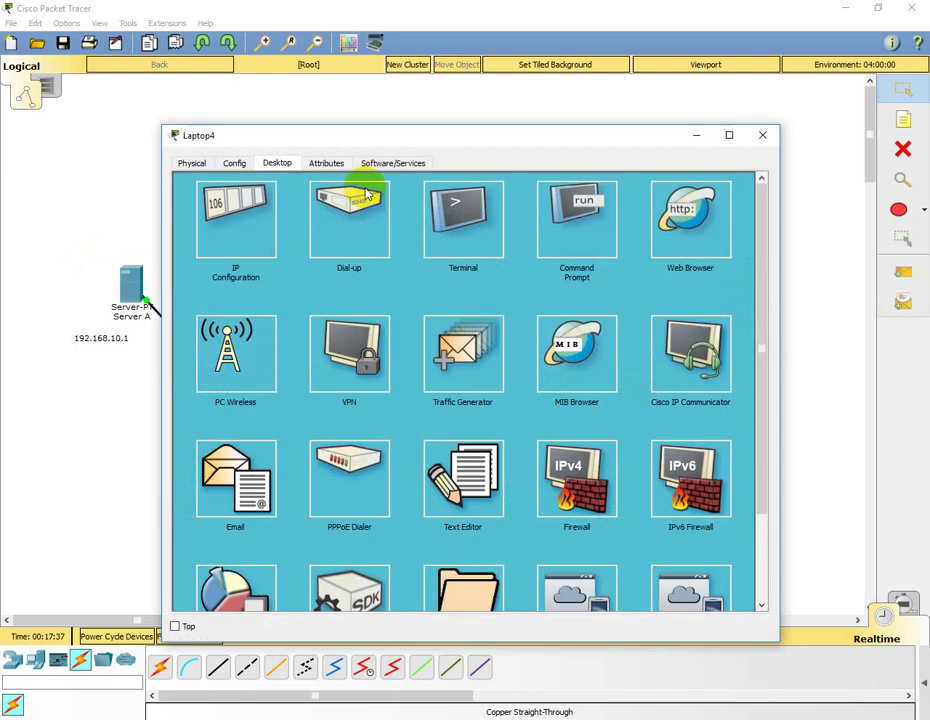
{"action": "left_click", "coordinate": [228, 222]}
{"action": "left_click", "coordinate": [395, 226]}
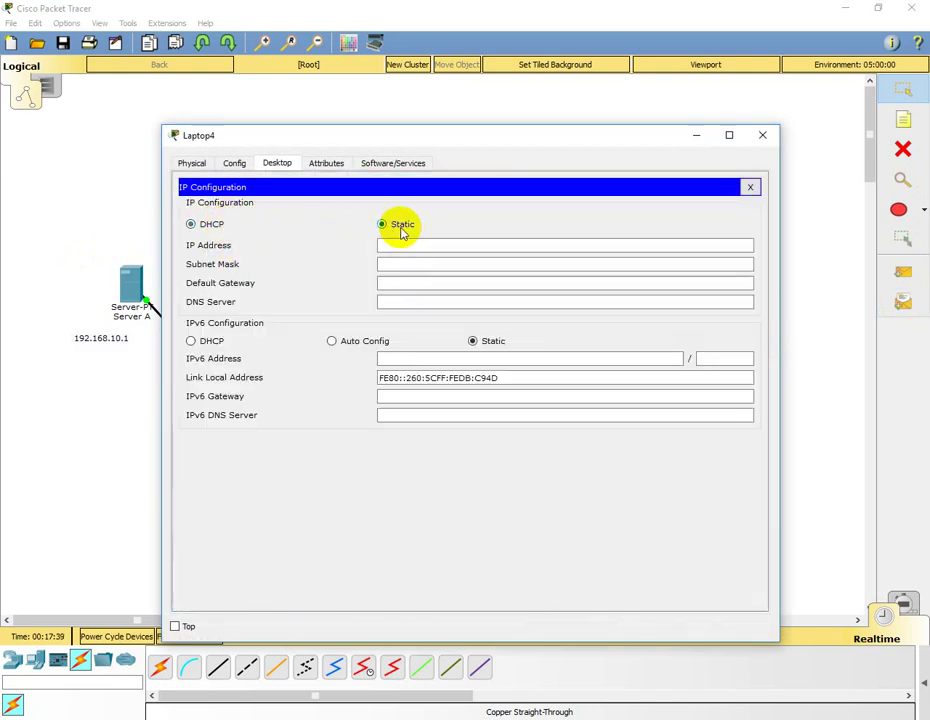
{"action": "left_click", "coordinate": [762, 135]}
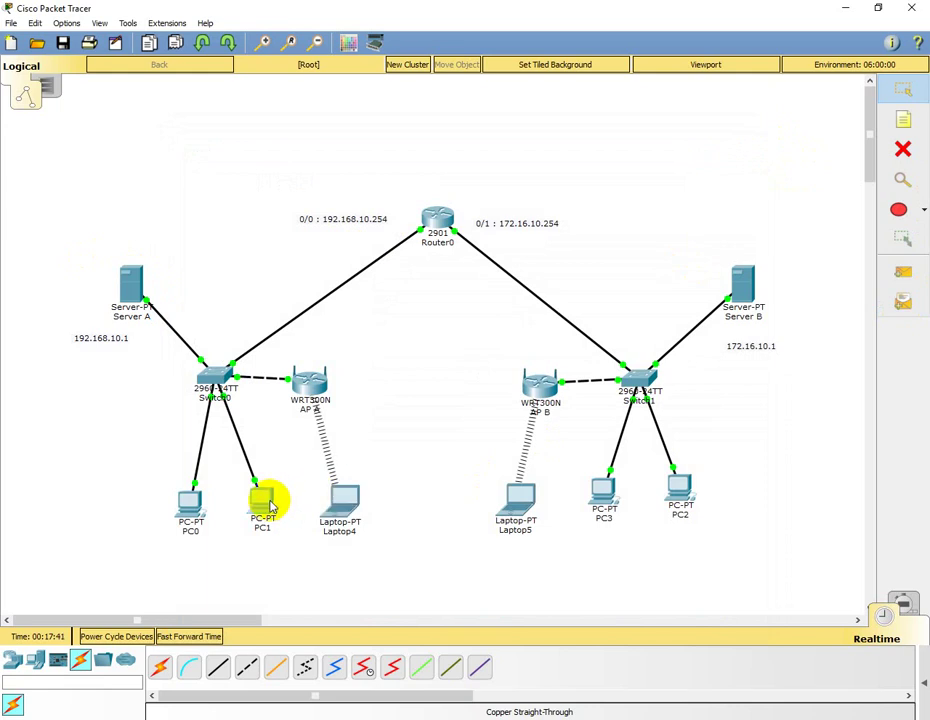
Switch PC1's IP configuration from DHCP to static to release its address, and close its device window
{"action": "left_click", "coordinate": [264, 500]}
{"action": "left_click", "coordinate": [240, 228]}
{"action": "left_click", "coordinate": [384, 226]}
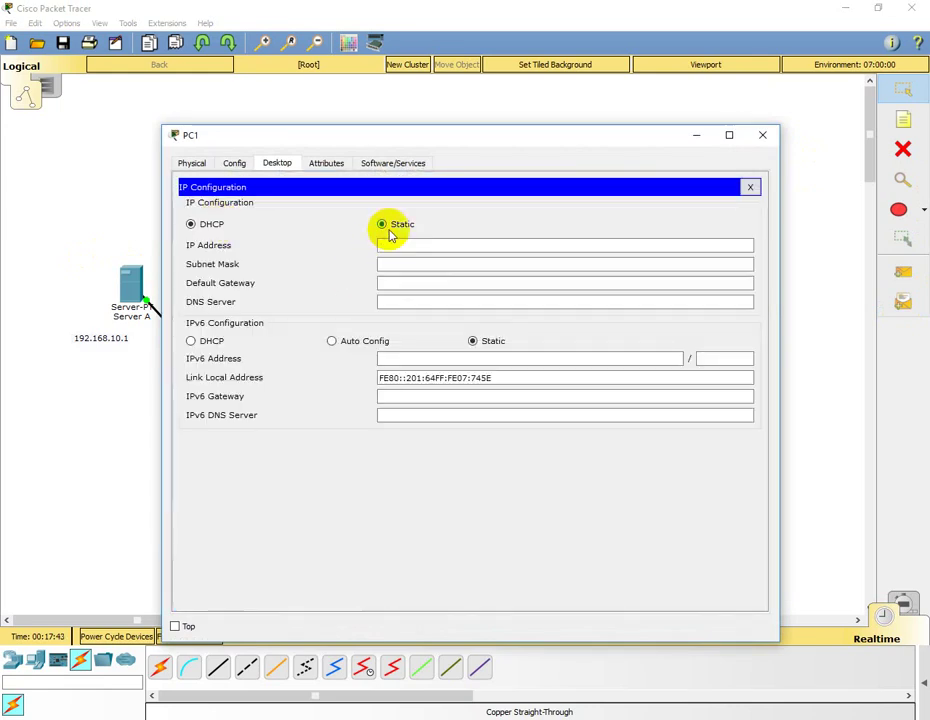
{"action": "left_click", "coordinate": [762, 135]}
Renew PC0's IP address by switching its IP configuration to static and back to DHCP, and close its device window
{"action": "left_click", "coordinate": [191, 500]}
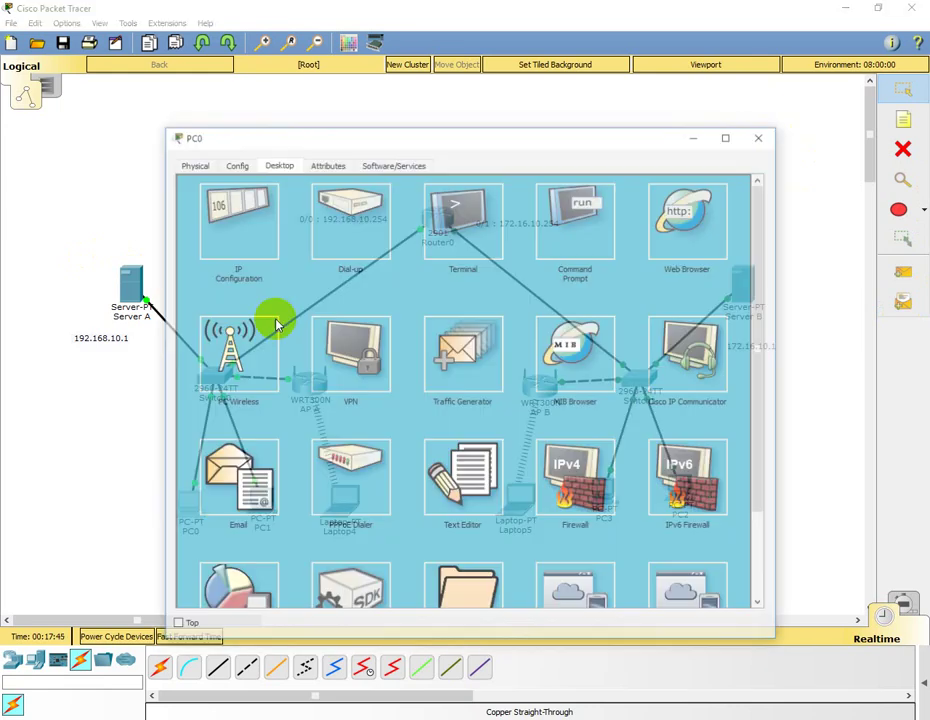
{"action": "left_click", "coordinate": [239, 210]}
{"action": "left_click", "coordinate": [382, 225]}
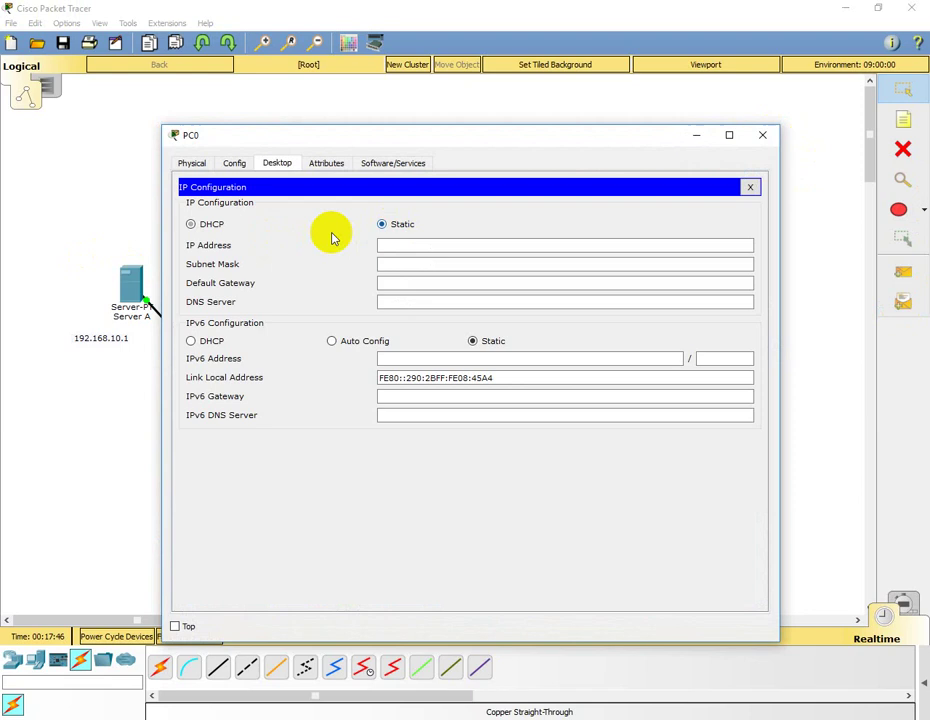
{"action": "left_click", "coordinate": [205, 225]}
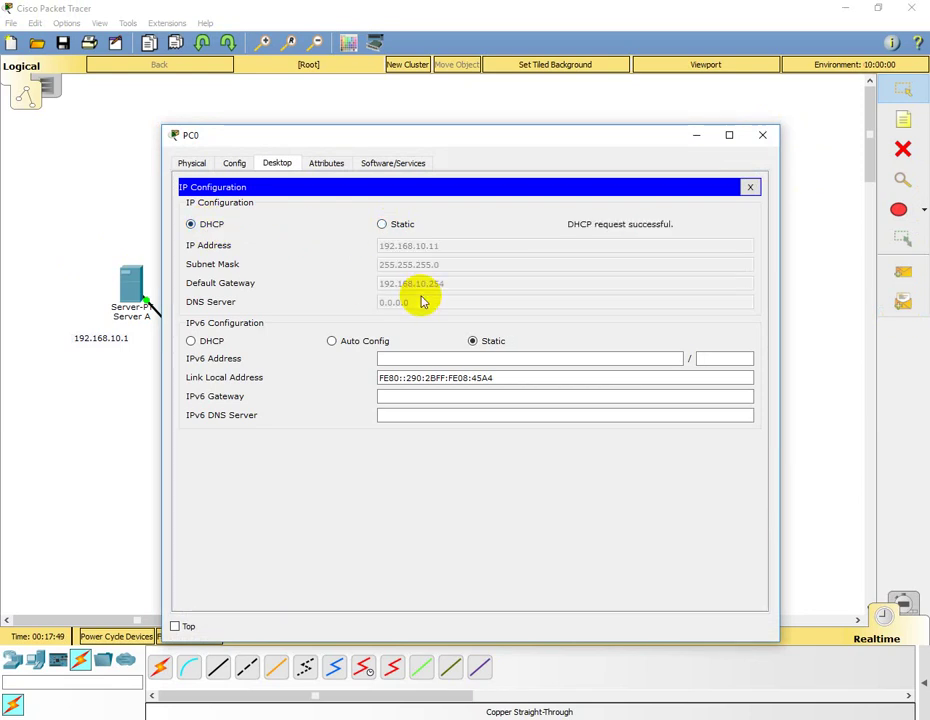
{"action": "left_click", "coordinate": [762, 135]}
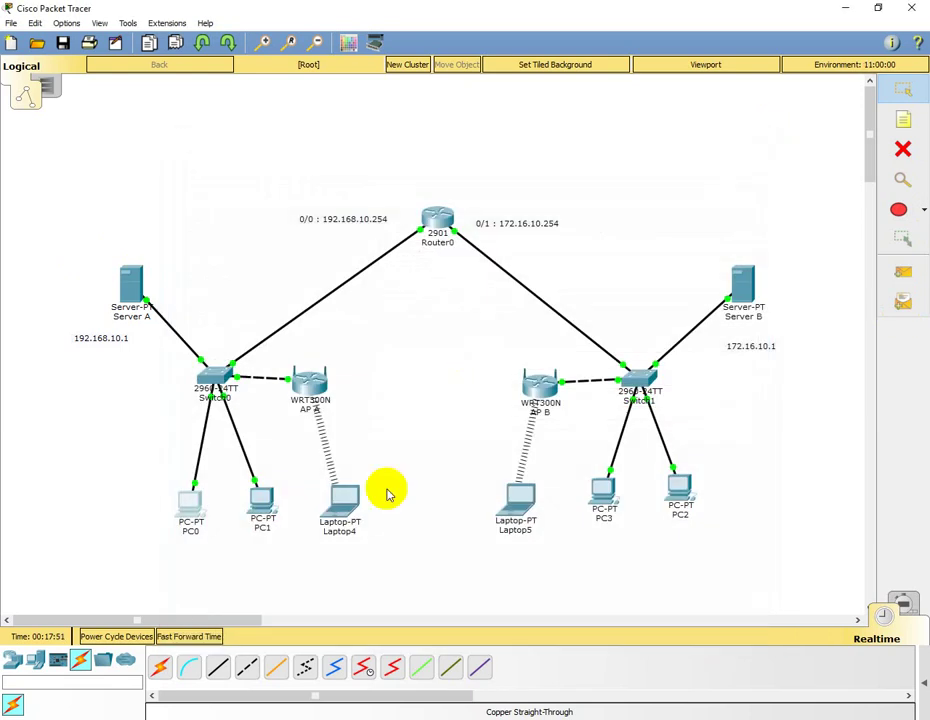
Set PC1's IP configuration back to DHCP to request a new address, and close its device window
{"action": "left_click", "coordinate": [260, 505]}
{"action": "left_click", "coordinate": [305, 234]}
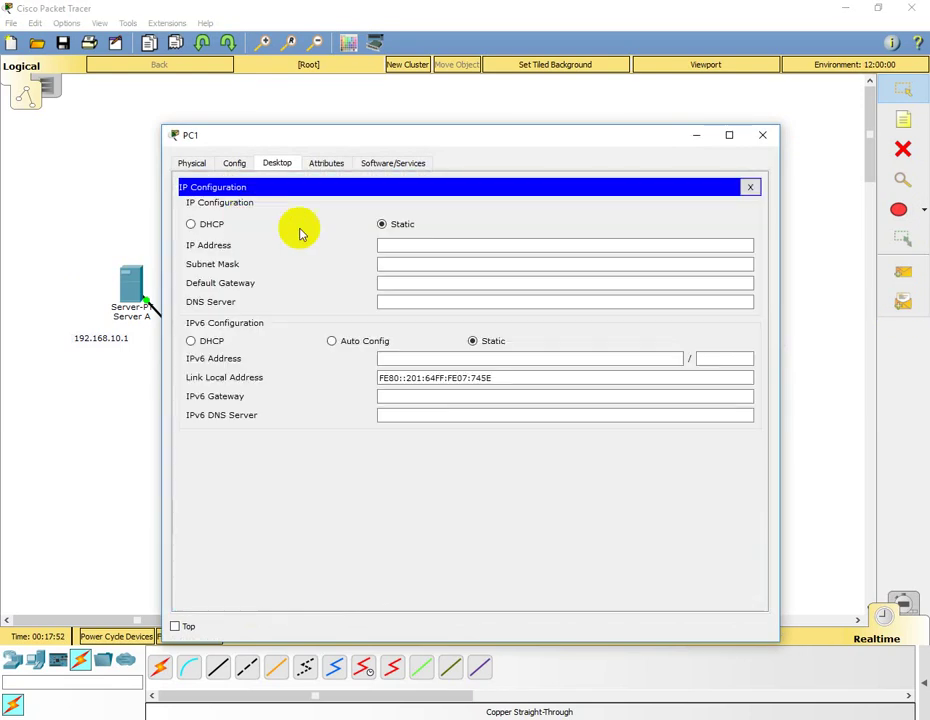
{"action": "left_click", "coordinate": [222, 225]}
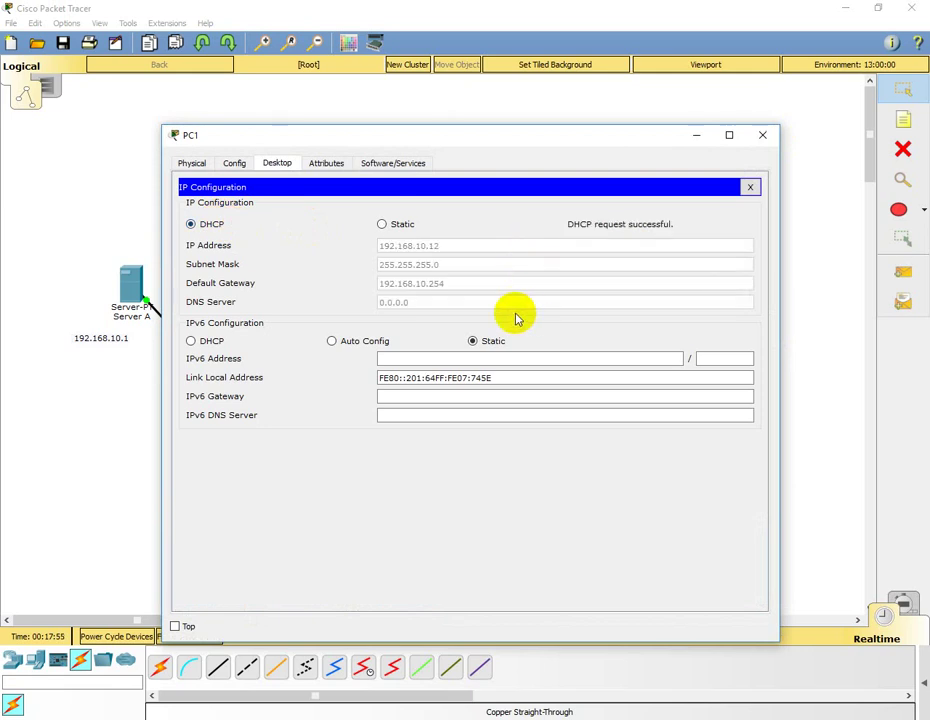
{"action": "left_click", "coordinate": [762, 135]}
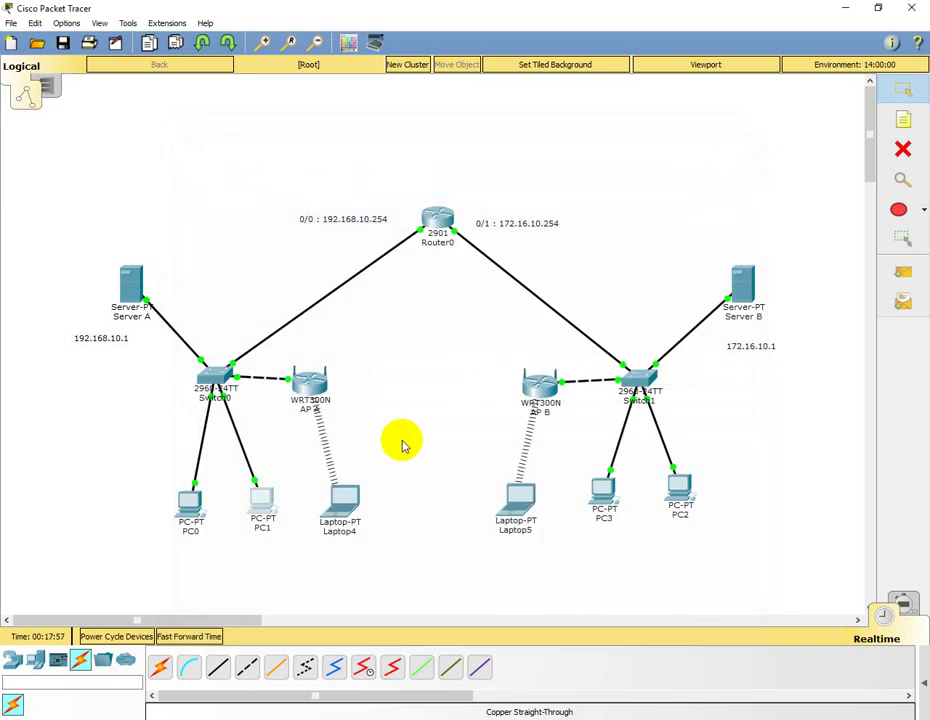
Set Laptop4's IP configuration back to DHCP to request a new address, and close its device window
{"action": "left_click", "coordinate": [338, 503]}
{"action": "left_click", "coordinate": [240, 238]}
{"action": "left_click", "coordinate": [214, 225]}
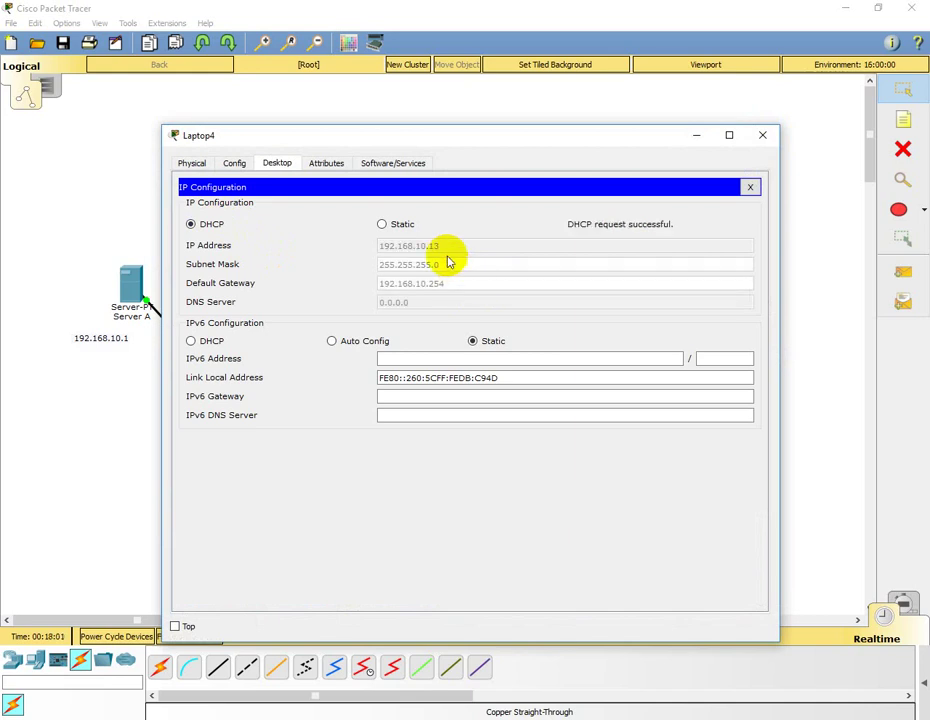
{"action": "left_click", "coordinate": [762, 135]}
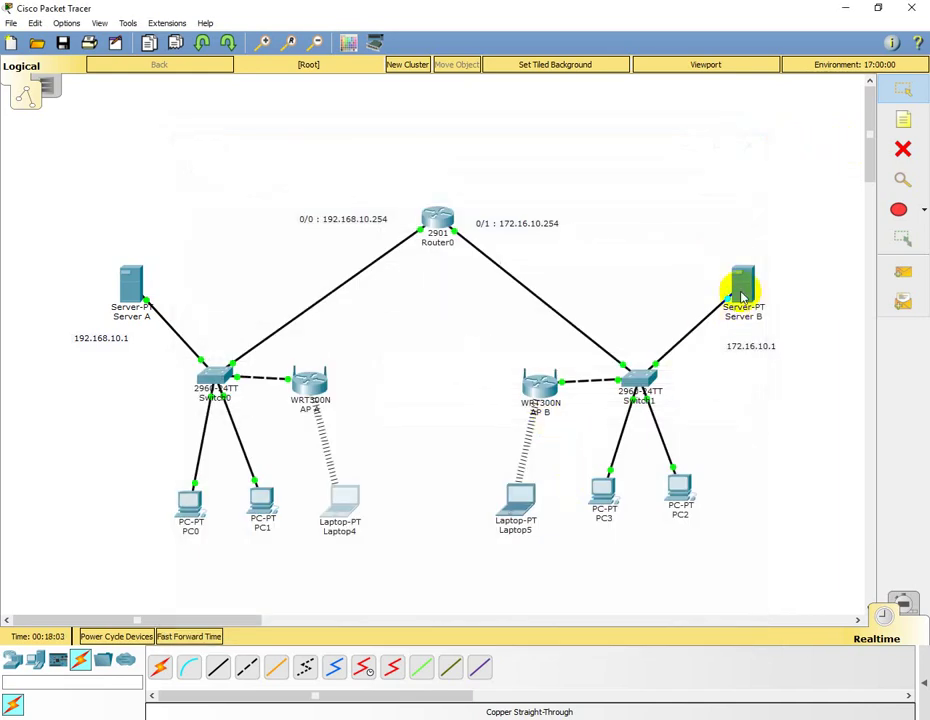
Configure Server B's DHCP pool with default gateway 172.16.10.254, start IP address 172.16.10.11 and a maximum of 3 users, and save it
{"action": "left_click", "coordinate": [742, 295]}
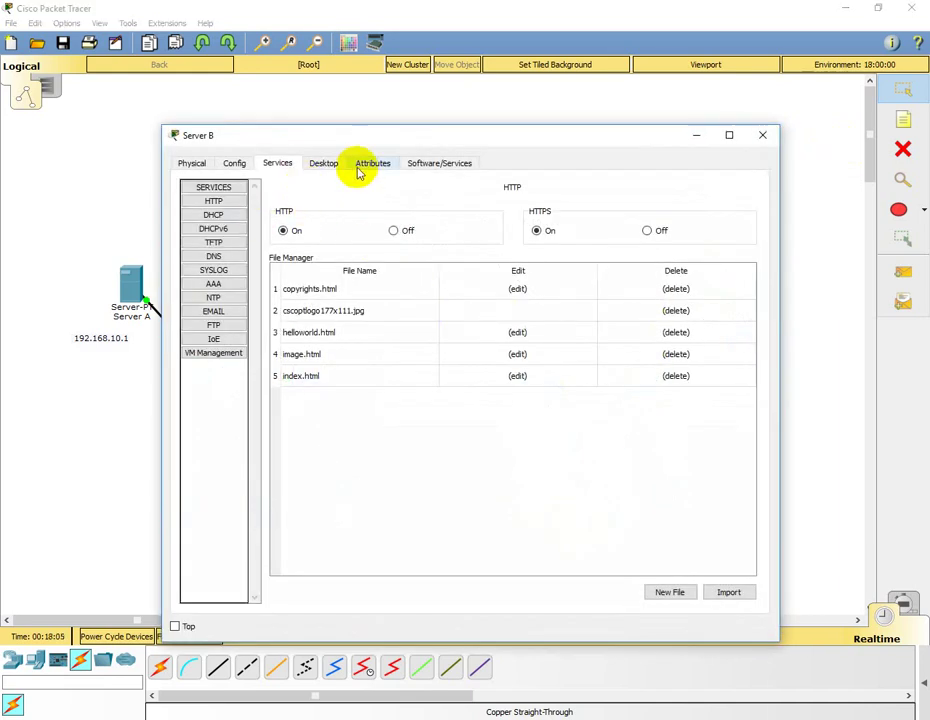
{"action": "left_click", "coordinate": [214, 215]}
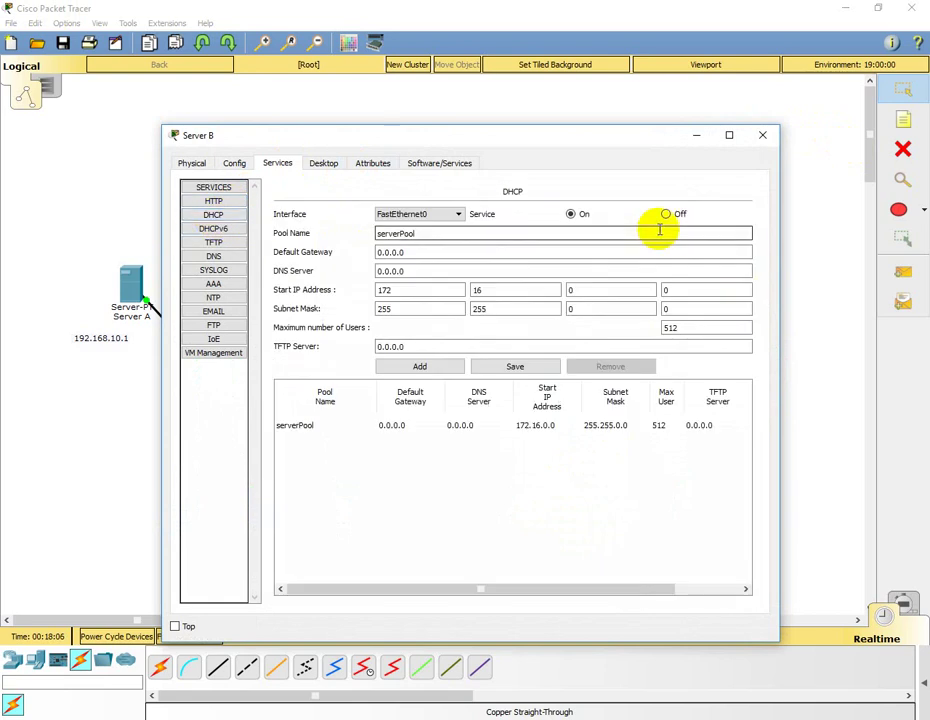
{"action": "left_click_drag", "start_coordinate": [473, 251], "coordinate": [322, 270]}
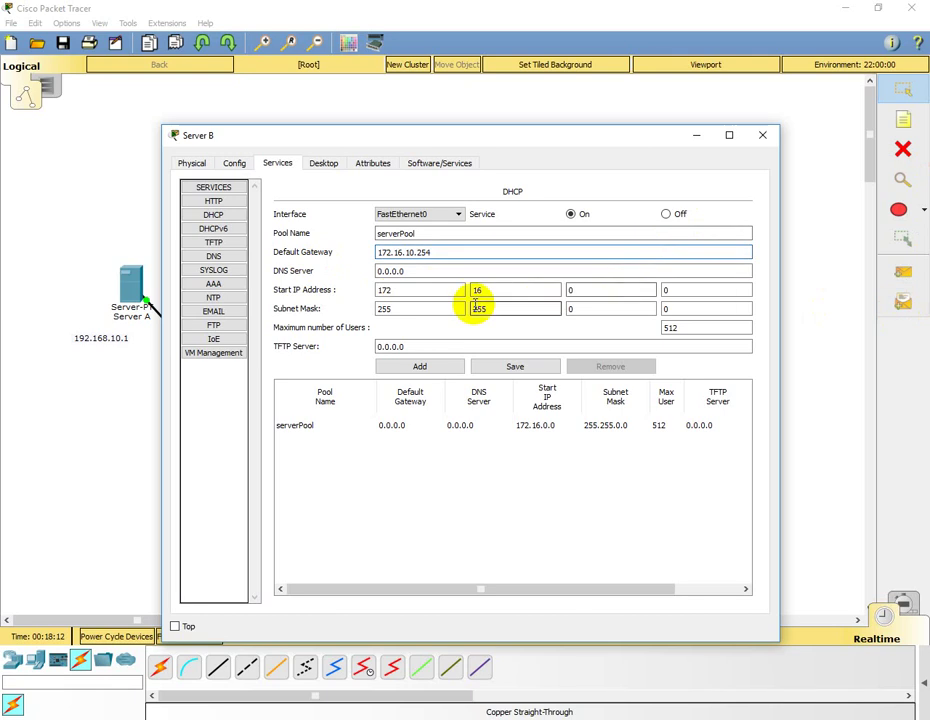
{"action": "left_click", "coordinate": [529, 291]}
{"action": "key", "text": "Tab"}
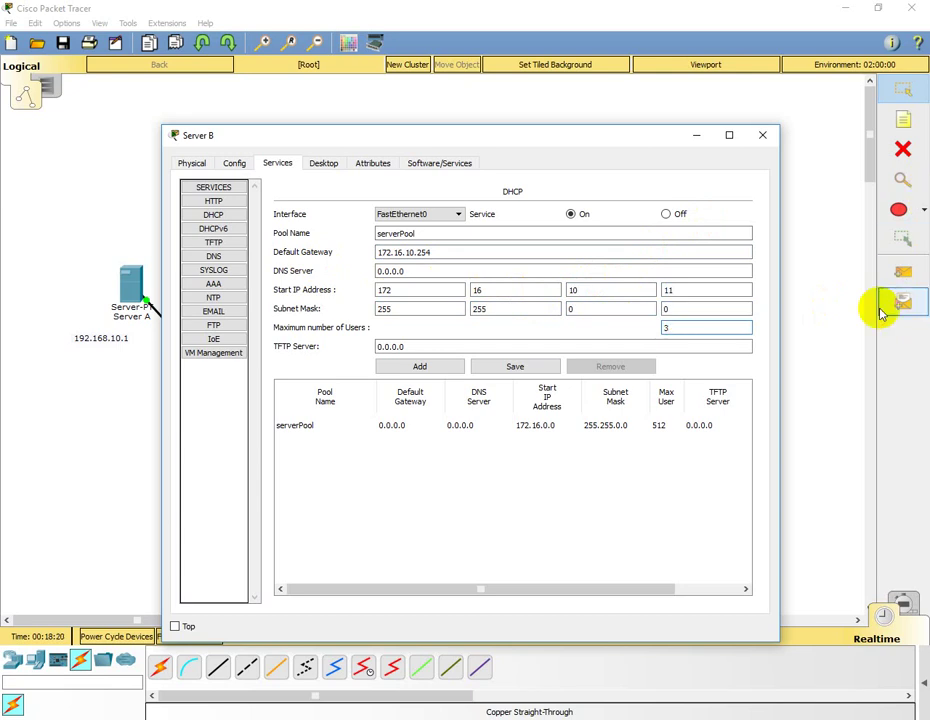
{"action": "left_click", "coordinate": [495, 371]}
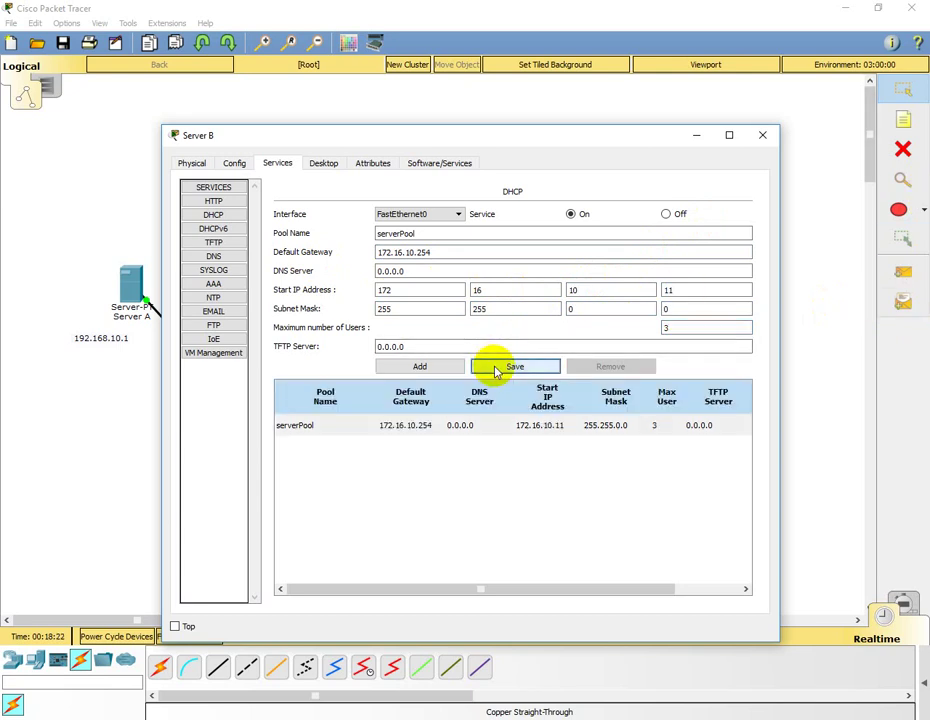
{"action": "left_click", "coordinate": [762, 135]}
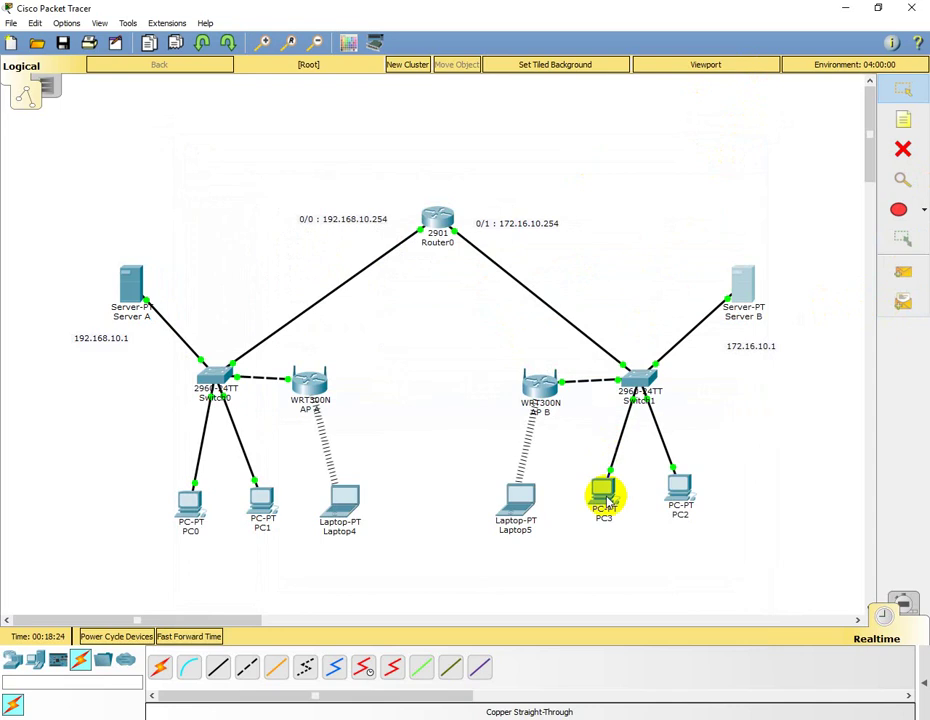
Switch PC2's IP configuration to DHCP and close its device window
{"action": "left_click", "coordinate": [681, 490]}
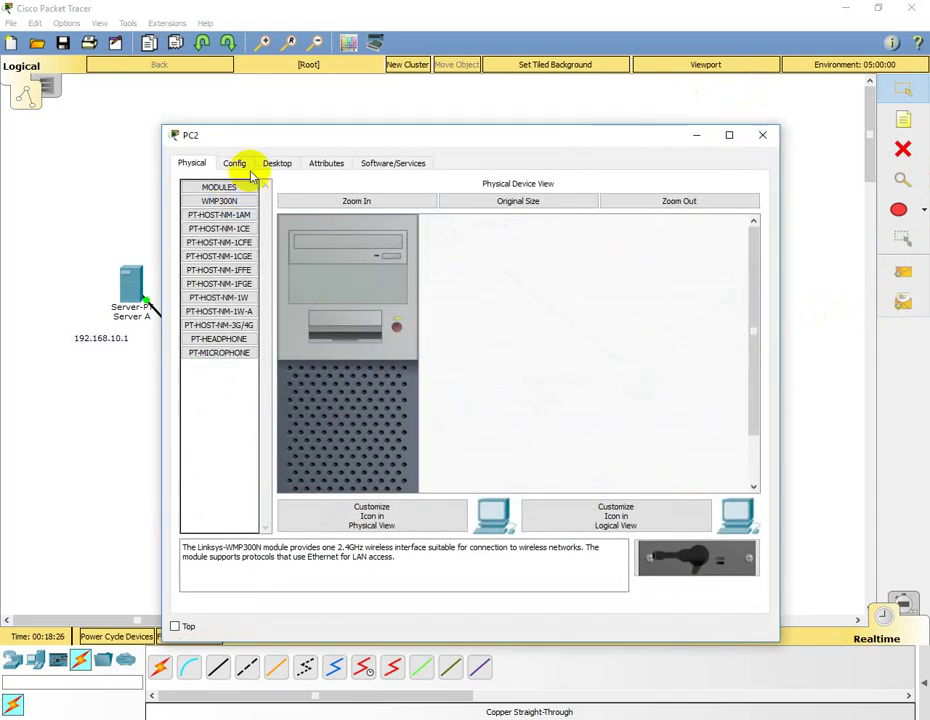
{"action": "left_click", "coordinate": [277, 163]}
{"action": "left_click", "coordinate": [235, 220]}
{"action": "left_click", "coordinate": [212, 224]}
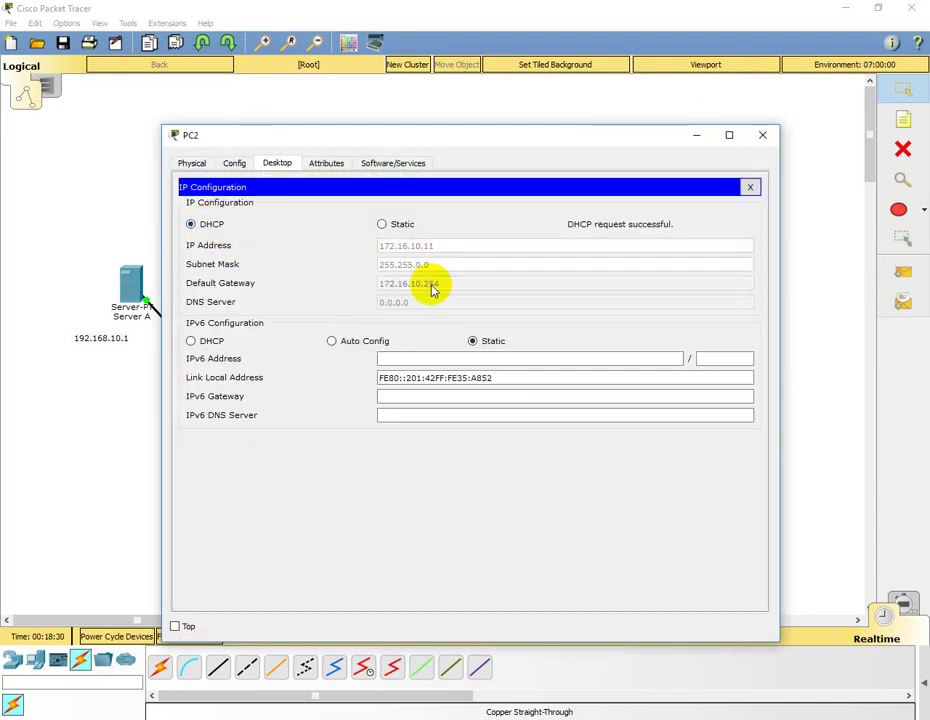
{"action": "left_click", "coordinate": [762, 134]}
Switch PC3's IP configuration to DHCP and close its device window
{"action": "left_click", "coordinate": [602, 492]}
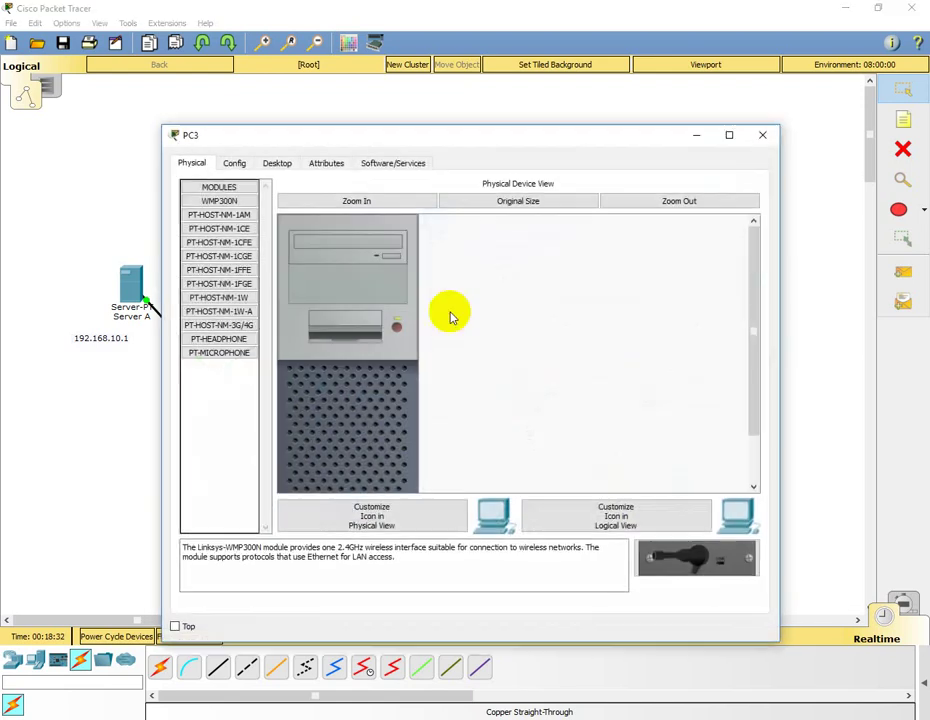
{"action": "left_click", "coordinate": [277, 163]}
{"action": "left_click", "coordinate": [228, 230]}
{"action": "left_click", "coordinate": [200, 224]}
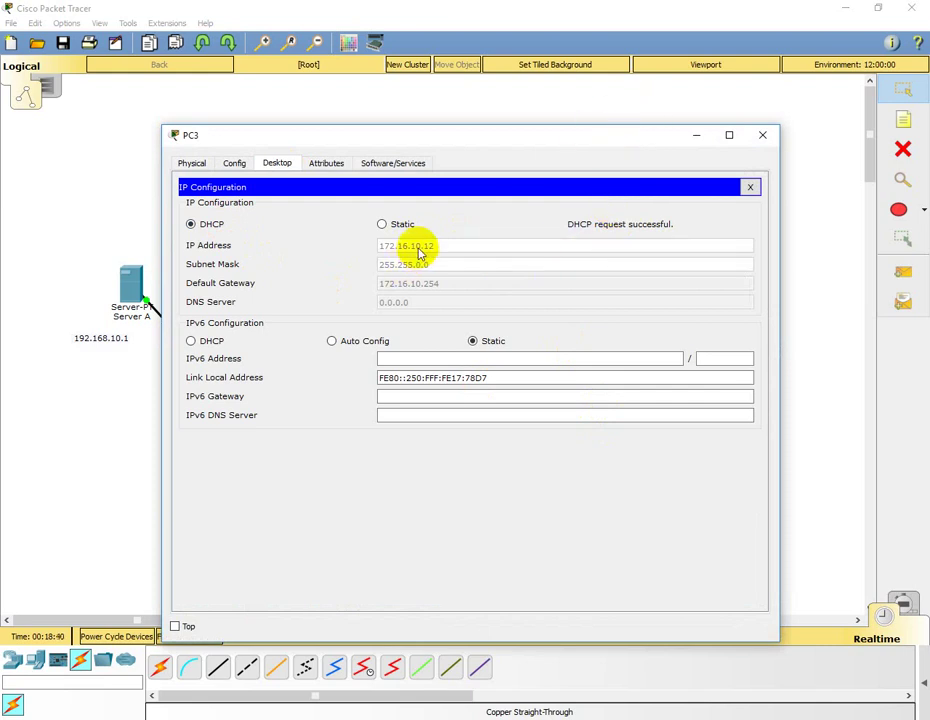
{"action": "left_click", "coordinate": [762, 134]}
Renew Laptop5's IP address by switching its IP configuration to static and back to DHCP, and close its device window
{"action": "left_click", "coordinate": [512, 531]}
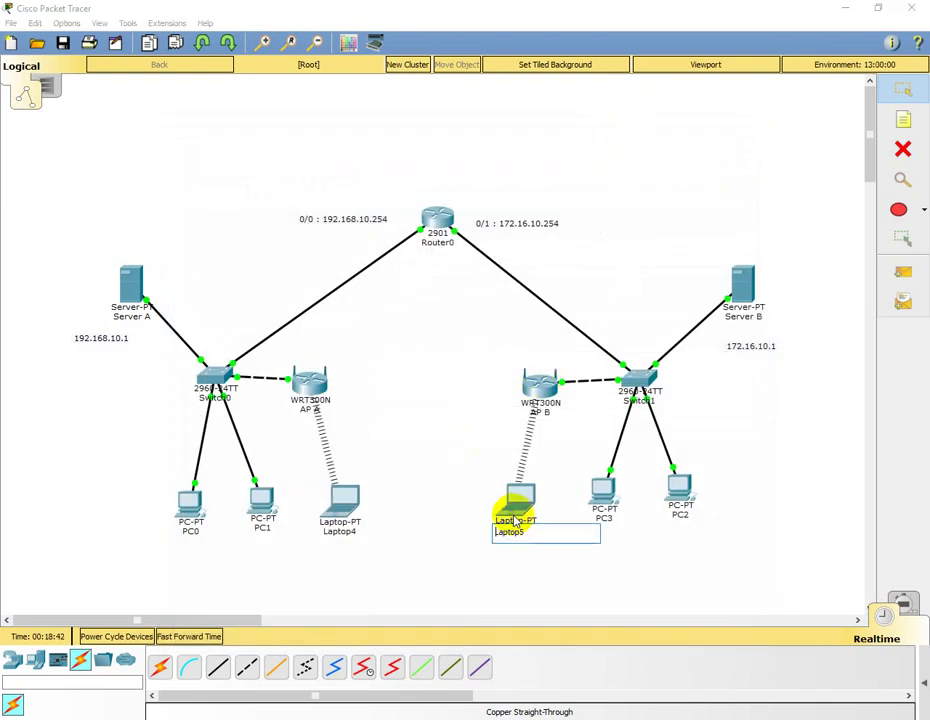
{"action": "left_click", "coordinate": [517, 520]}
{"action": "left_click", "coordinate": [272, 264]}
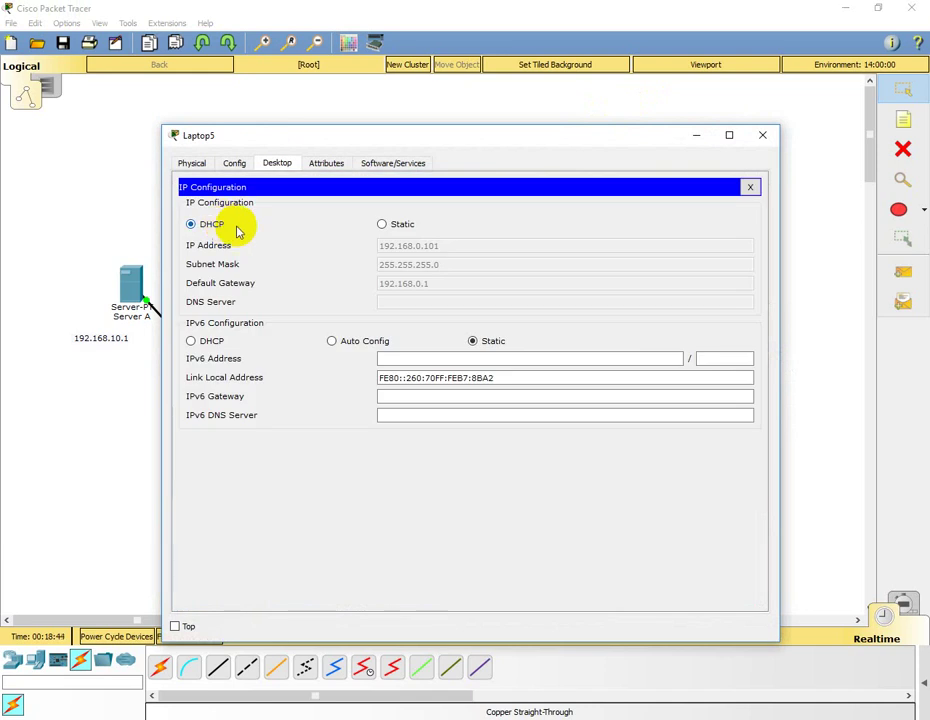
{"action": "left_click", "coordinate": [385, 224]}
{"action": "left_click", "coordinate": [205, 226]}
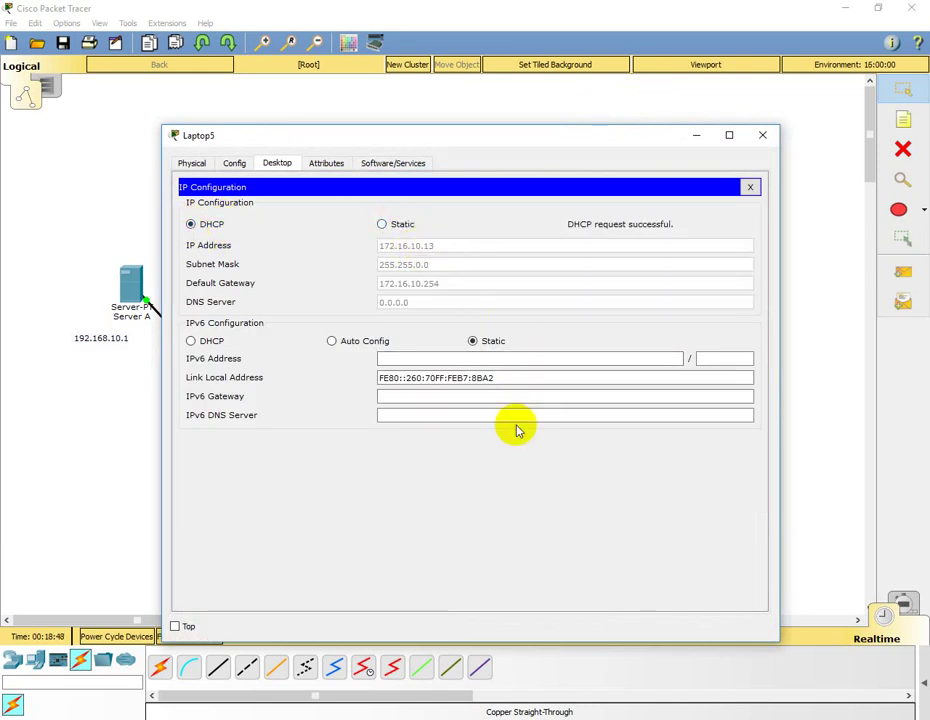
{"action": "left_click", "coordinate": [762, 135]}
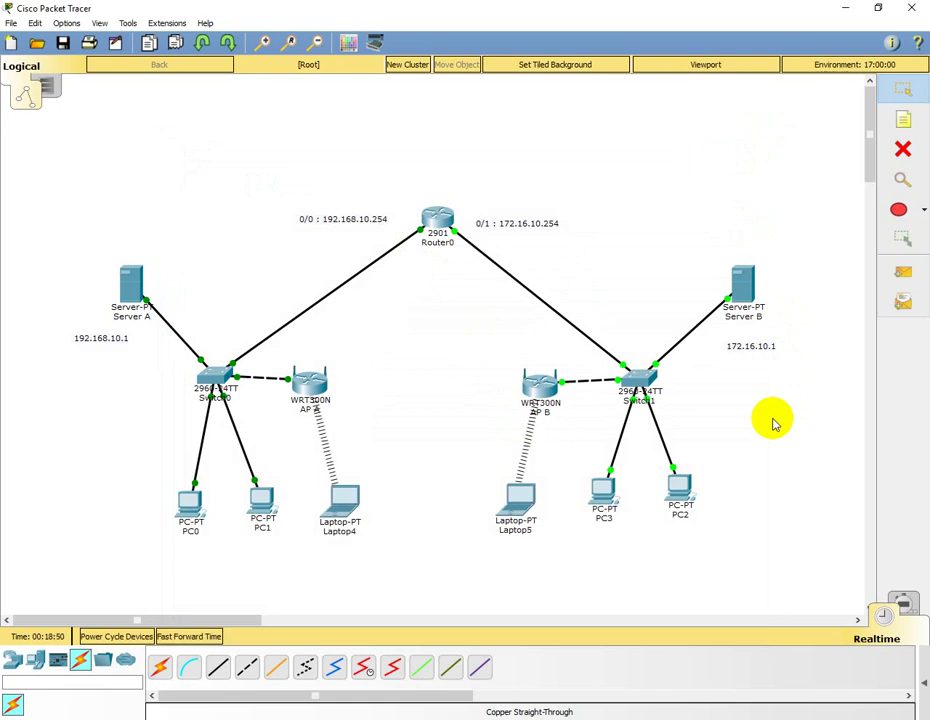
Show the list of user-created PDUs and send a simple PDU from Laptop5 to Laptop4 to test wireless connectivity between the LANs
{"action": "left_click", "coordinate": [903, 274]}
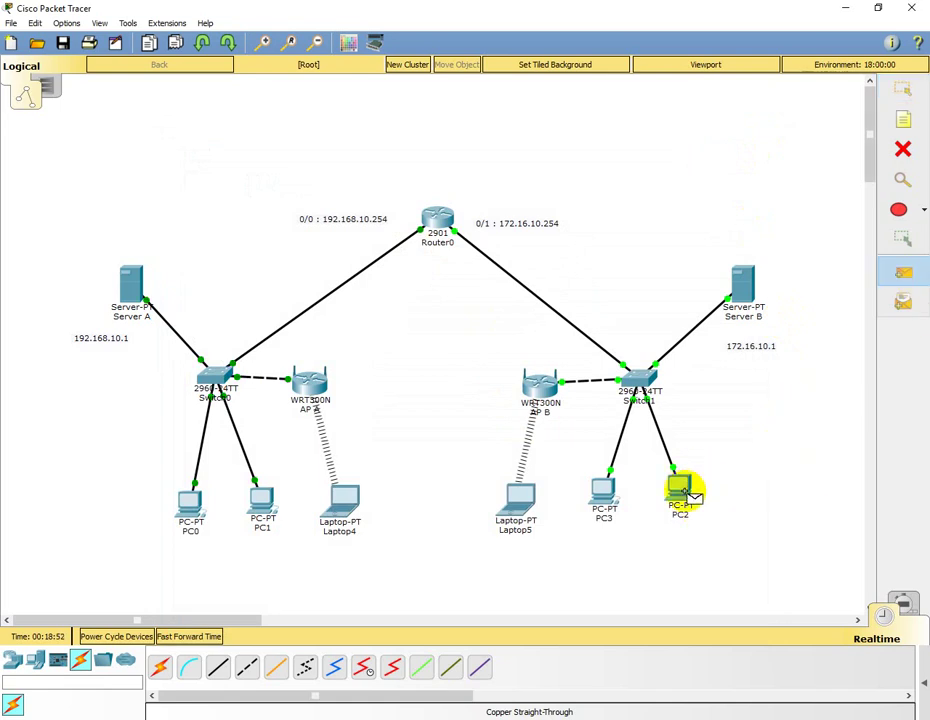
{"action": "key", "text": "Escape"}
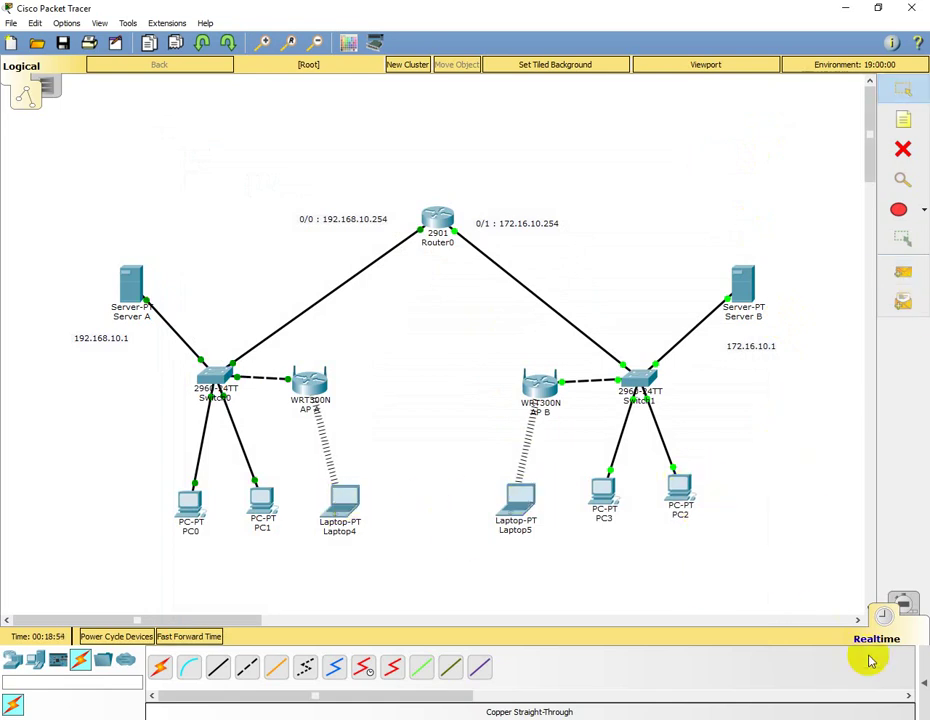
{"action": "left_click", "coordinate": [922, 684]}
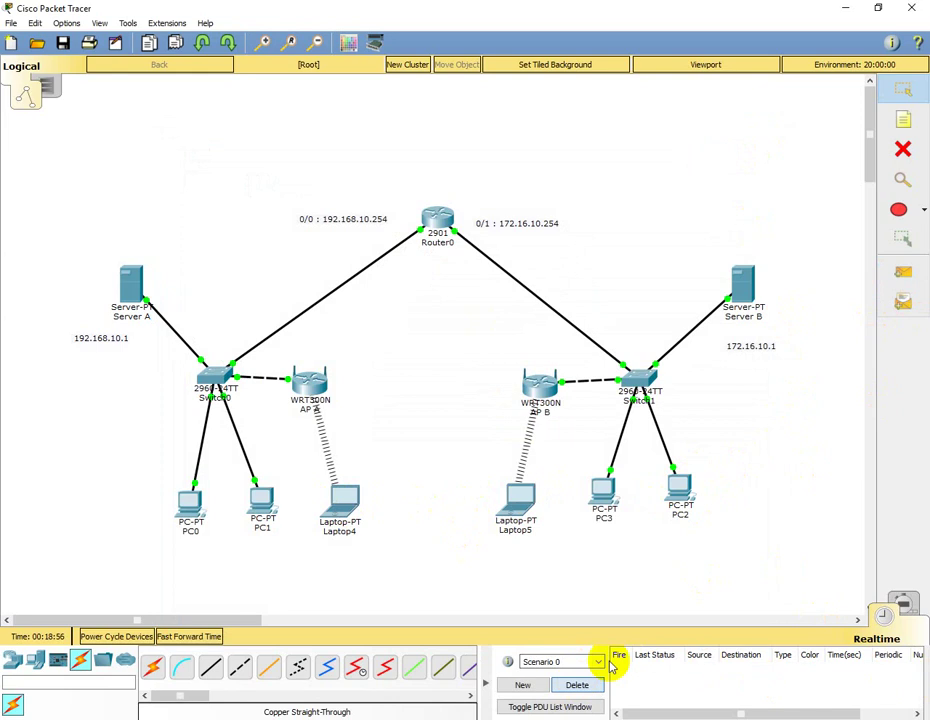
{"action": "left_click", "coordinate": [903, 273]}
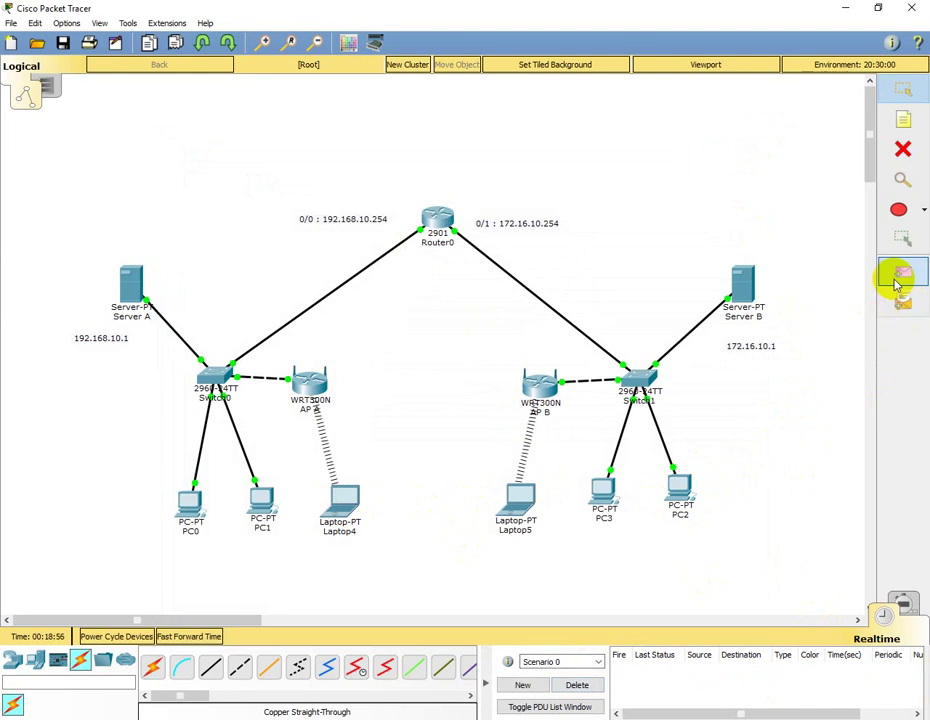
{"action": "left_click", "coordinate": [345, 505]}
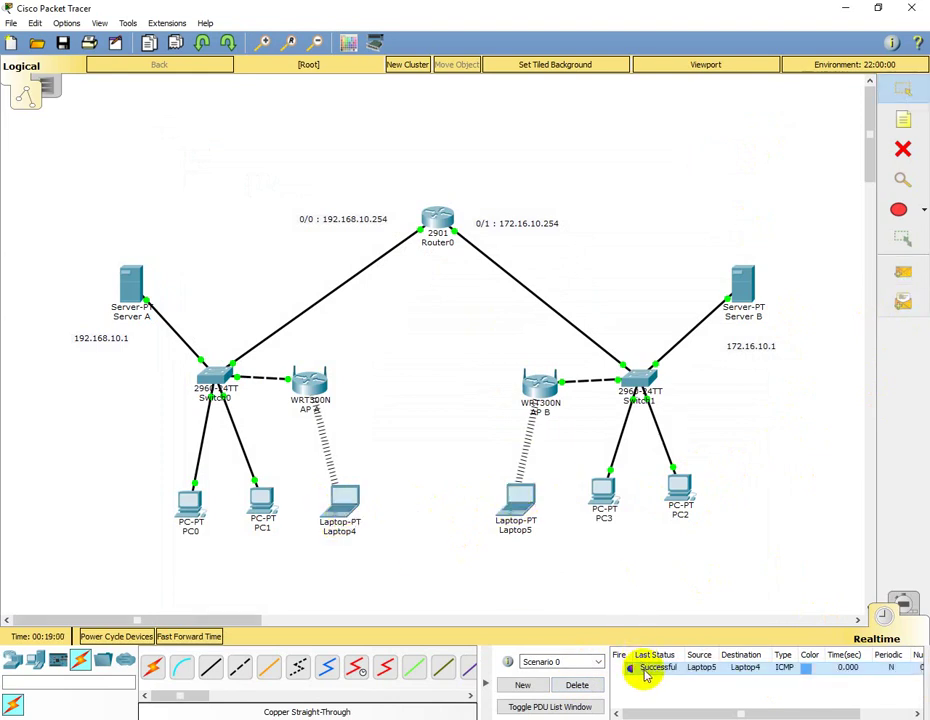
Send a simple PDU from Server B to Server A, repeat the test, and delete the scenario's PDUs
{"action": "left_click", "coordinate": [899, 274]}
{"action": "left_click", "coordinate": [742, 284]}
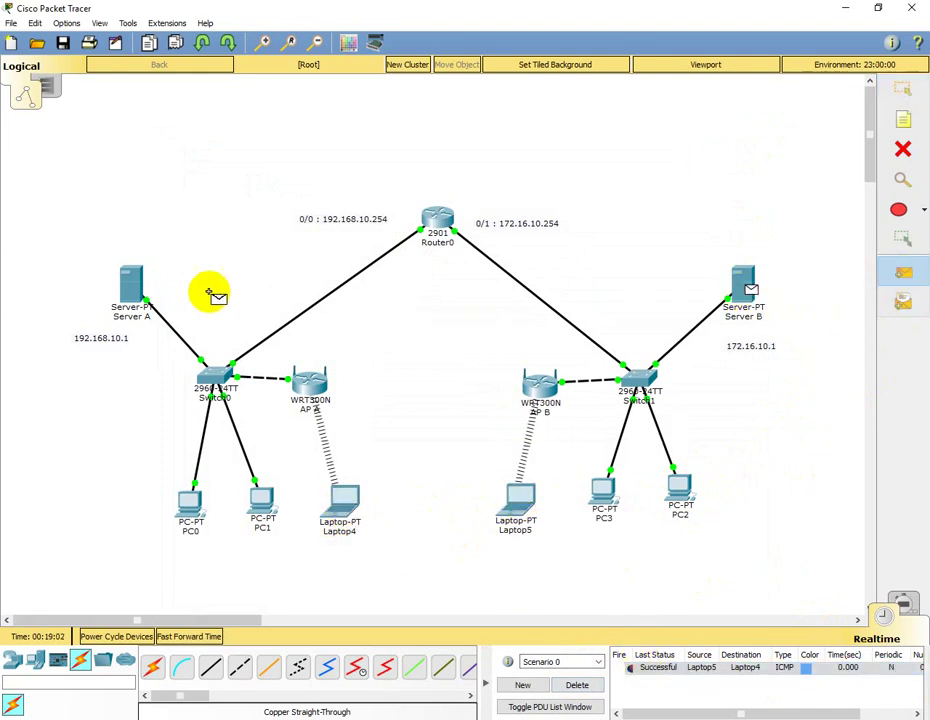
{"action": "left_click", "coordinate": [128, 286]}
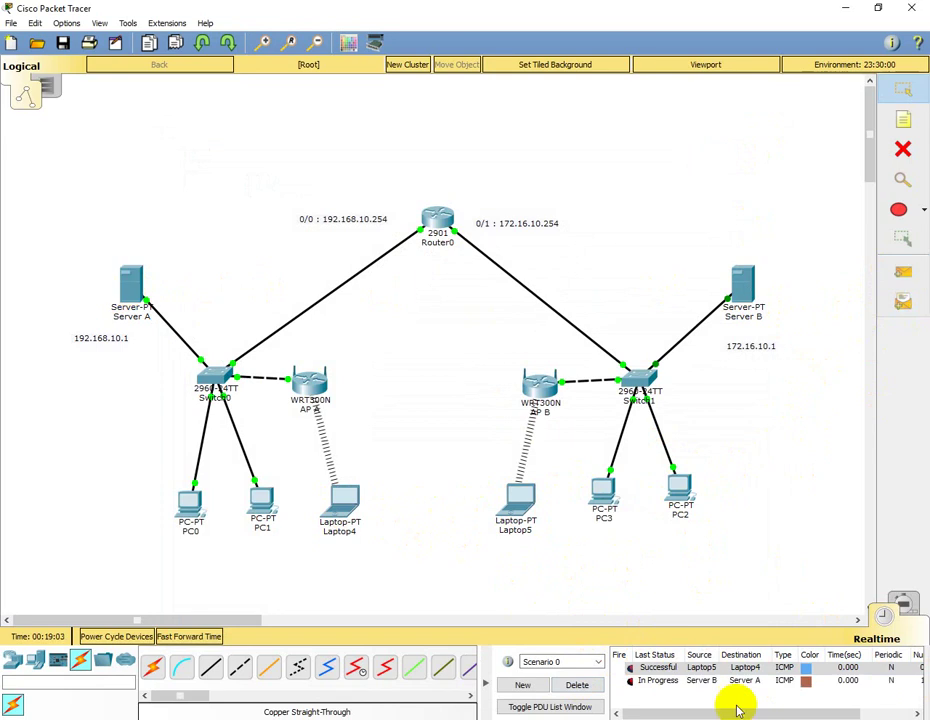
{"action": "left_click", "coordinate": [905, 274]}
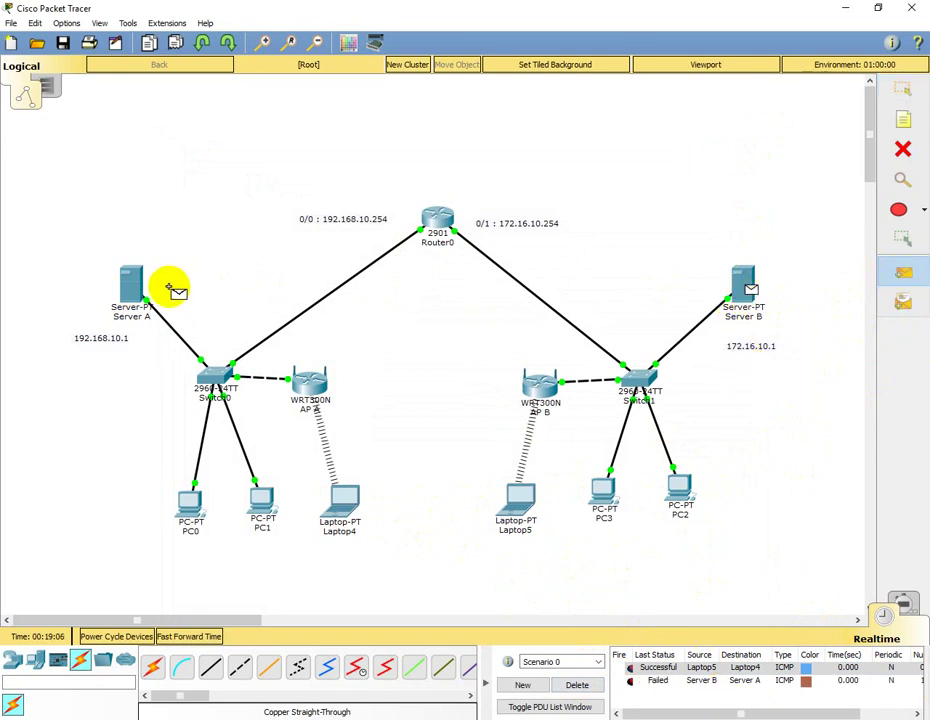
{"action": "left_click", "coordinate": [124, 278]}
{"action": "left_click", "coordinate": [577, 685]}
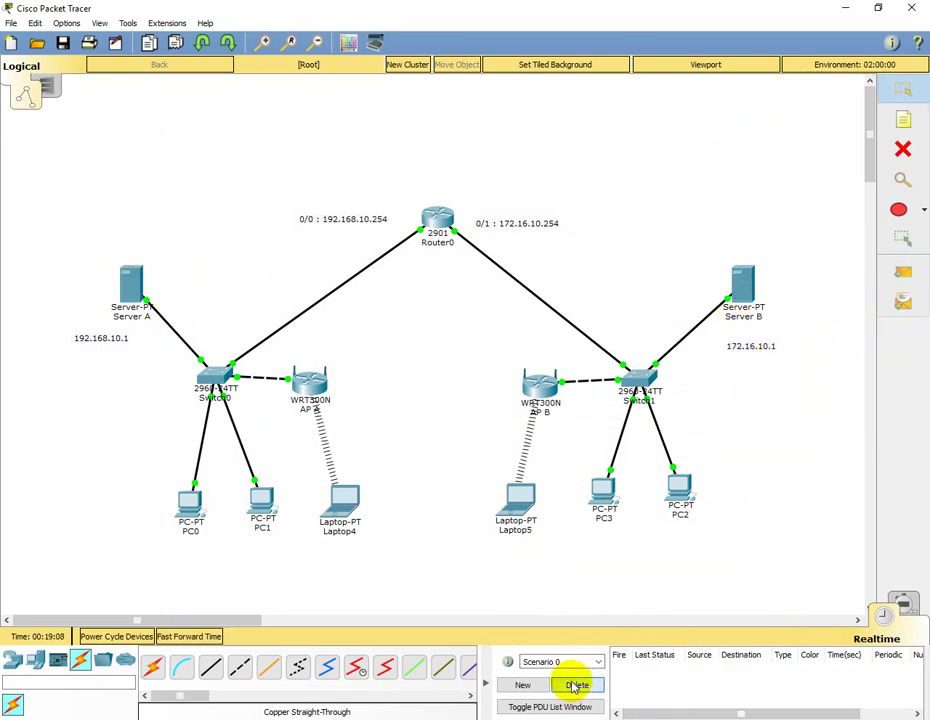
Send a simple PDU from PC2 to PC0 twice to test connectivity, and clear the scenario's PDU list
{"action": "left_click", "coordinate": [903, 272]}
{"action": "left_click", "coordinate": [680, 488]}
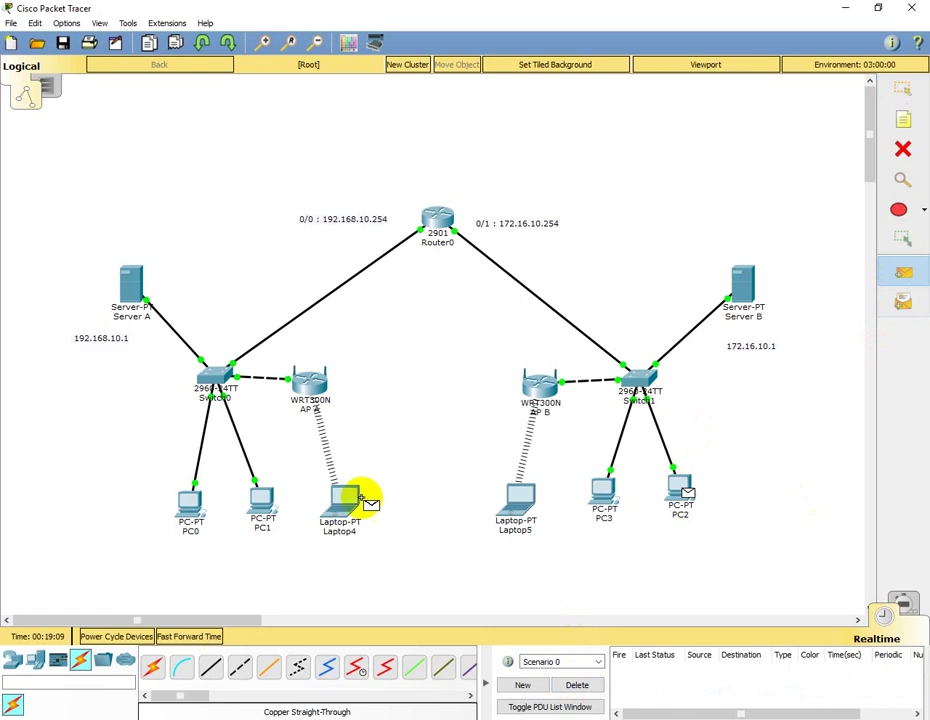
{"action": "left_click", "coordinate": [208, 510]}
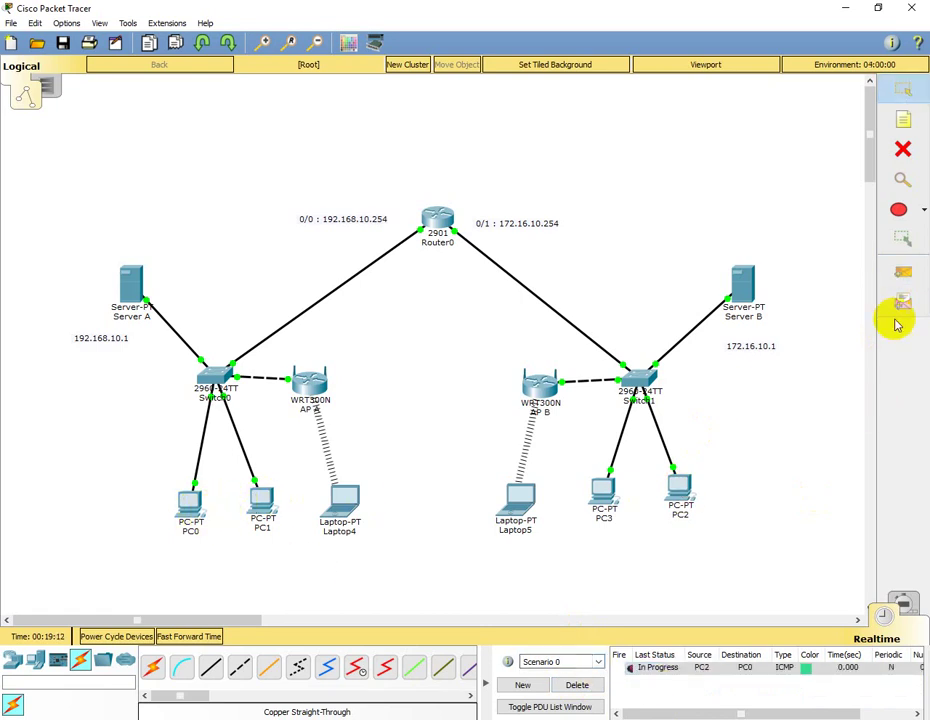
{"action": "left_click", "coordinate": [679, 490]}
{"action": "left_click", "coordinate": [189, 500]}
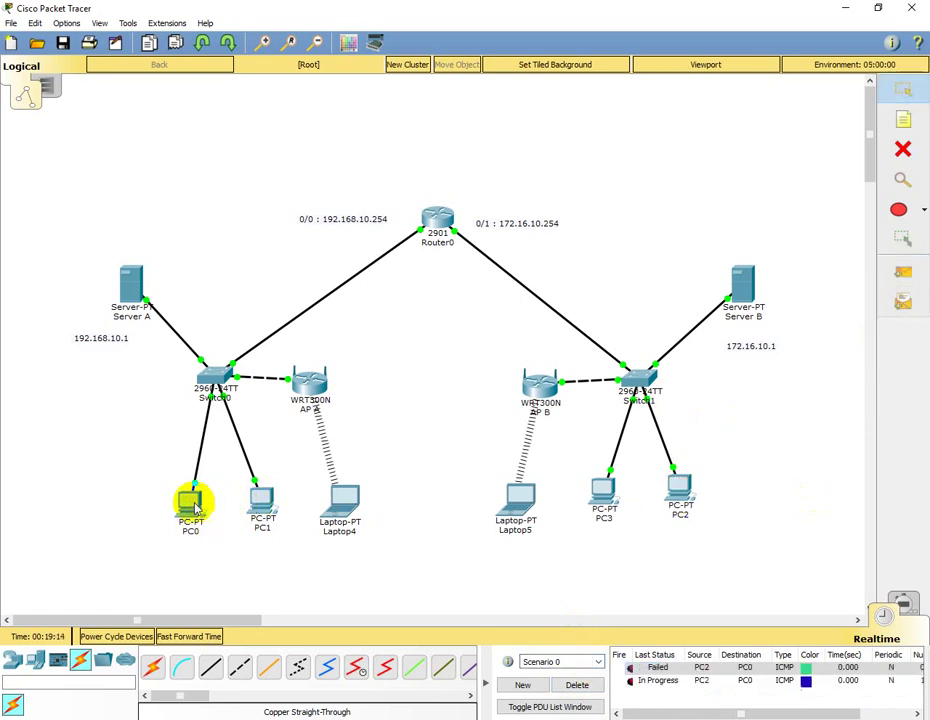
{"action": "left_click", "coordinate": [580, 685]}
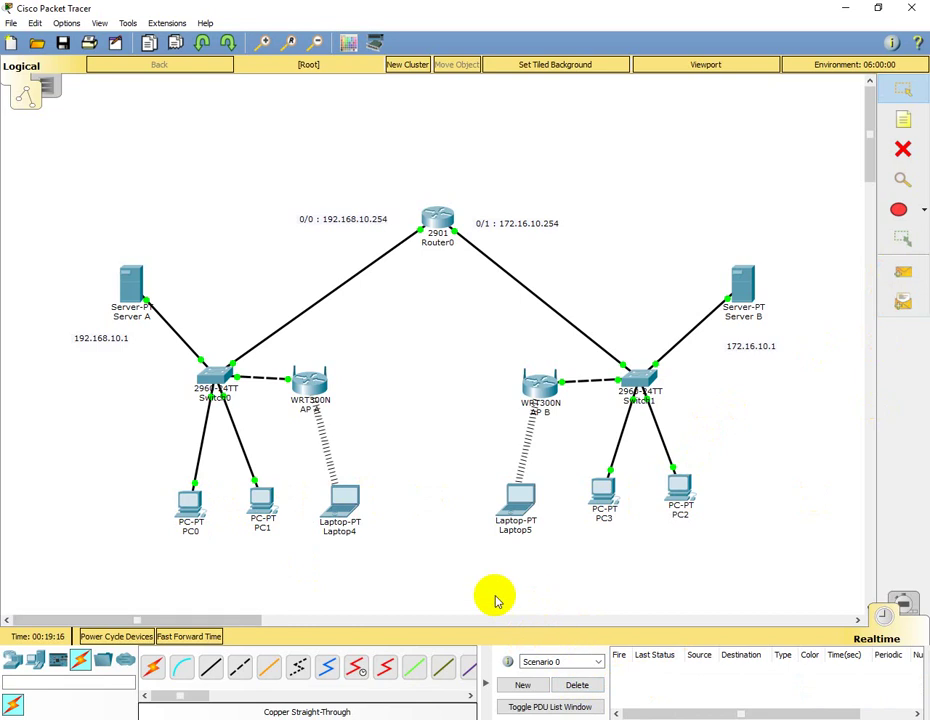